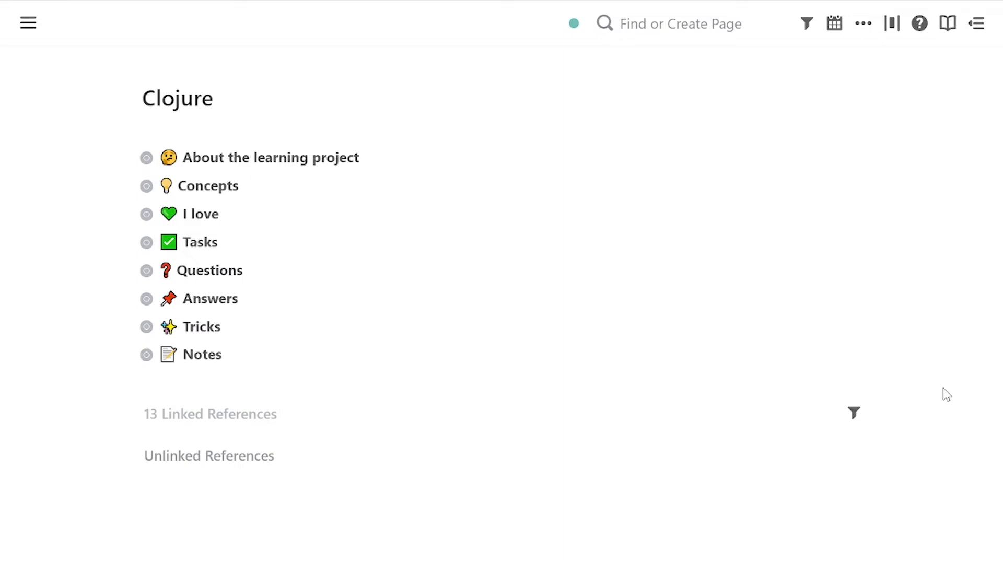
- Expand the "About the learning project" section of the Clojure page and read through its questions and answers
mouse_move(289, 4)
click(131, 159)
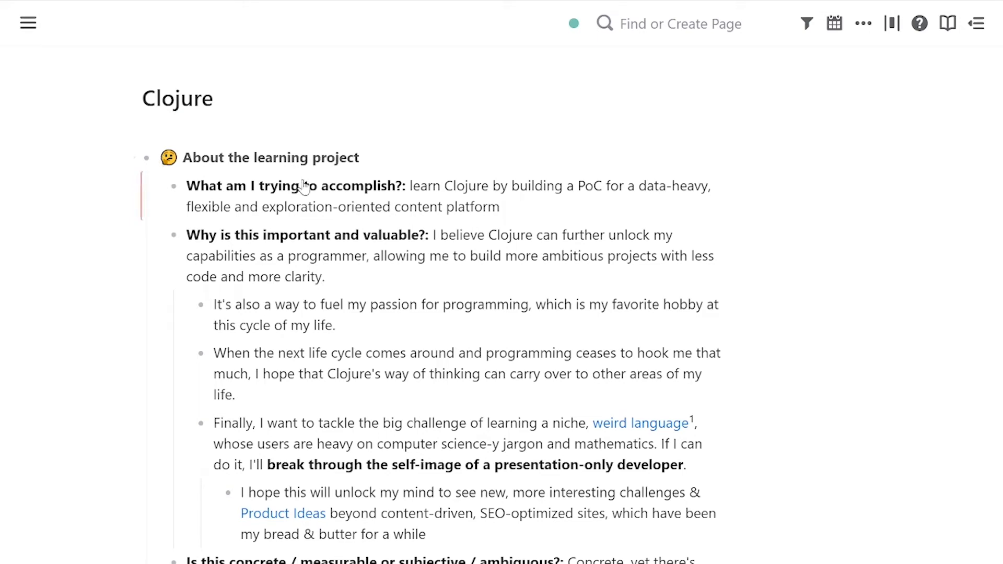
scroll(362, 240, down, 5)
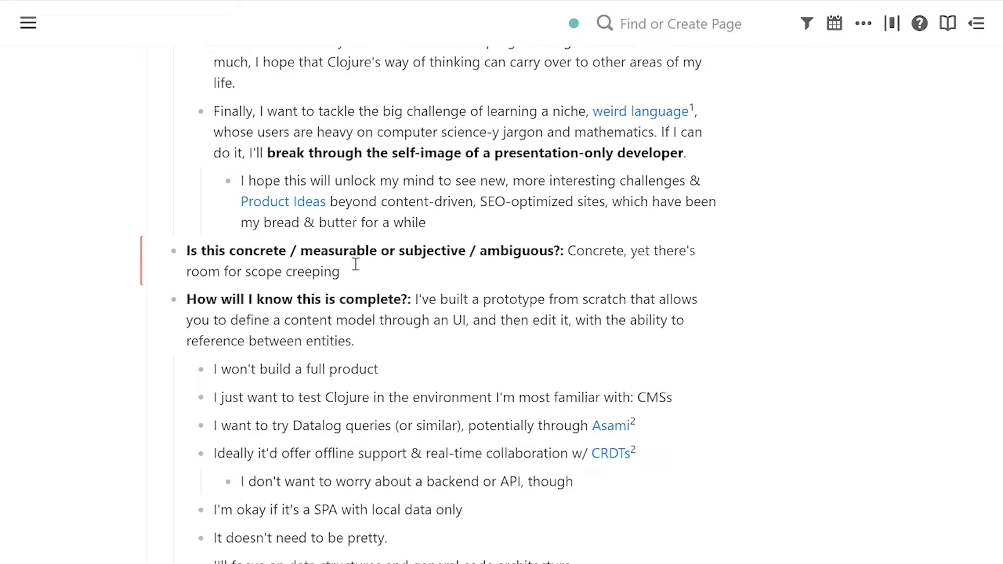
scroll(353, 240, down, 2)
scroll(351, 232, down, 5)
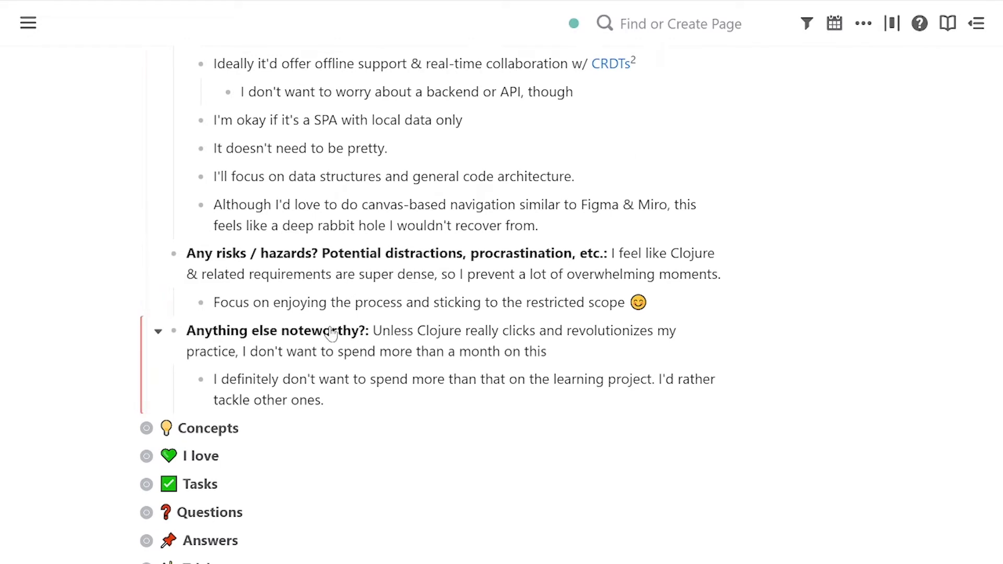
scroll(347, 284, up, 4)
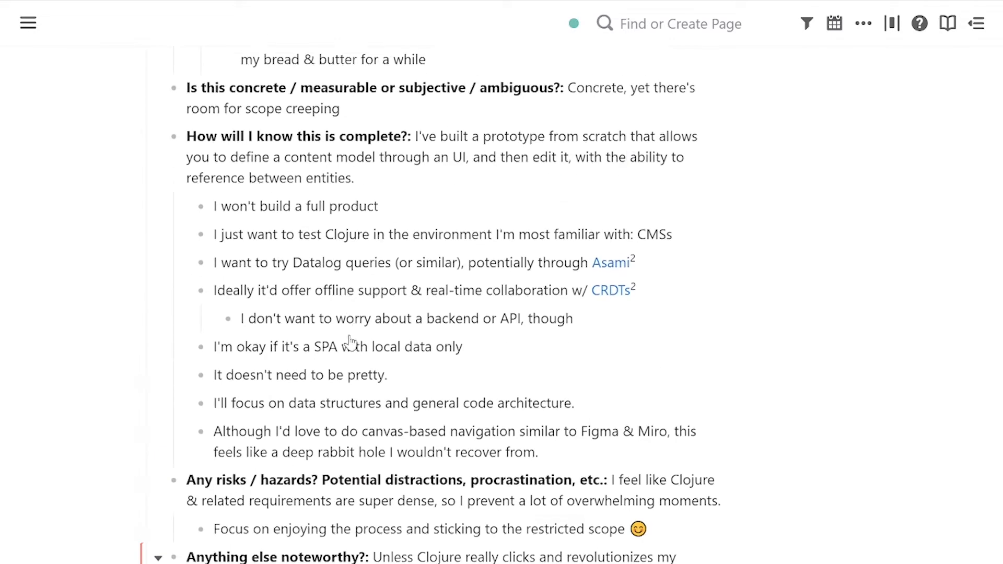
scroll(412, 112, up, 8)
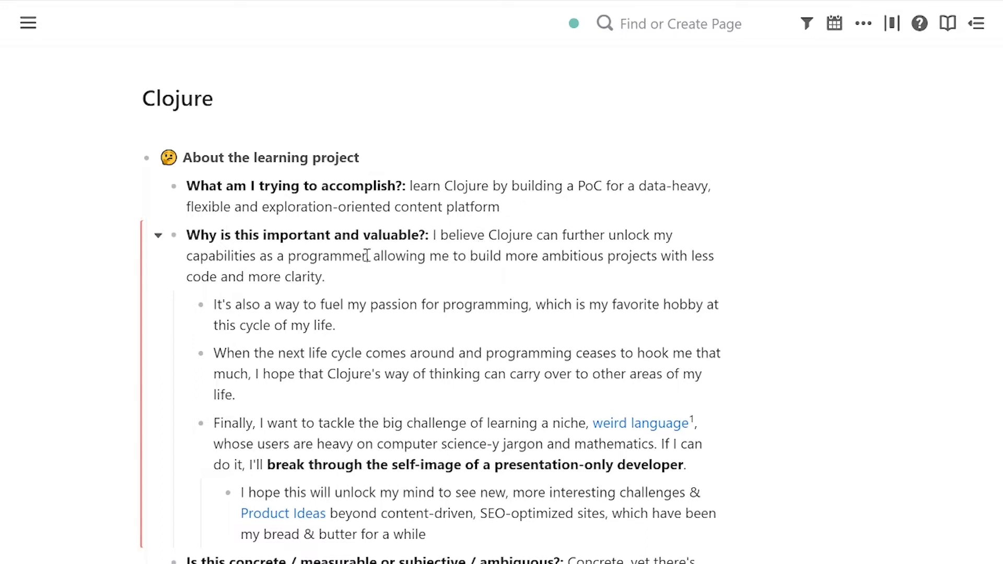
- Examine the answers on why the project is important and whether it is concrete or ambiguous
drag(367, 256, 420, 236)
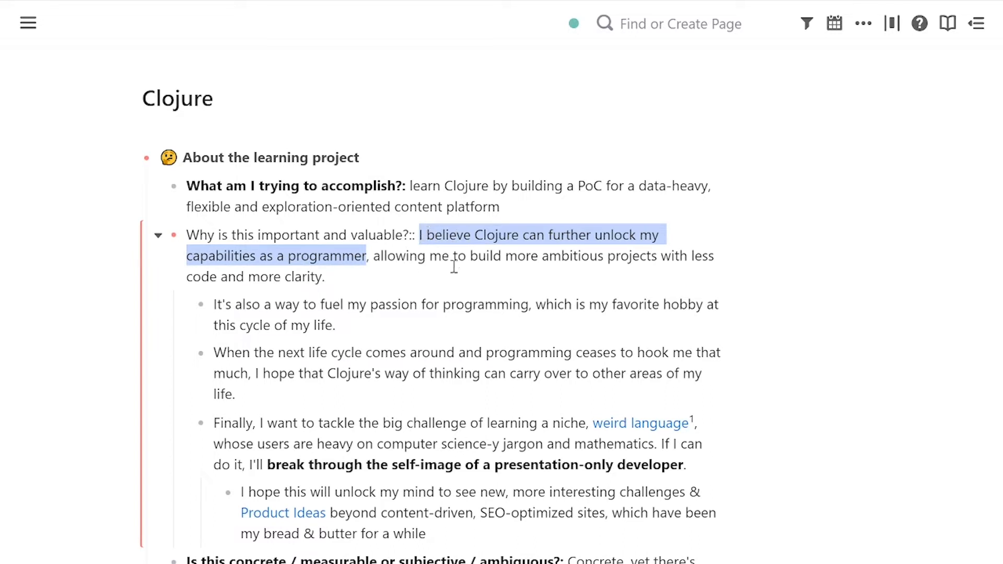
click(541, 269)
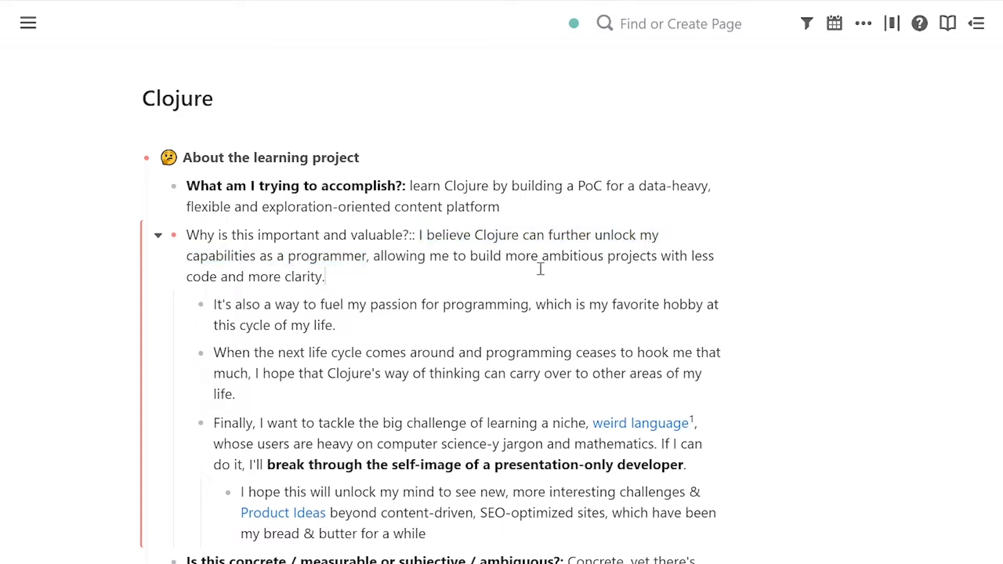
click(905, 284)
scroll(498, 317, down, 7)
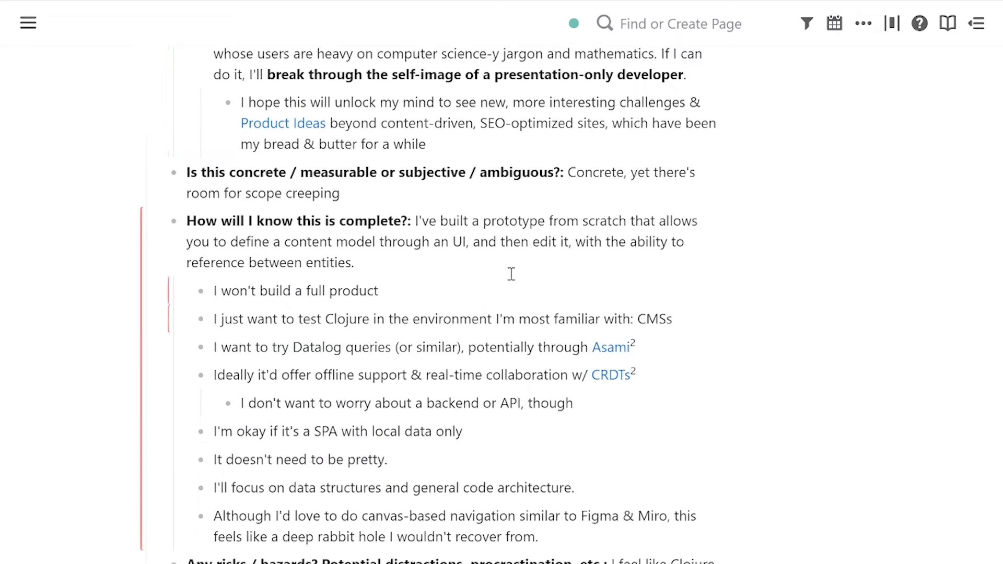
scroll(511, 269, up, 1)
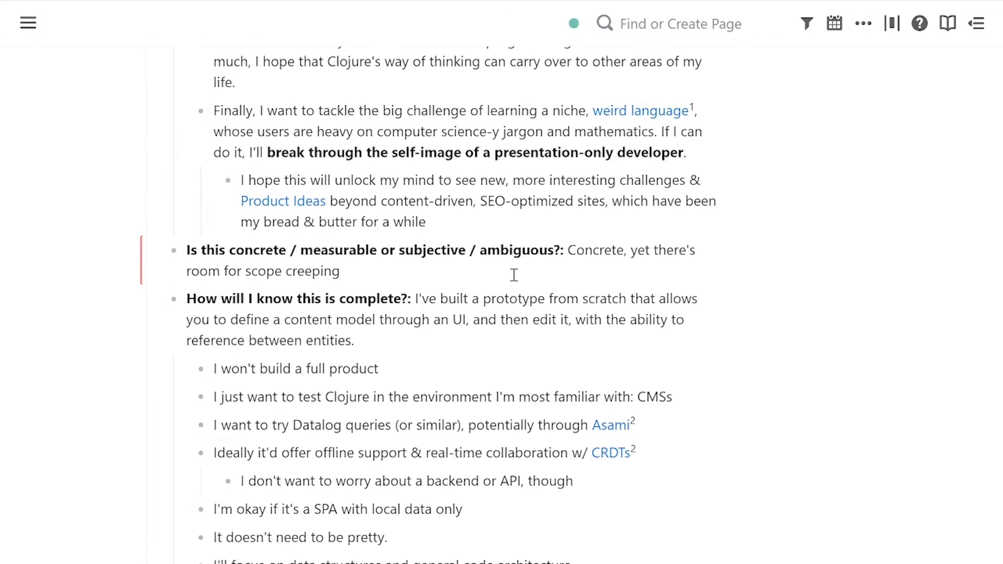
scroll(514, 275, up, 6)
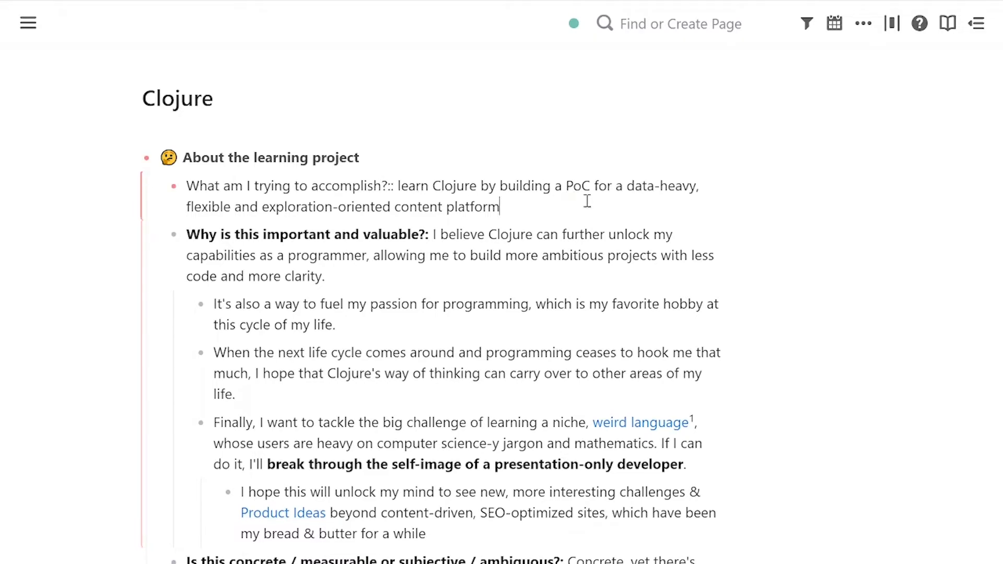
- Examine the "What am I trying to accomplish?" answer and the completion criteria, starting with the point about not building a full product
drag(606, 187, 627, 203)
click(629, 203)
scroll(629, 205, down, 6)
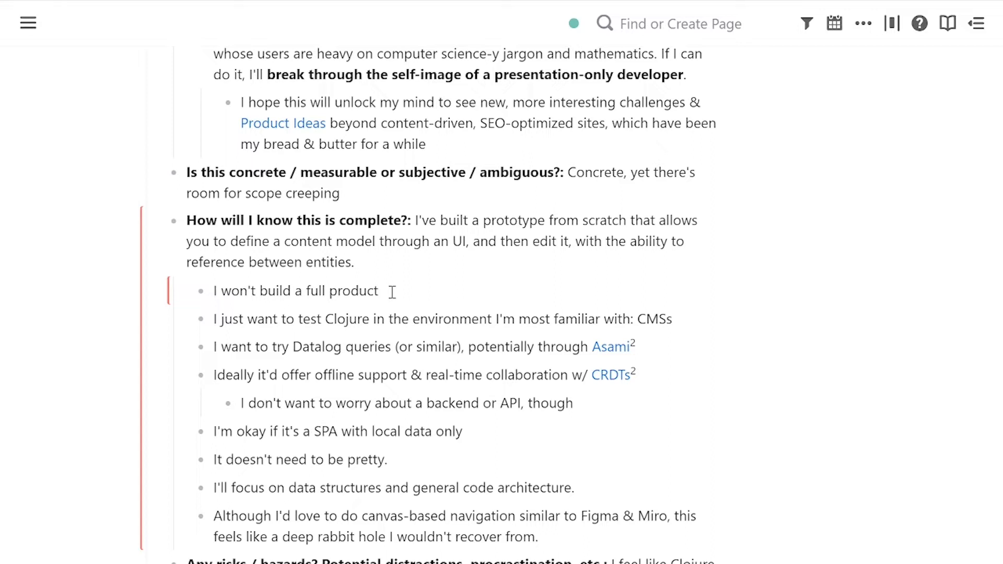
drag(392, 292, 241, 290)
click(373, 283)
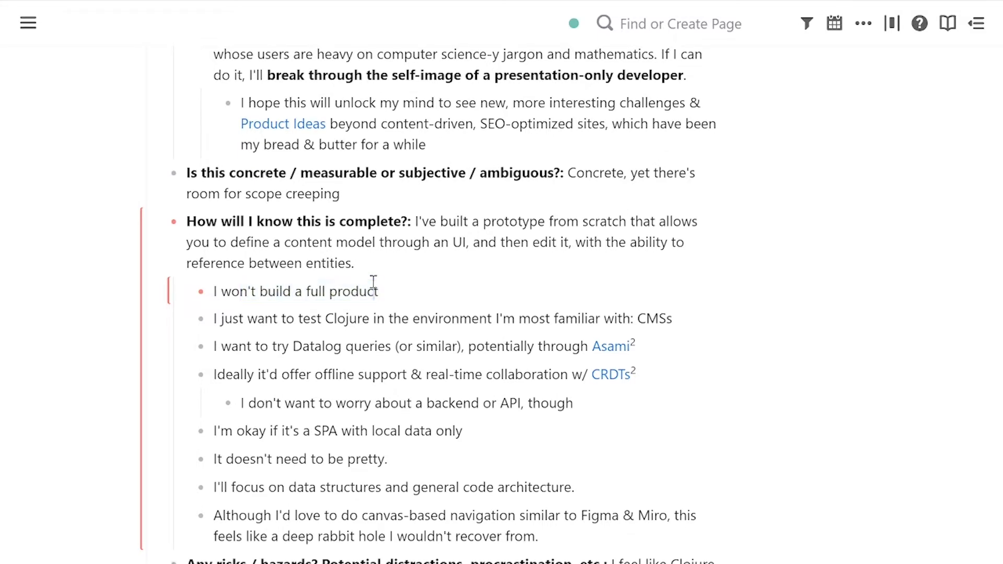
scroll(371, 287, down, 3)
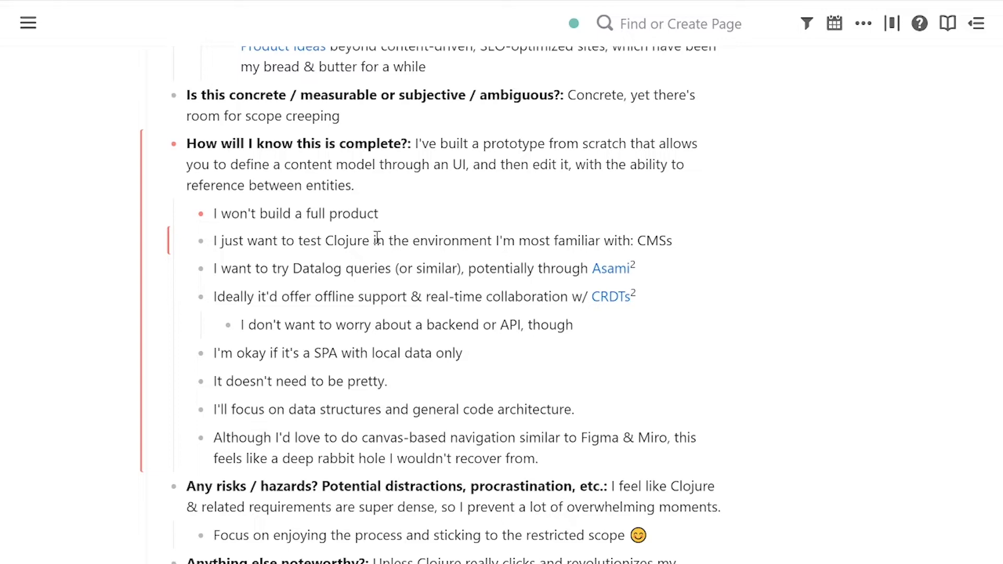
- Replace the word "prevent" with "predict" in the "Any risks / hazards?" answer
scroll(366, 240, down, 5)
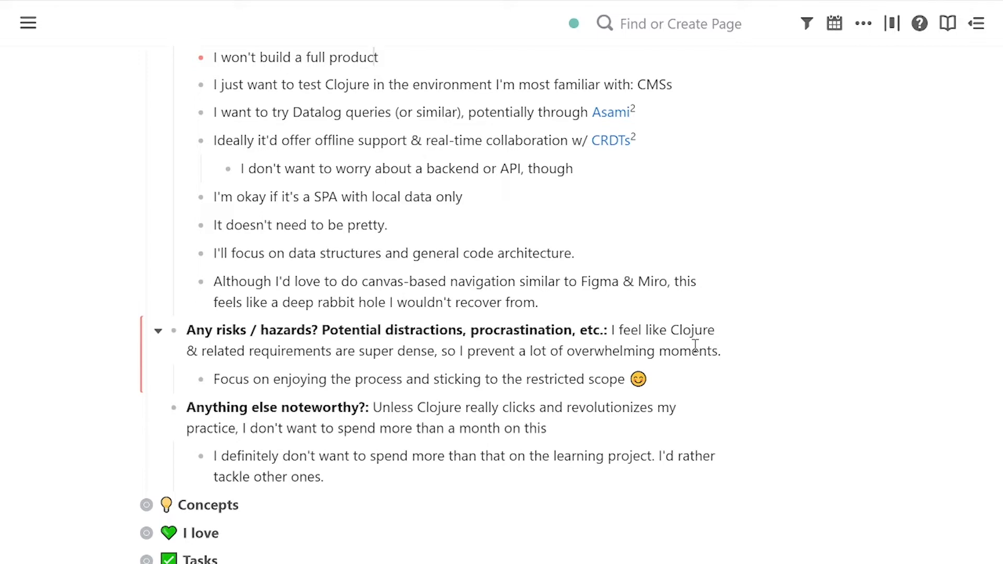
click(484, 352)
double_click(486, 351)
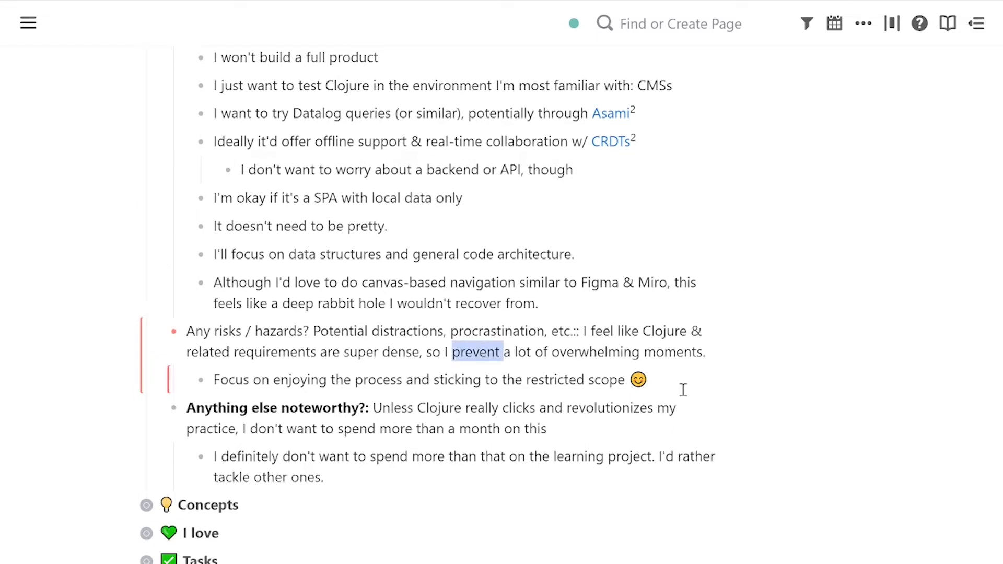
text(predict)
key(Escape)
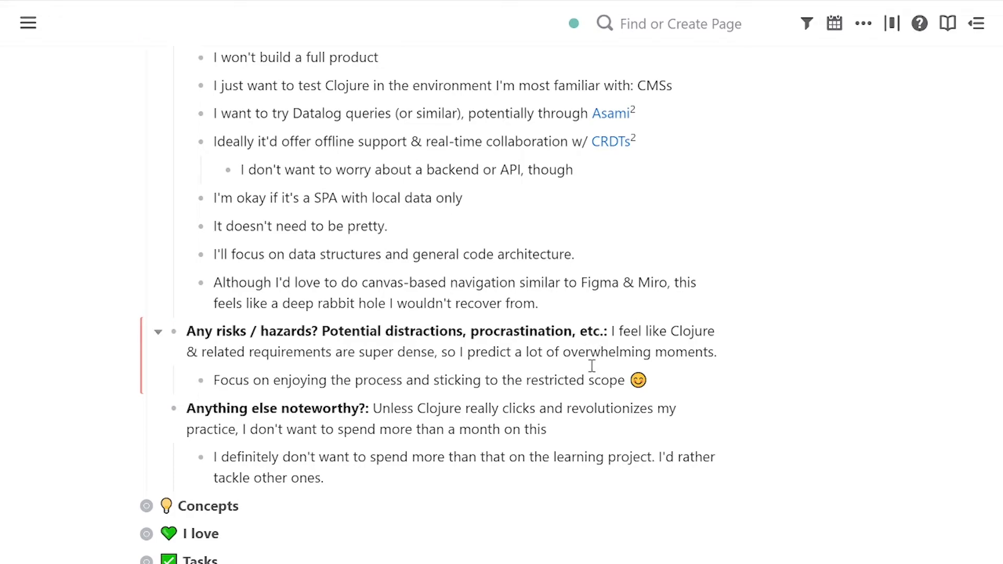
- Review the section through the time limit under "Anything else noteworthy?", and collapse "About the learning project"
scroll(594, 369, up, 7)
scroll(481, 416, up, 5)
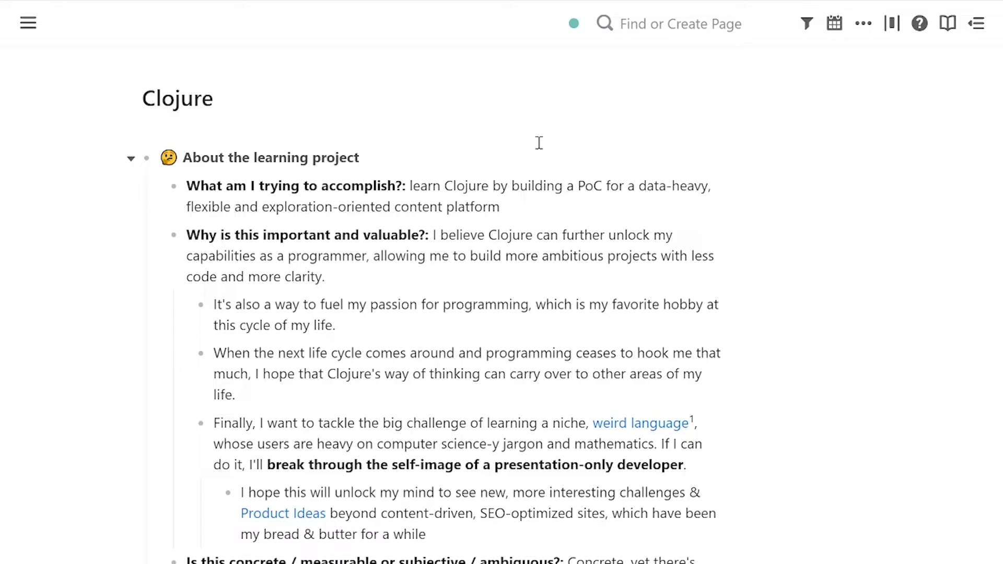
scroll(527, 195, down, 12)
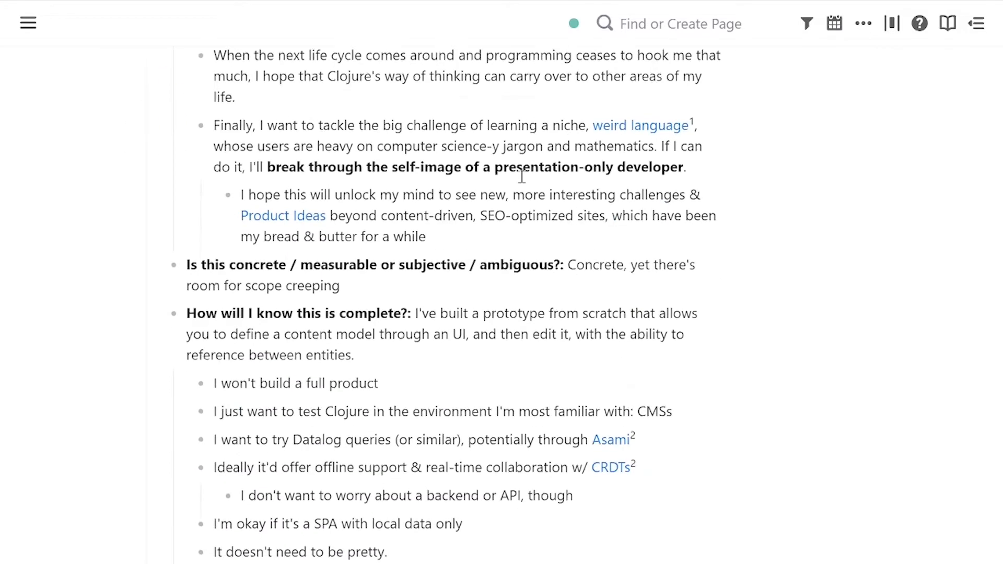
scroll(527, 195, down, 2)
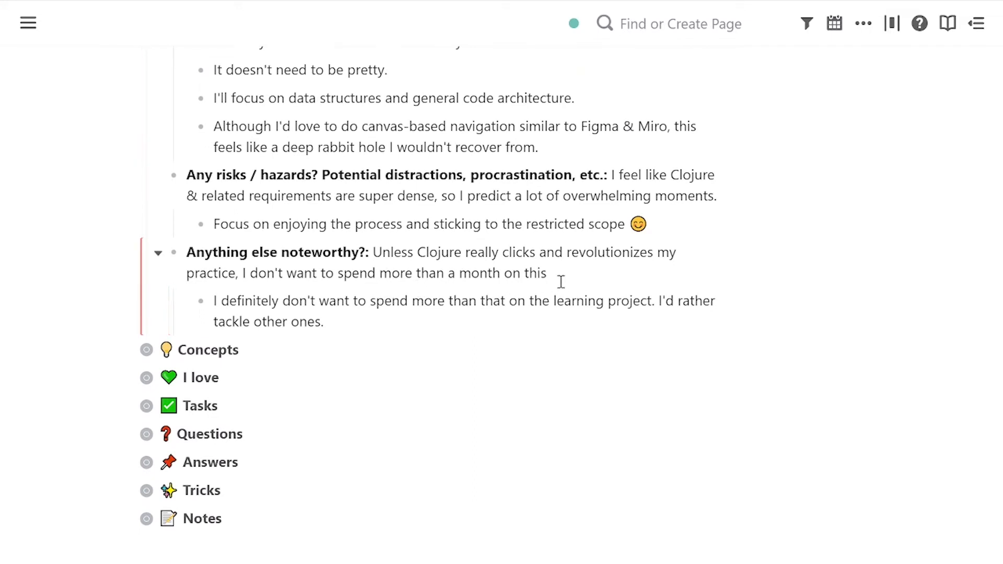
drag(548, 274, 444, 277)
click(491, 364)
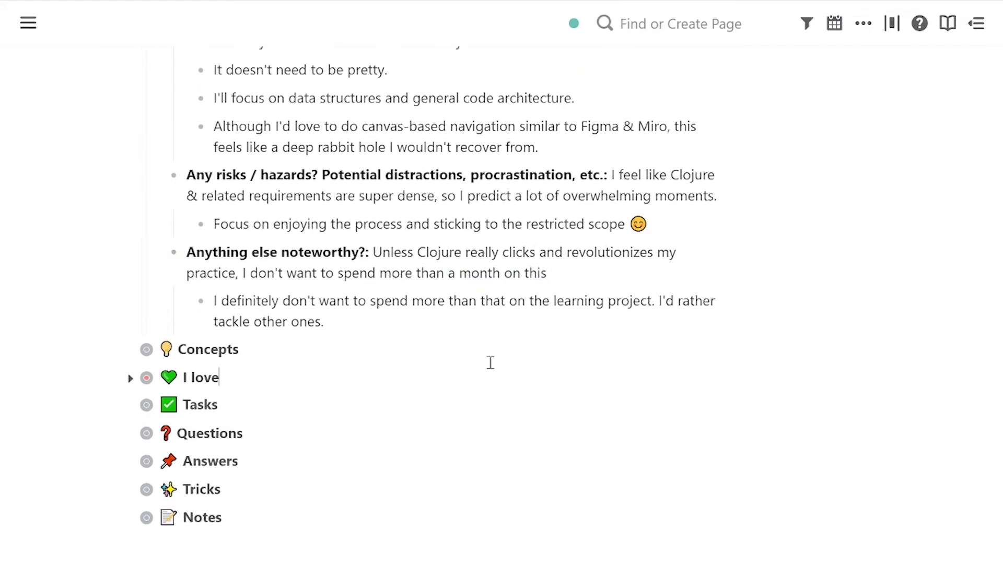
scroll(493, 360, up, 2)
scroll(493, 340, up, 15)
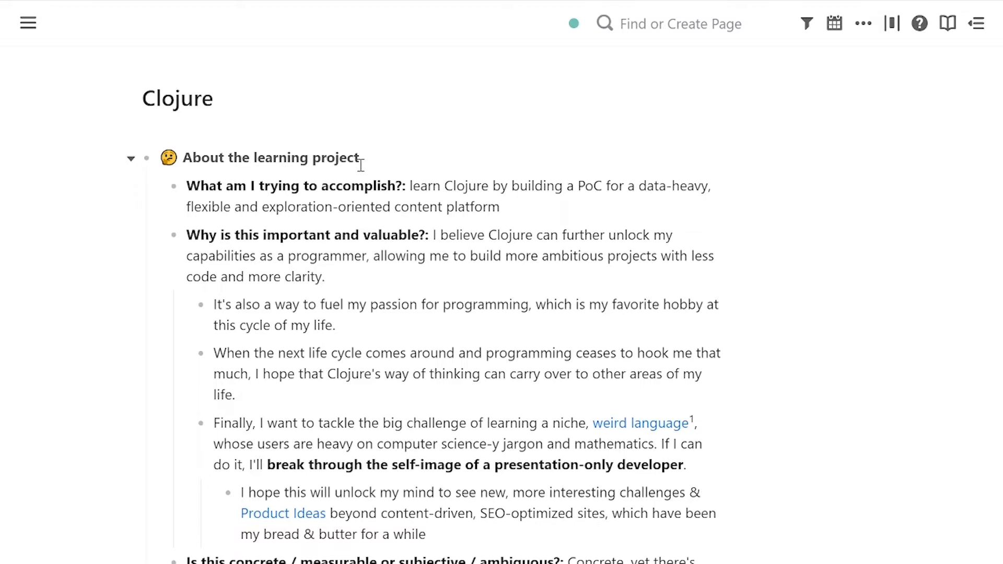
click(131, 159)
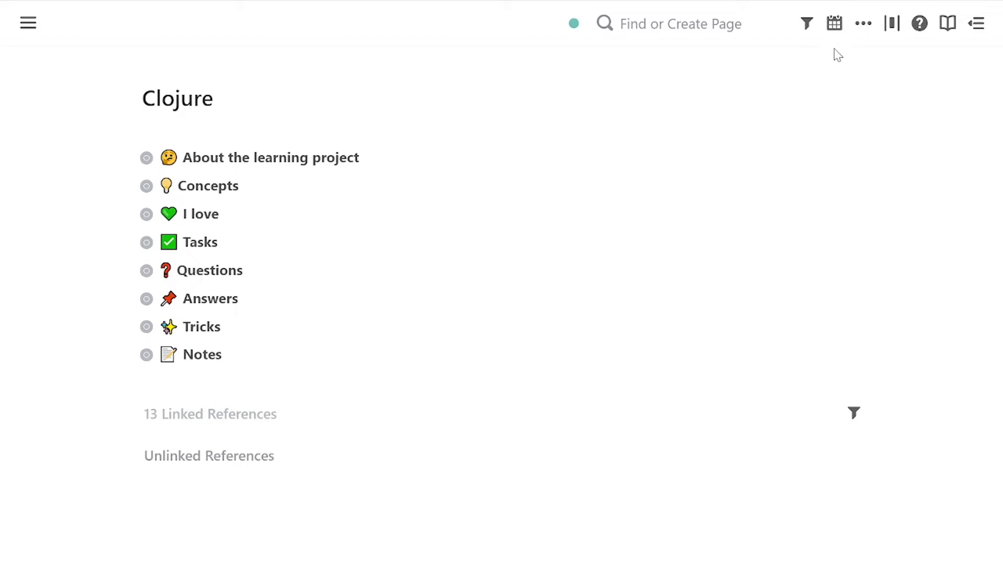
- Focus on the October 16th, 2021 block about deciding to learn Clojure, checking its installation roadblock and basic concepts notes
click(133, 334)
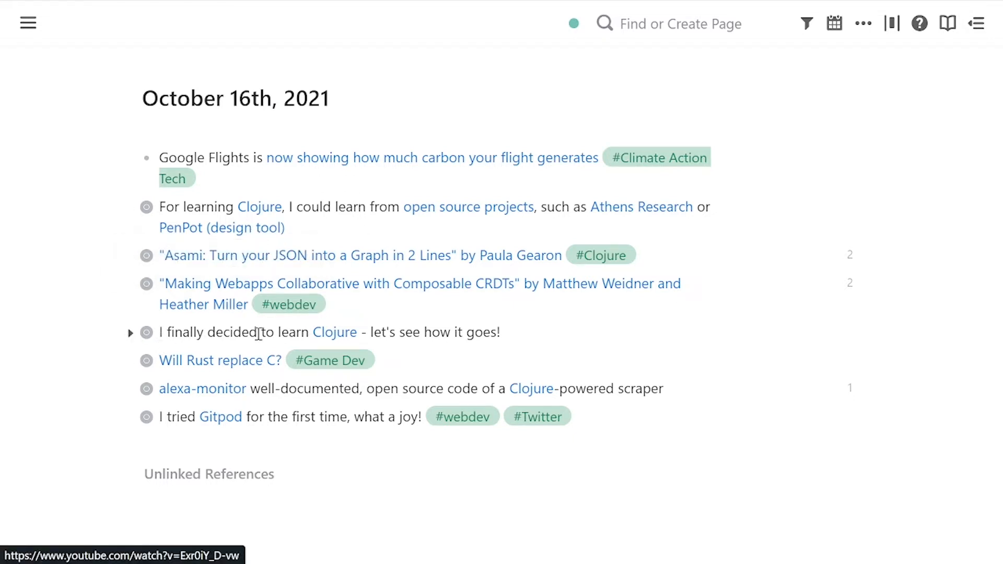
click(146, 333)
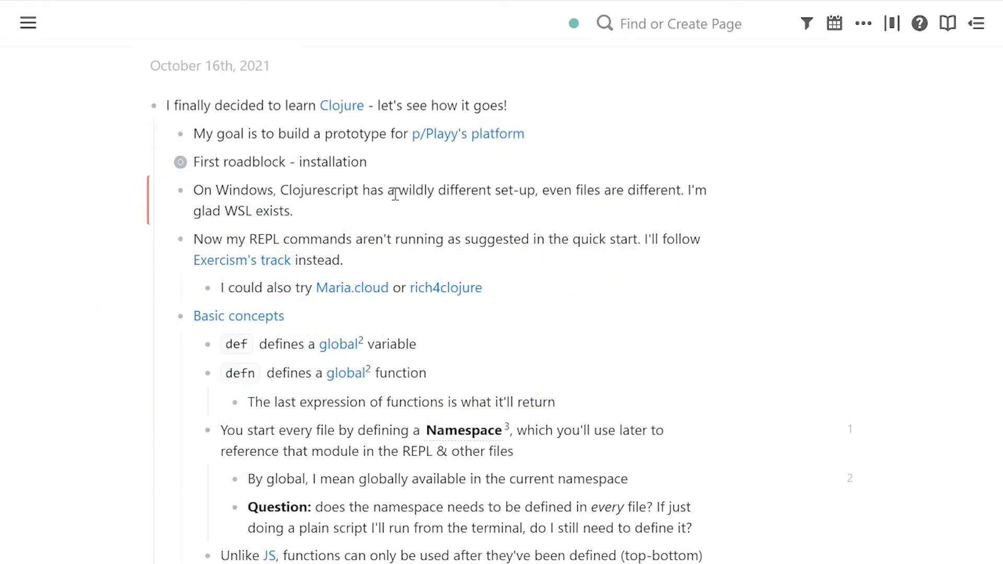
click(166, 164)
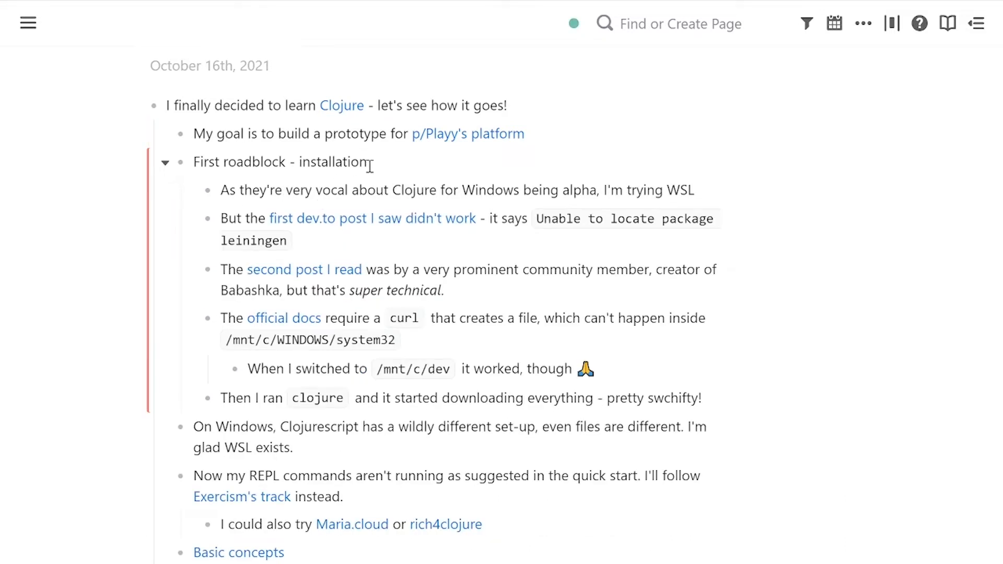
click(165, 163)
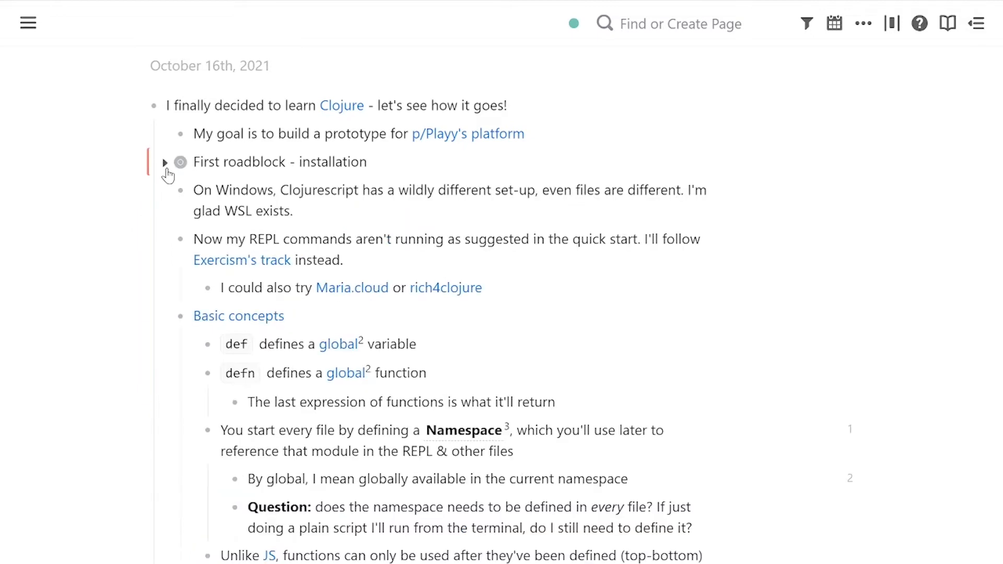
scroll(325, 237, down, 3)
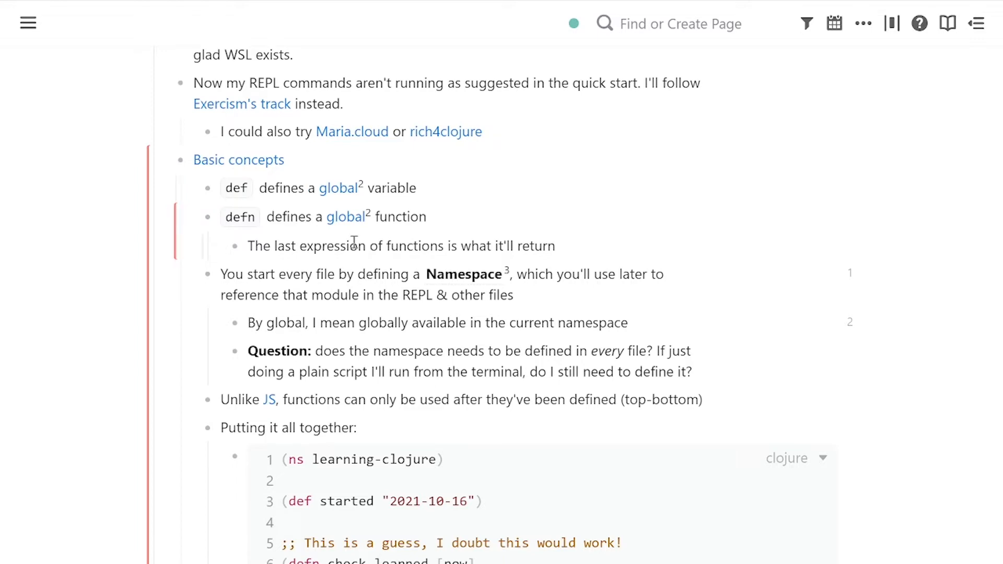
scroll(346, 256, up, 3)
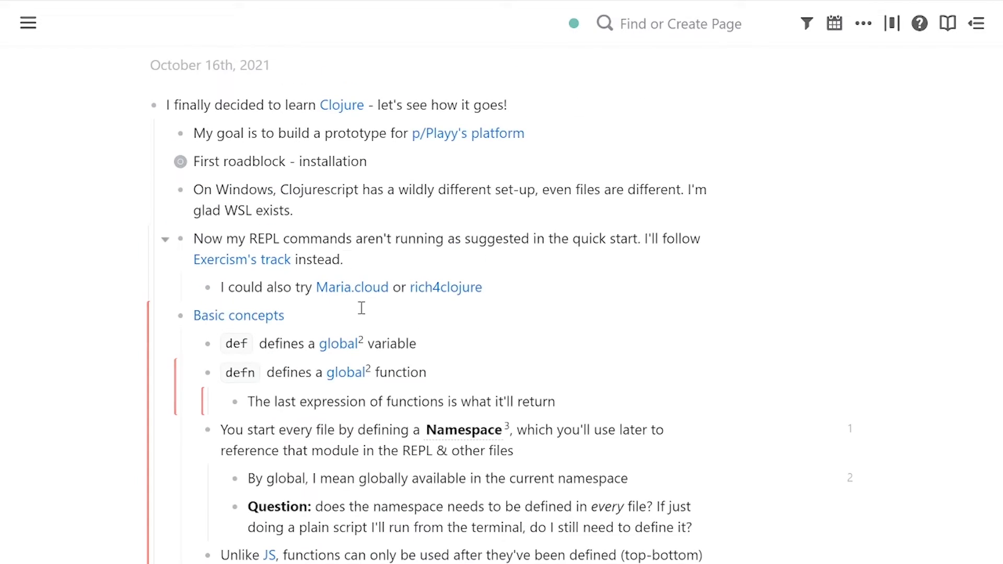
- Open the Clojure page in the sidebar beside the note and inspect the raw text of the namespace question
shift+click(352, 105)
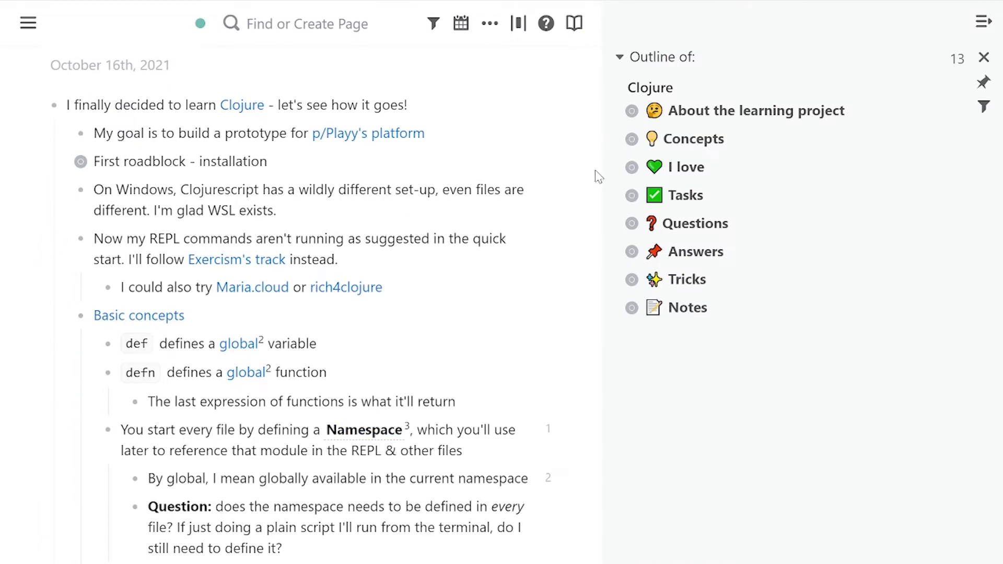
scroll(409, 287, down, 3)
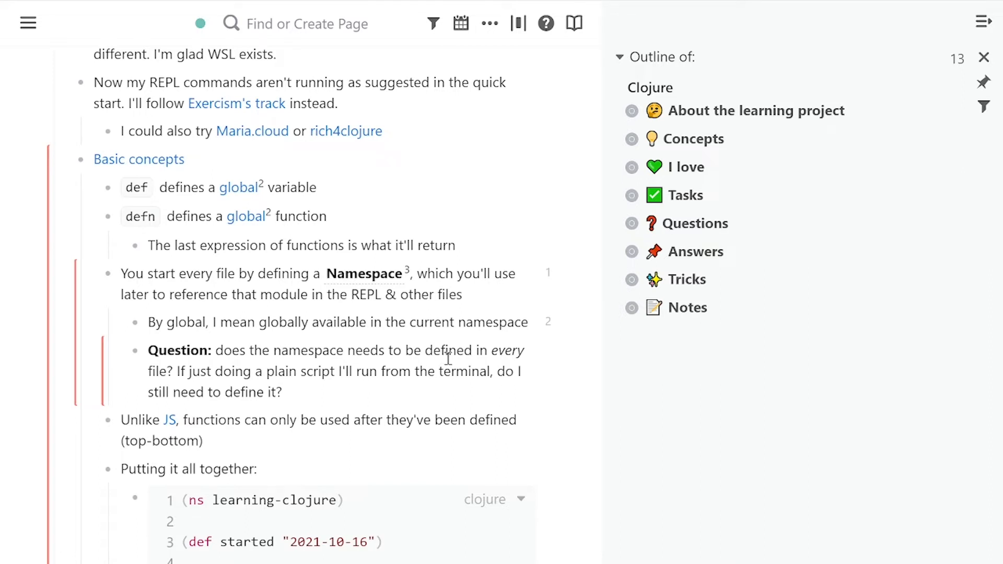
click(230, 370)
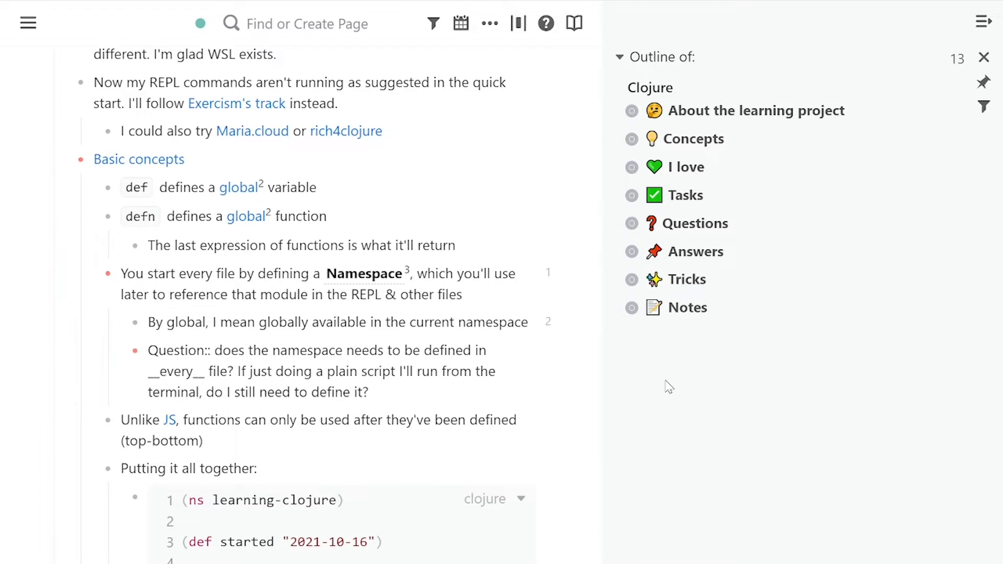
key(Escape)
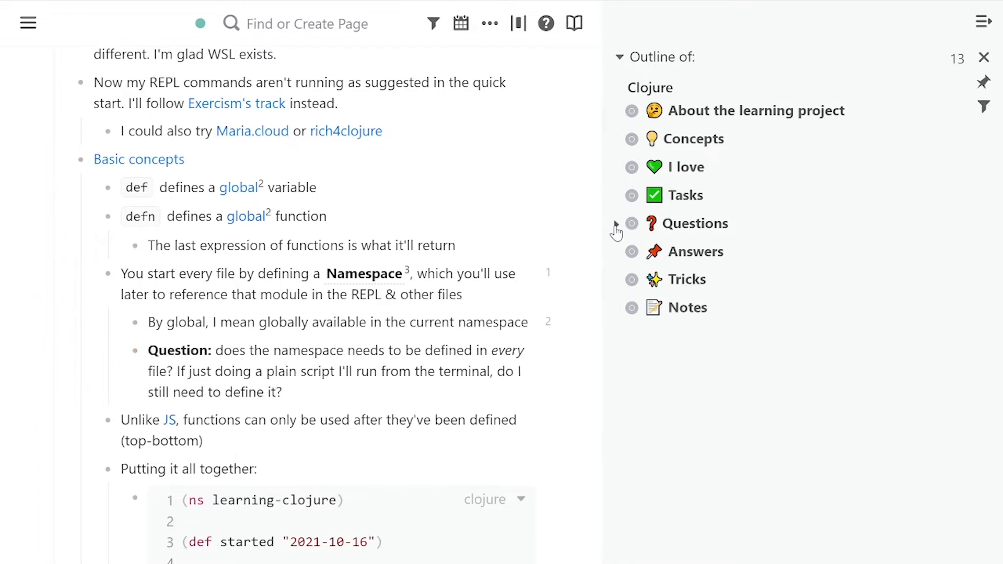
- Expand Questions in the sidebar's Clojure outline and examine its query source, including the Question, Clojure and answered conditions
click(616, 226)
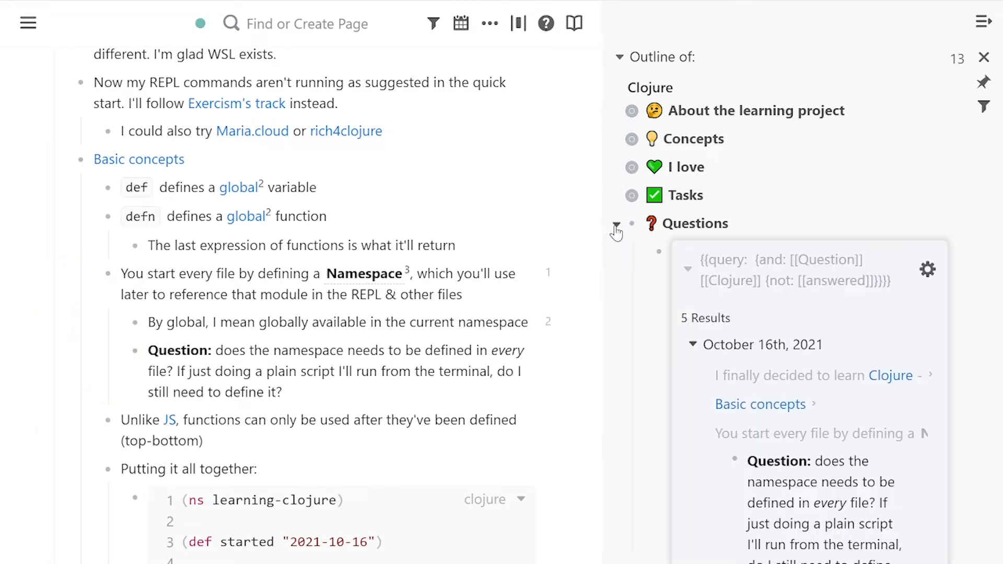
click(802, 270)
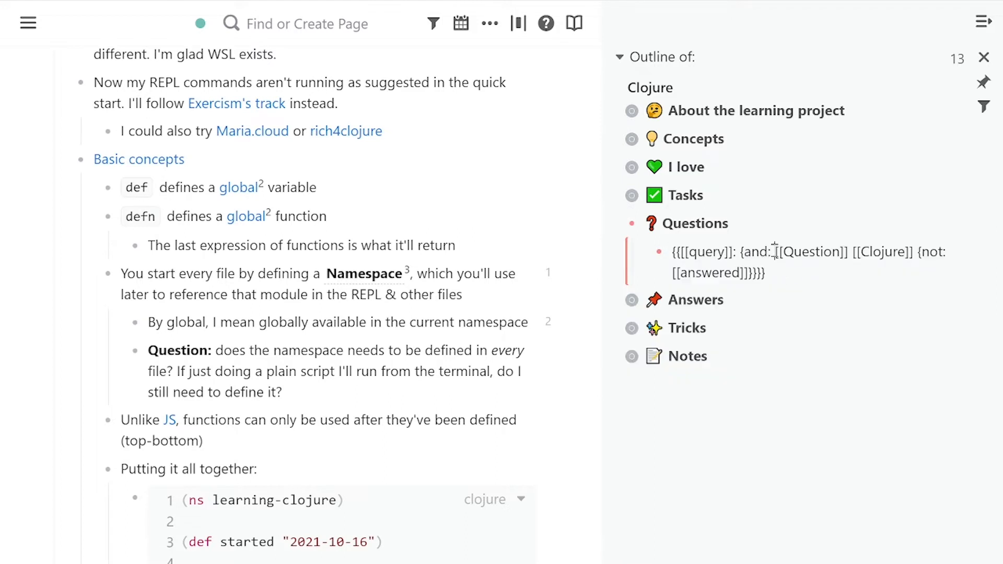
drag(774, 252, 911, 253)
drag(759, 272, 700, 272)
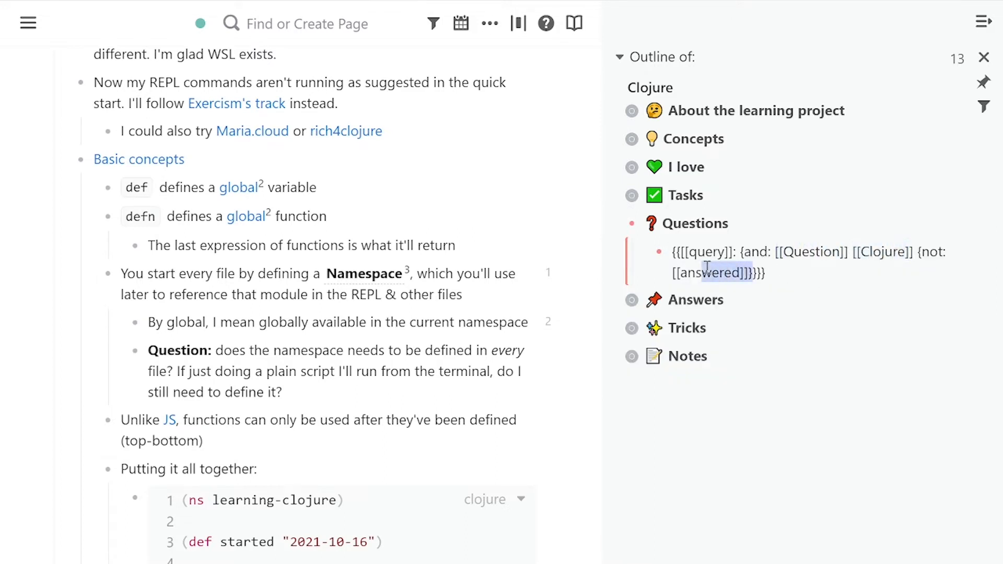
- Review the unanswered Clojure questions collected by the Questions query, and collapse the Questions section
click(765, 223)
scroll(798, 255, down, 3)
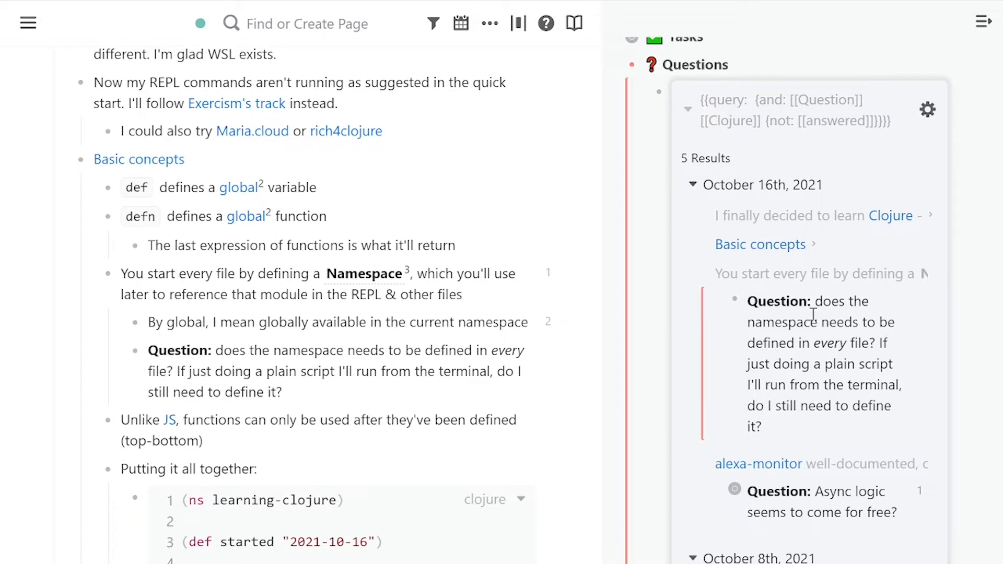
scroll(812, 314, up, 1)
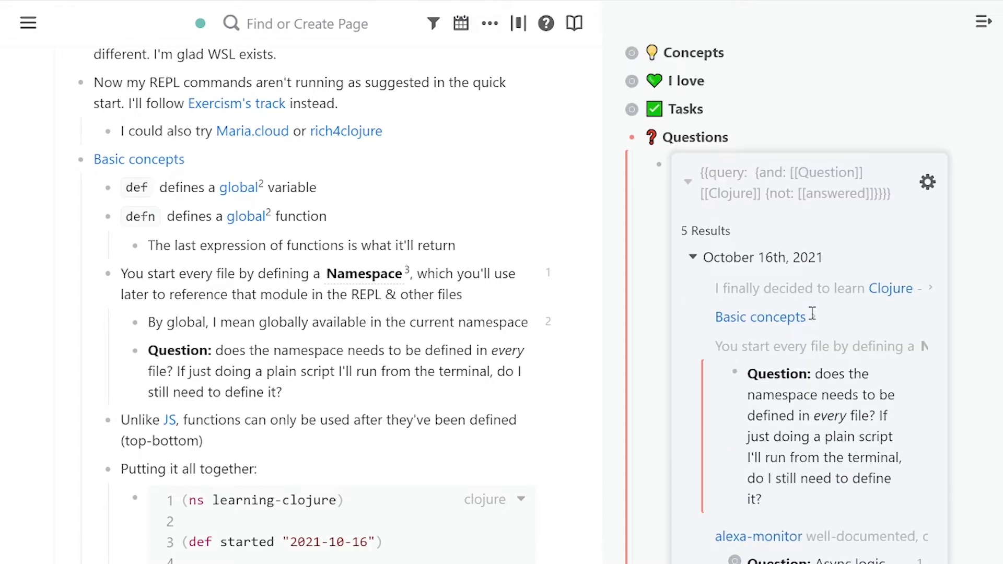
click(615, 146)
scroll(718, 197, up, 1)
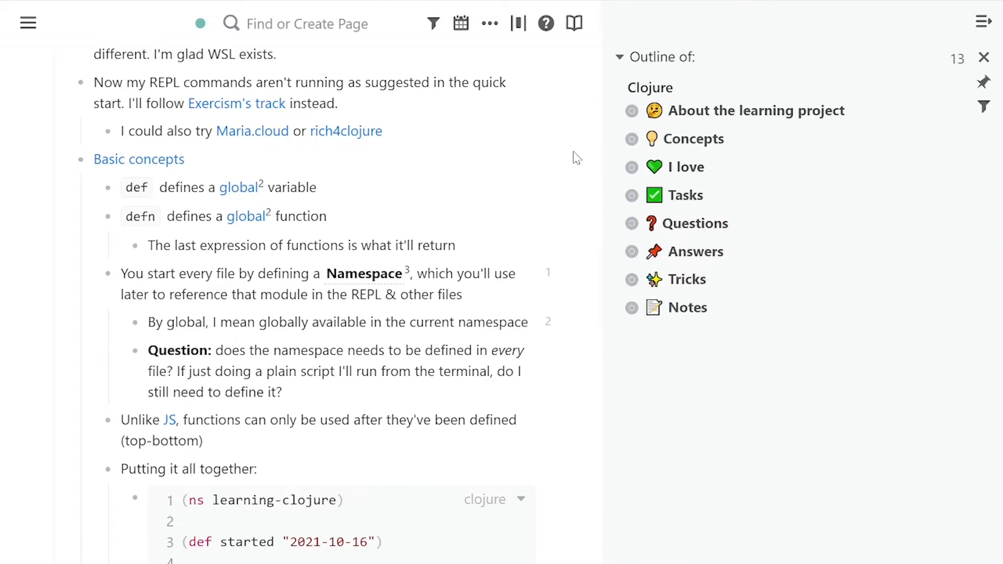
- Expand Concepts in the Clojure outline and inspect the Namespace block, its references and the raw block reference in the daily note
click(617, 139)
double_click(741, 239)
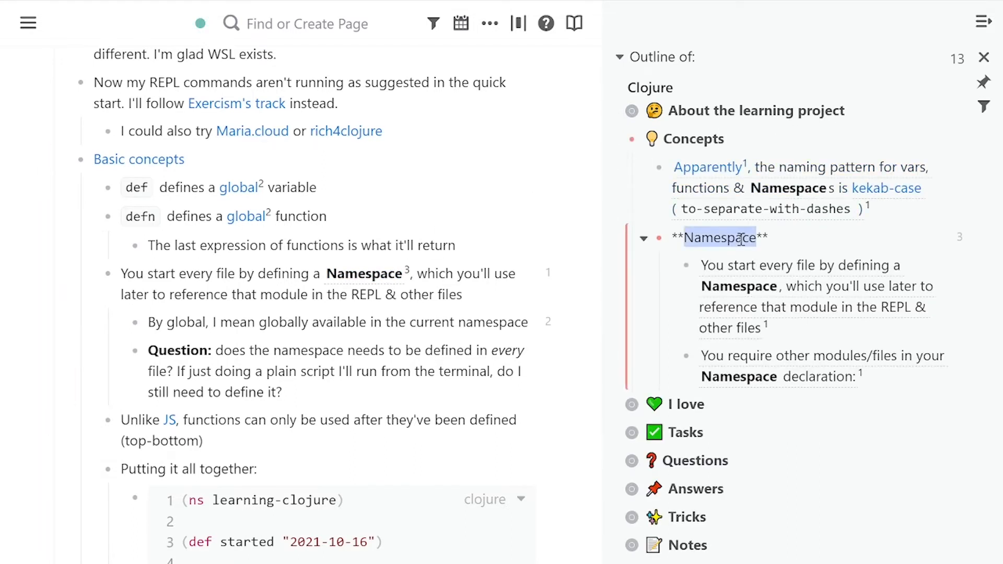
click(782, 239)
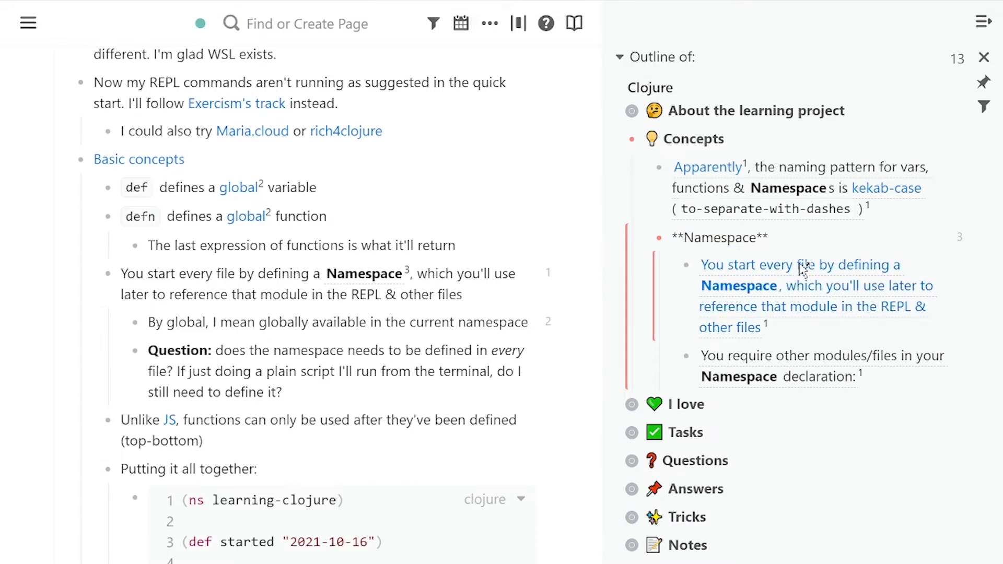
click(862, 444)
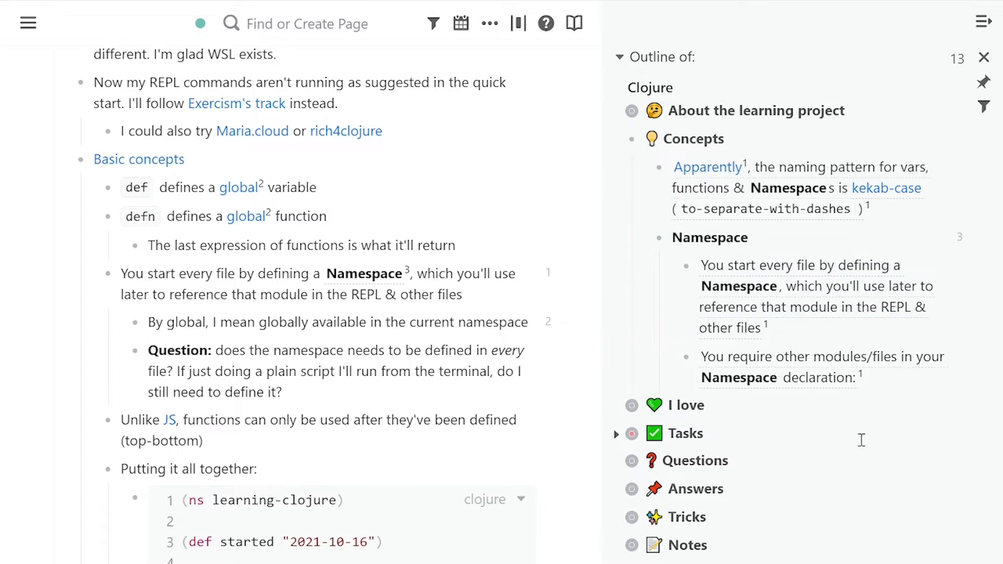
click(422, 280)
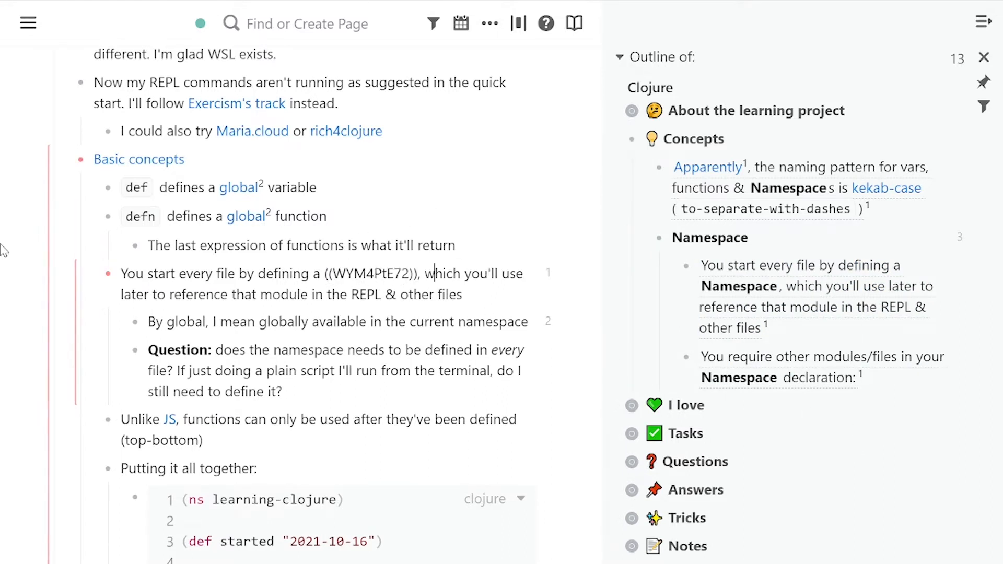
click(20, 257)
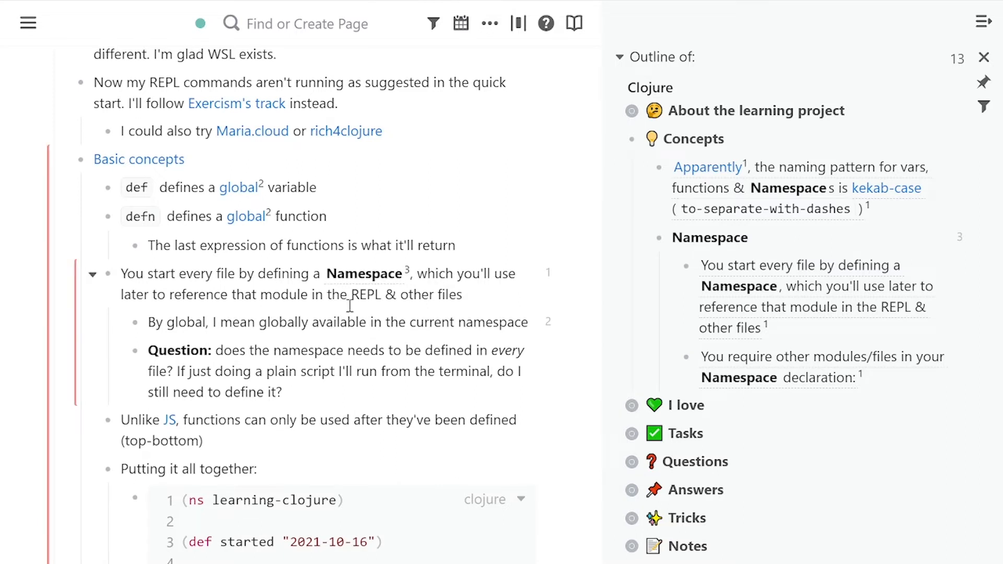
click(959, 238)
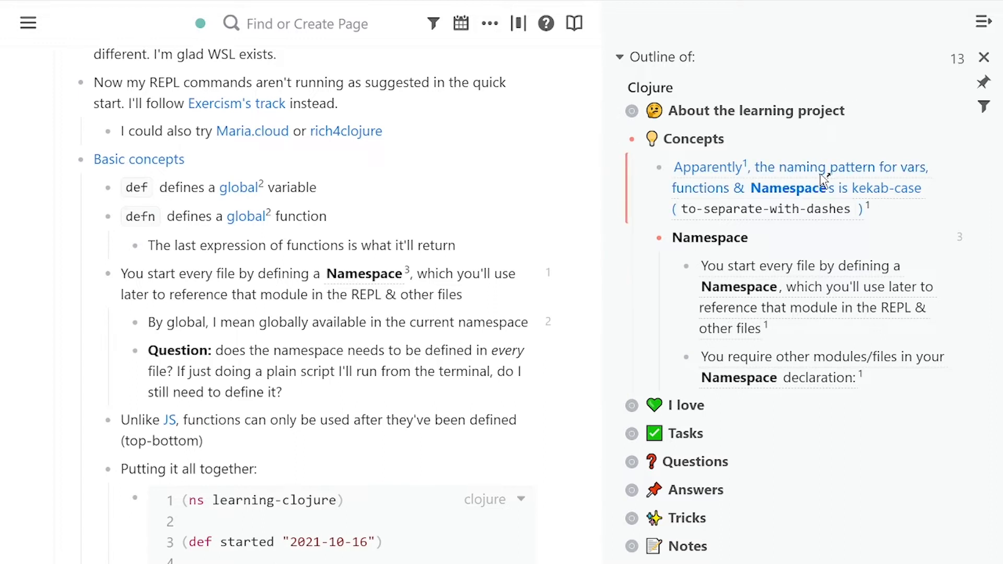
- Open the source block of the kebab-case naming pattern in the sidebar and widen its outline to the parent "Putting it all together:"
shift+click(793, 175)
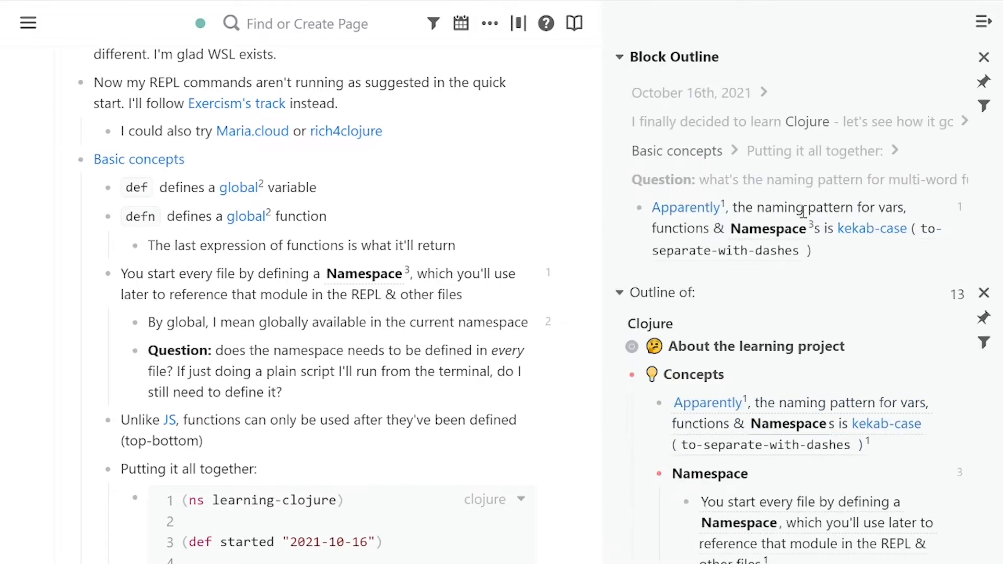
click(804, 210)
key(ctrl+comma)
key(ctrl+comma)
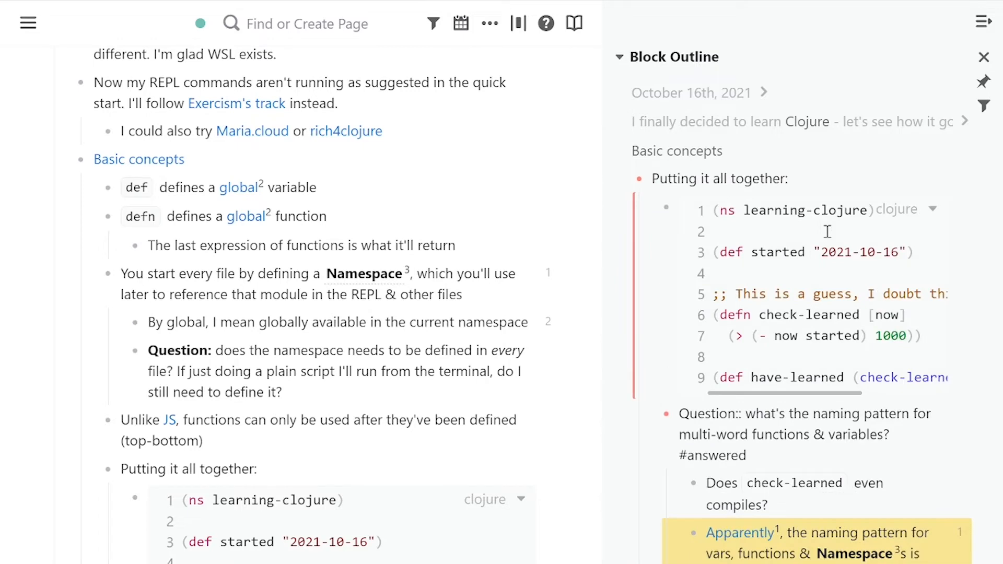
click(786, 181)
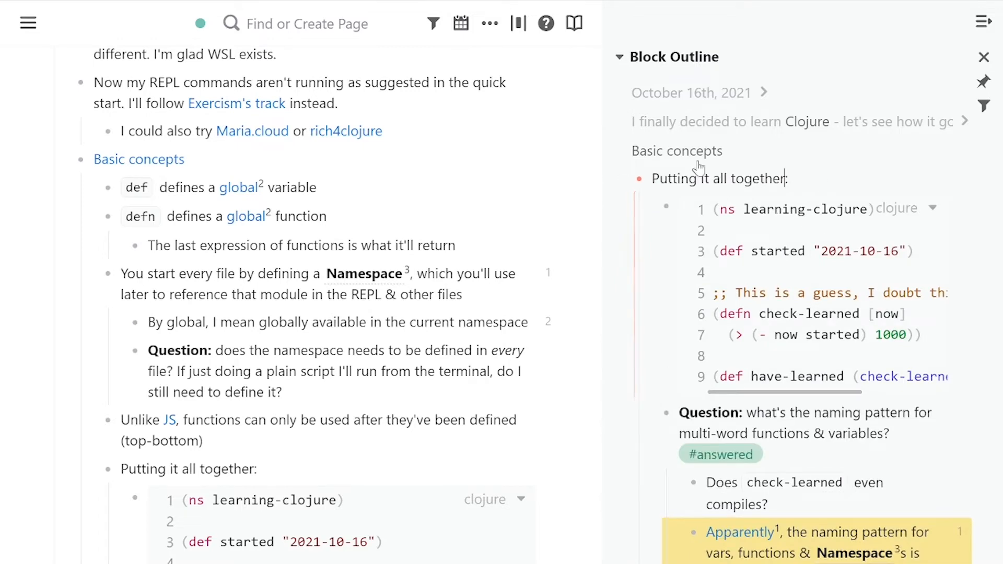
key(Escape)
- Locate the answered naming pattern question in the daily note and examine the check-learned function name in the code above it
scroll(384, 260, down, 9)
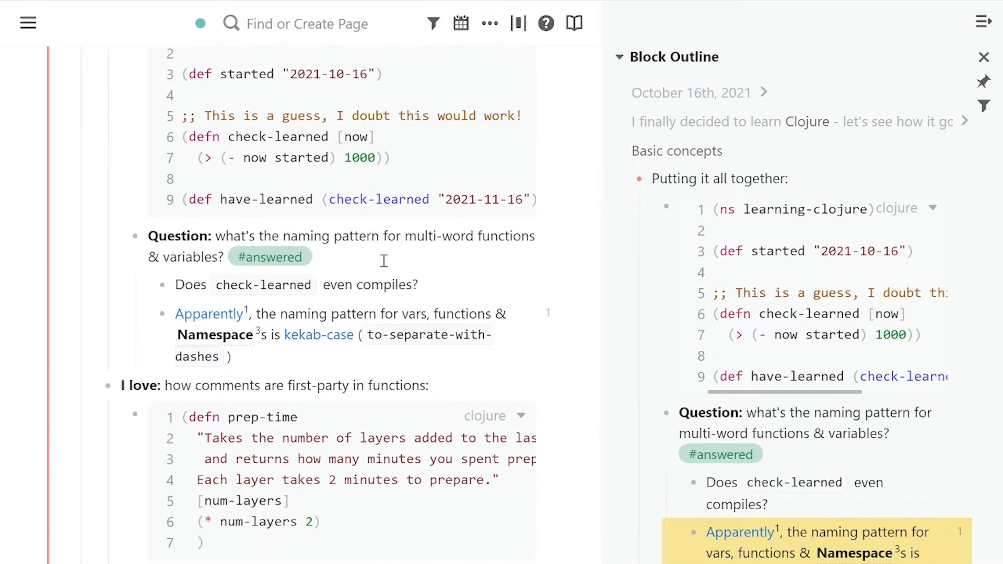
scroll(384, 261, up, 5)
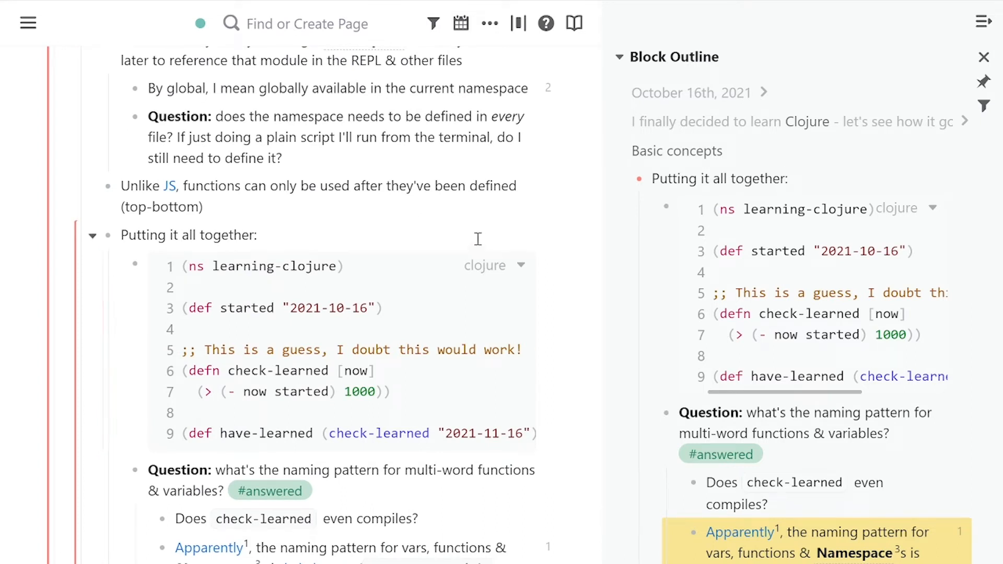
scroll(418, 284, down, 2)
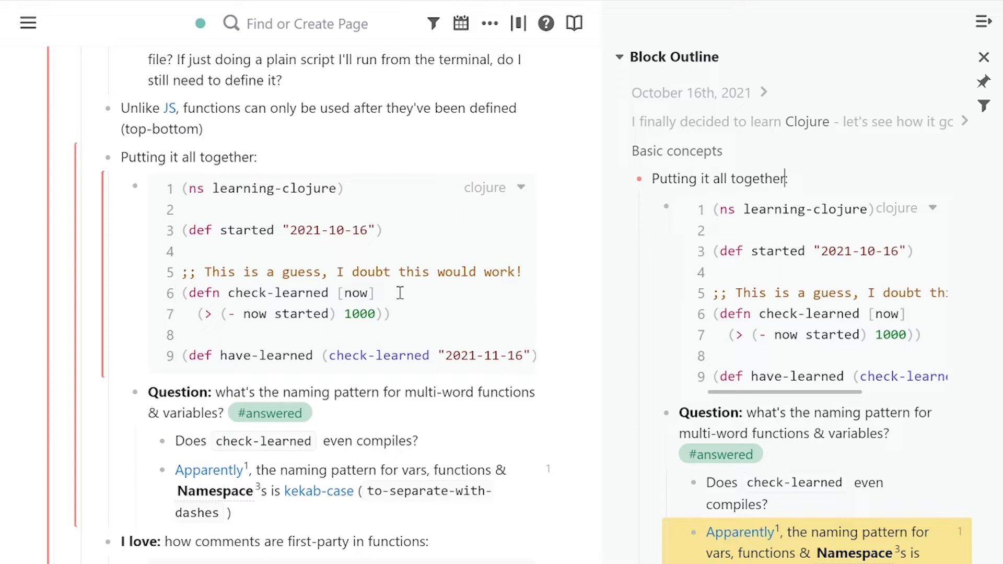
drag(329, 292, 227, 294)
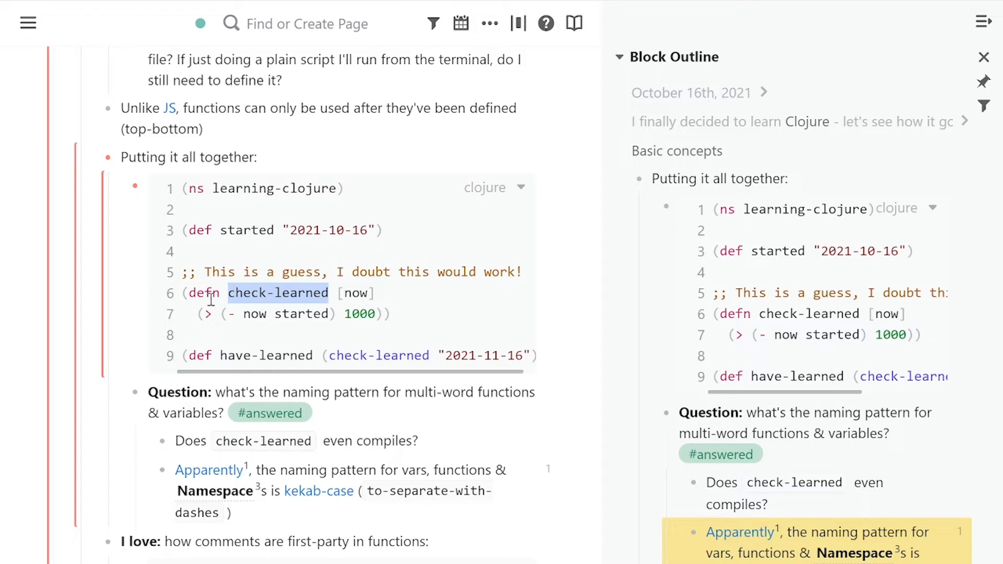
click(279, 294)
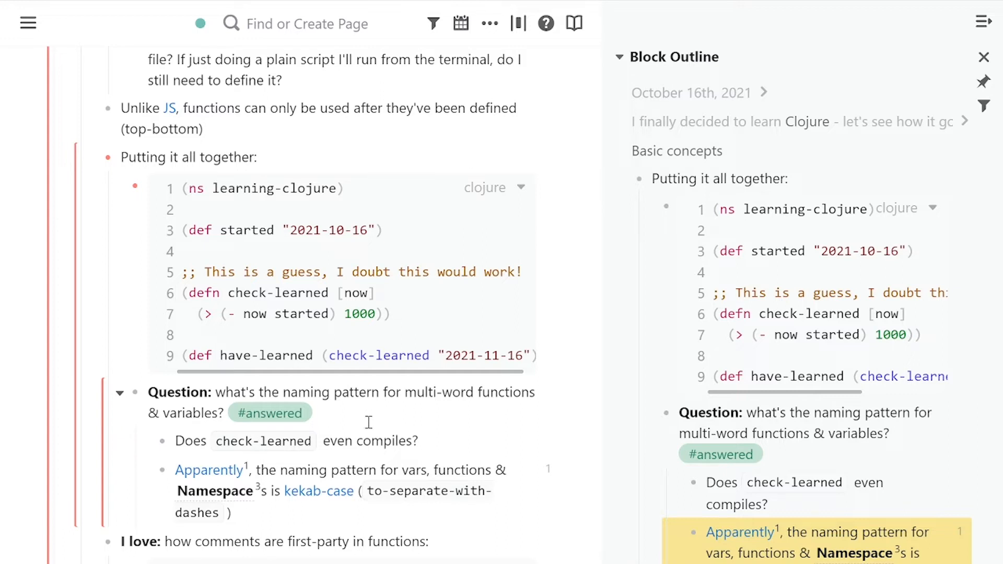
- Open the source behind "Apparently" in the sidebar, close both block outlines, and collapse Concepts in the Clojure outline
shift+click(236, 474)
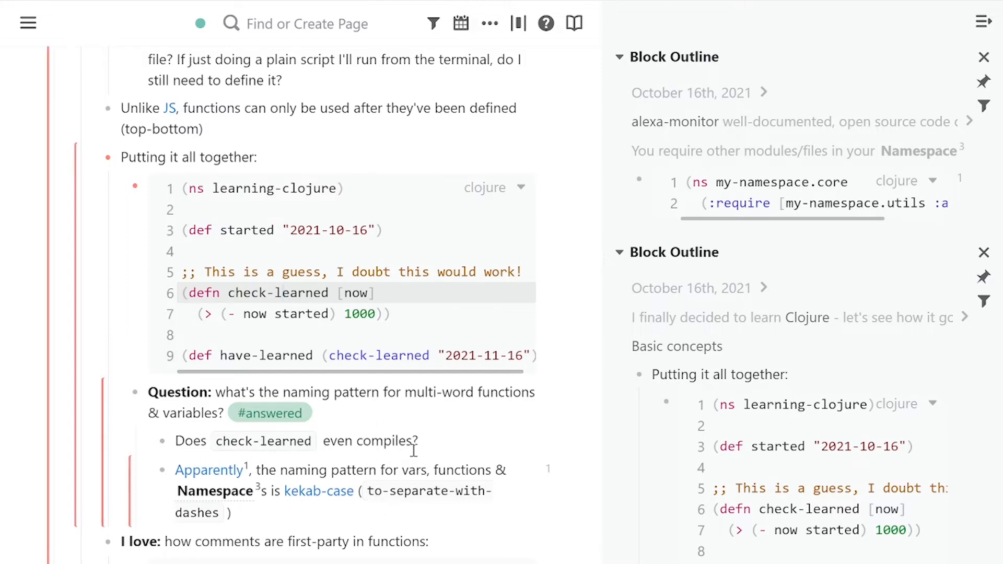
click(984, 57)
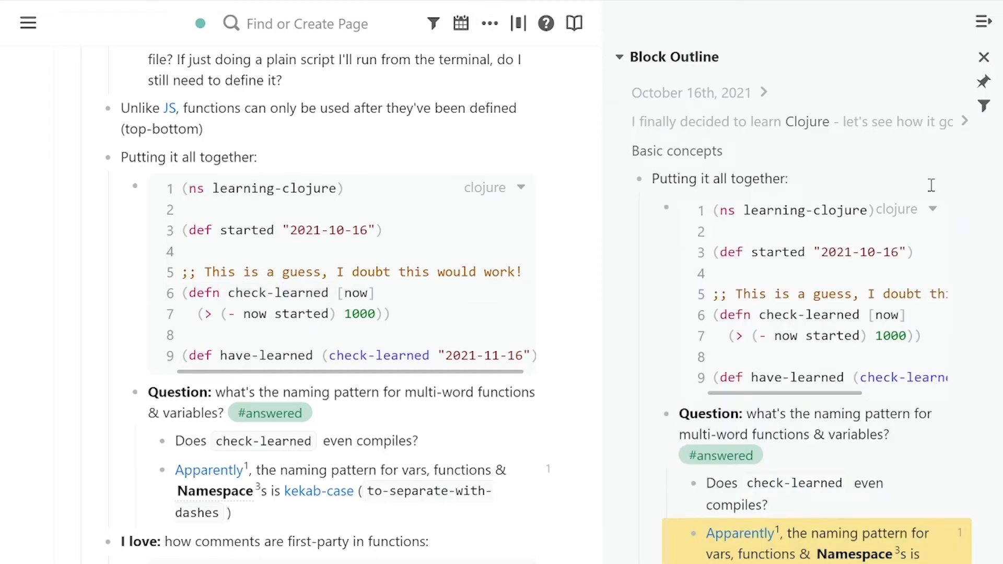
click(983, 58)
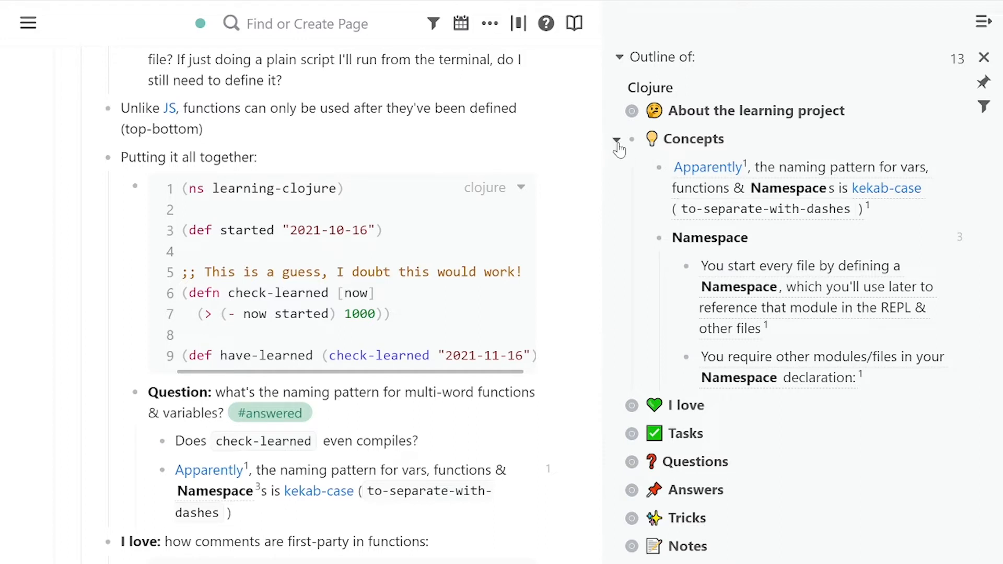
click(617, 140)
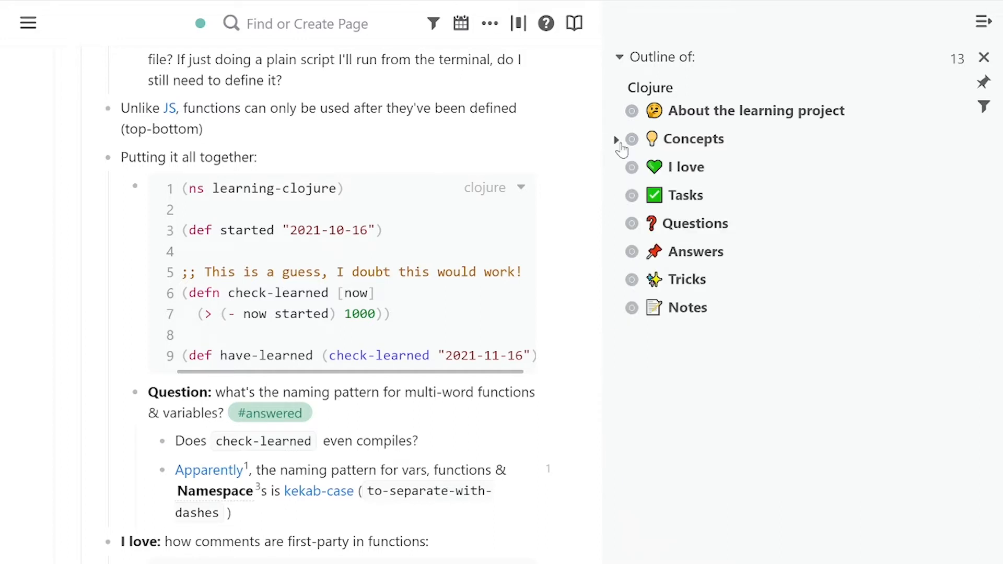
- Compare the note's "I love" block about comments with the I love section's query source, checking its Clojure and I love conditions
scroll(597, 180, down, 5)
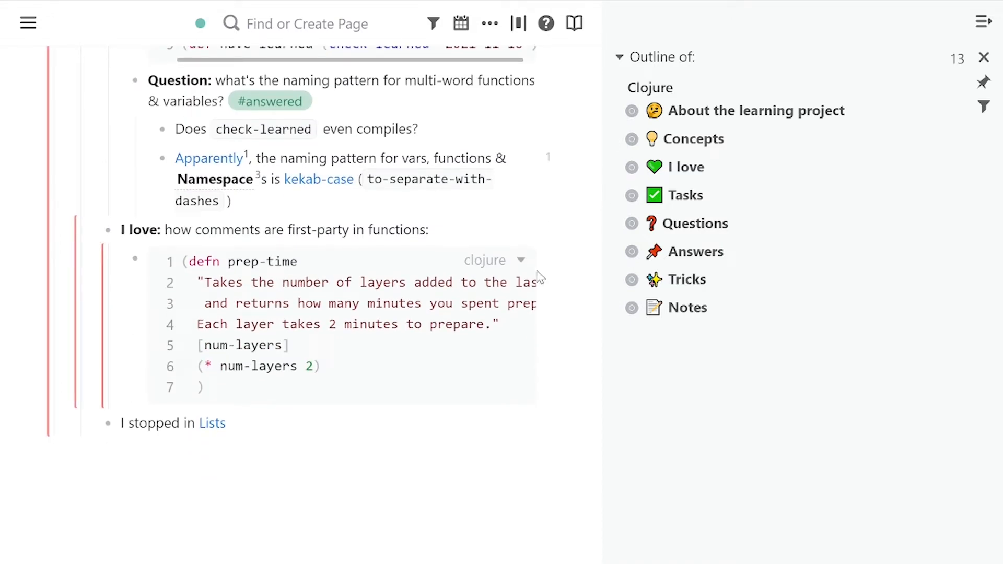
click(616, 167)
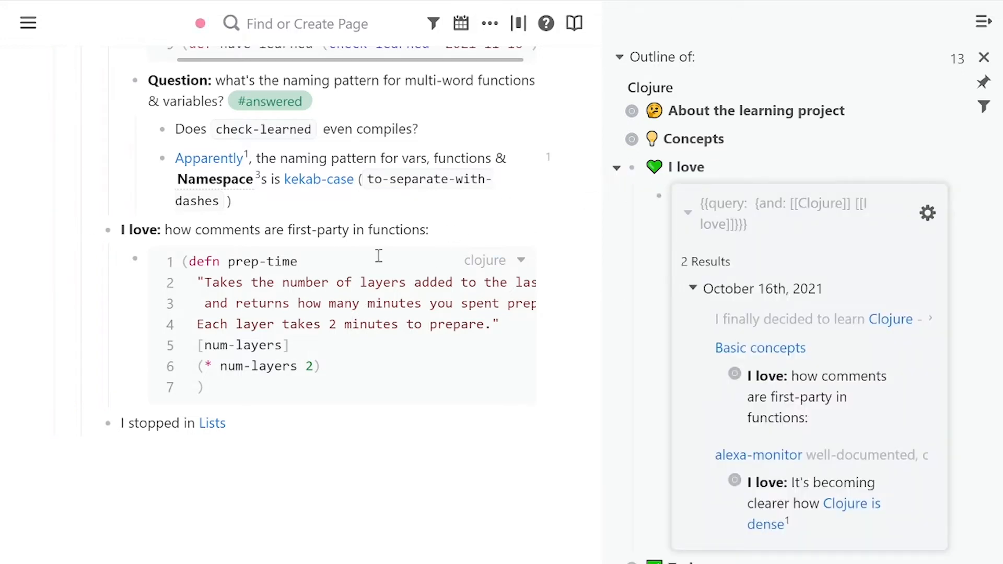
click(199, 229)
key(Escape)
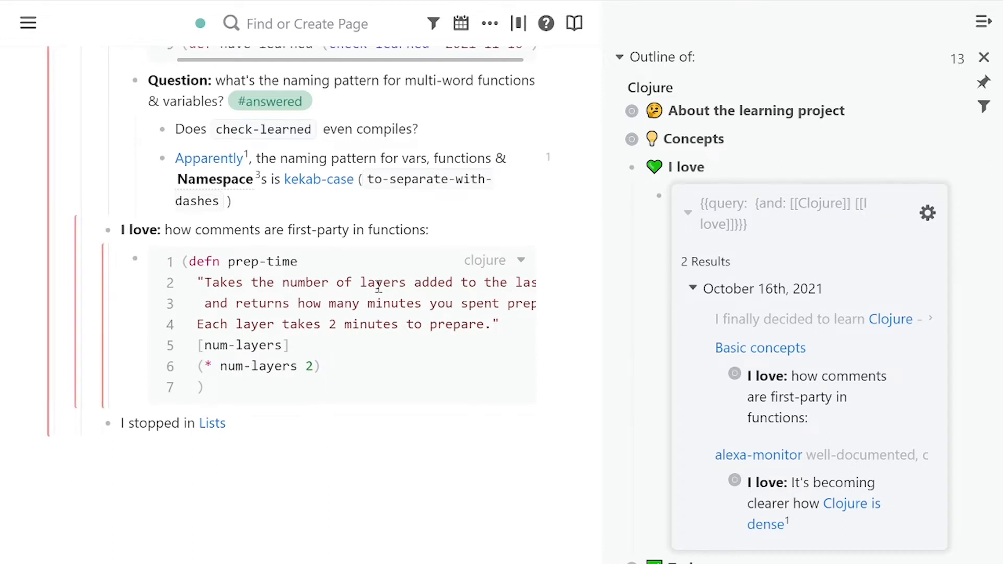
click(884, 210)
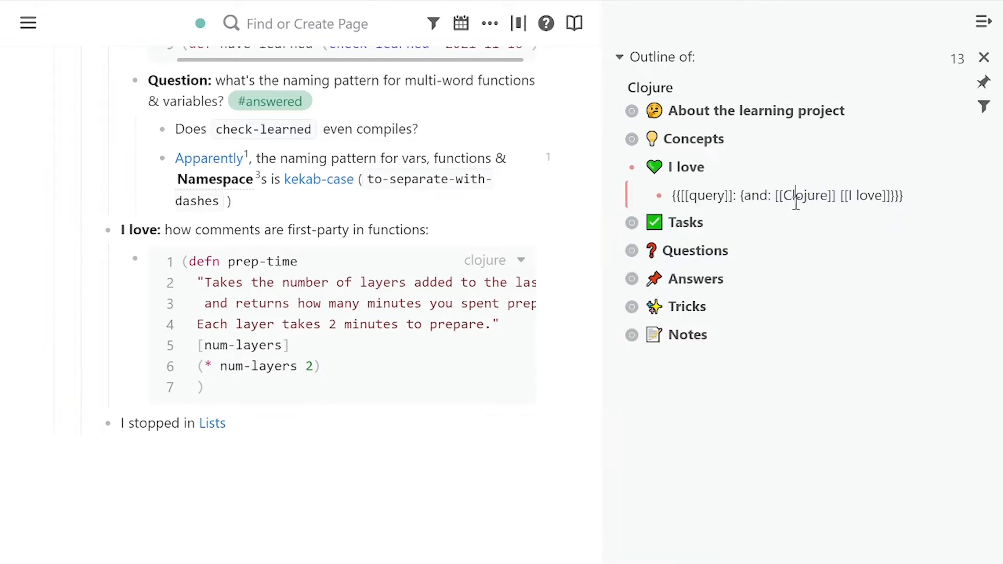
double_click(874, 194)
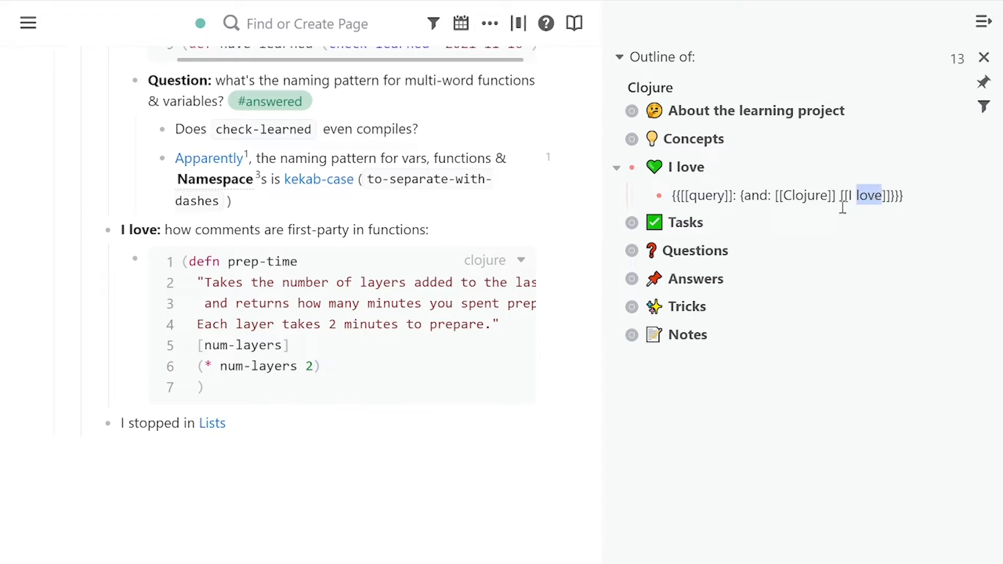
- Review the I love query results, expand the entry on Clojure being dense, and collapse the I love section
click(799, 173)
scroll(802, 188, down, 3)
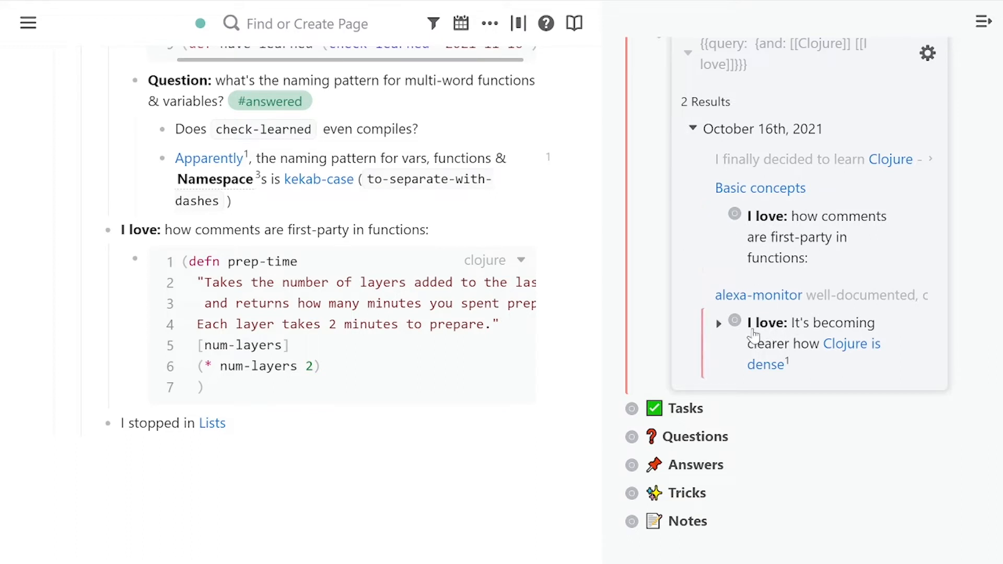
click(719, 325)
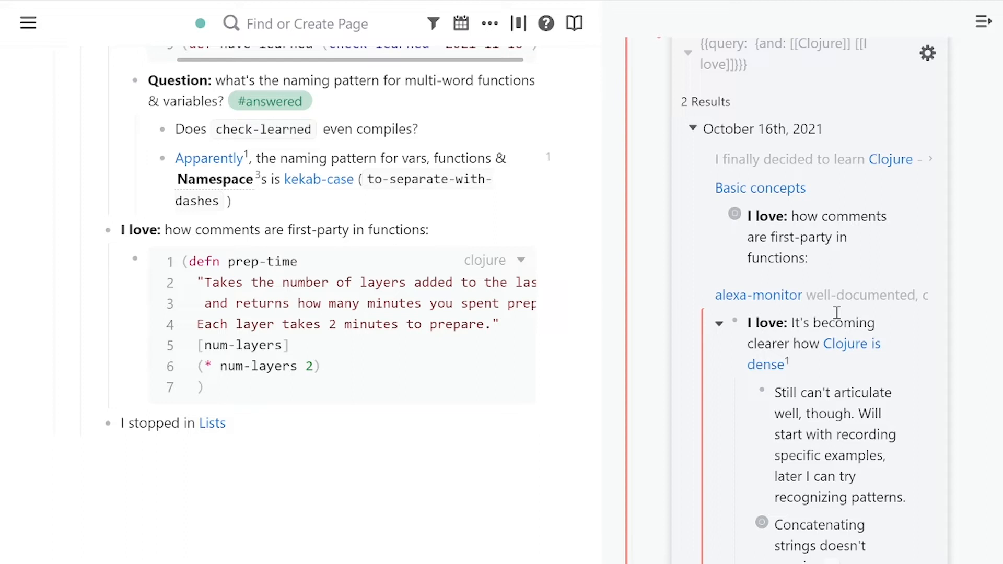
scroll(836, 313, up, 3)
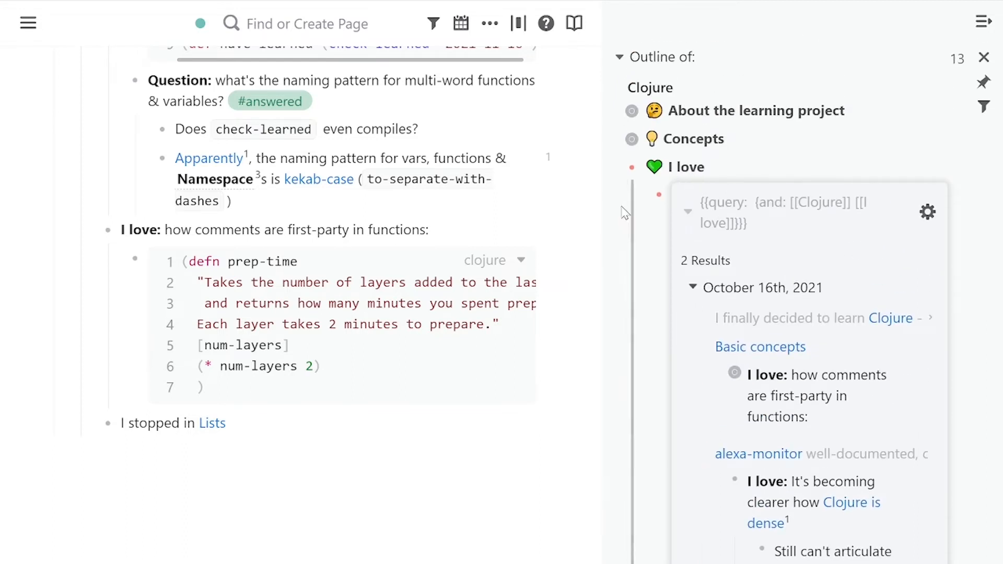
click(616, 168)
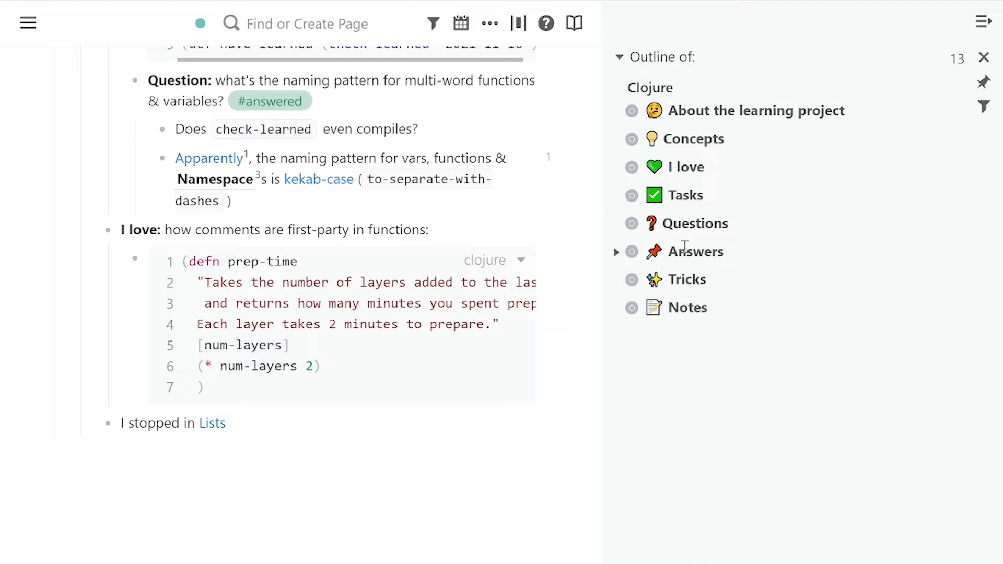
- Review the Tricks query in the Clojure outline, collapse it, and expand Answers to view the answered Clojure questions
click(616, 282)
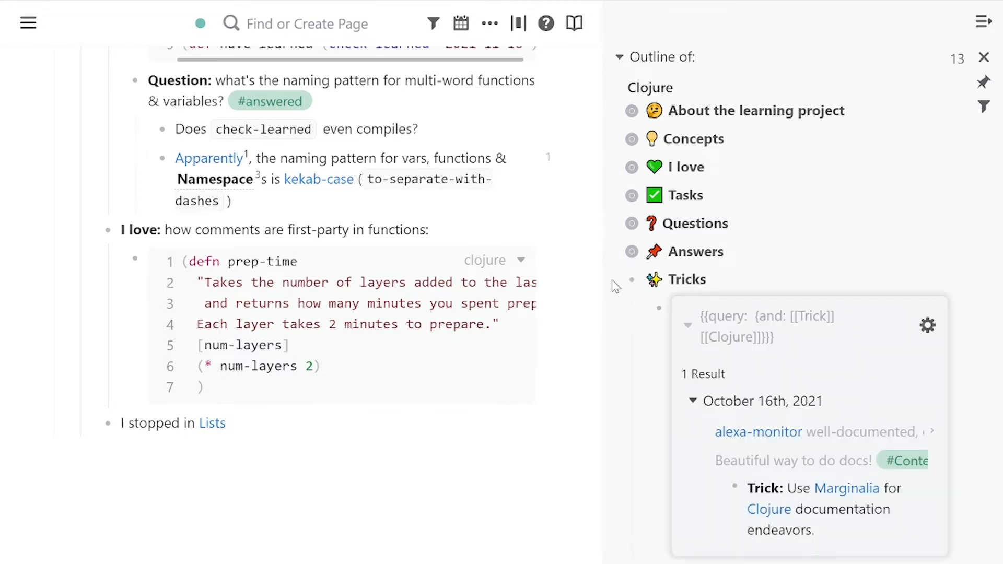
scroll(616, 295, down, 3)
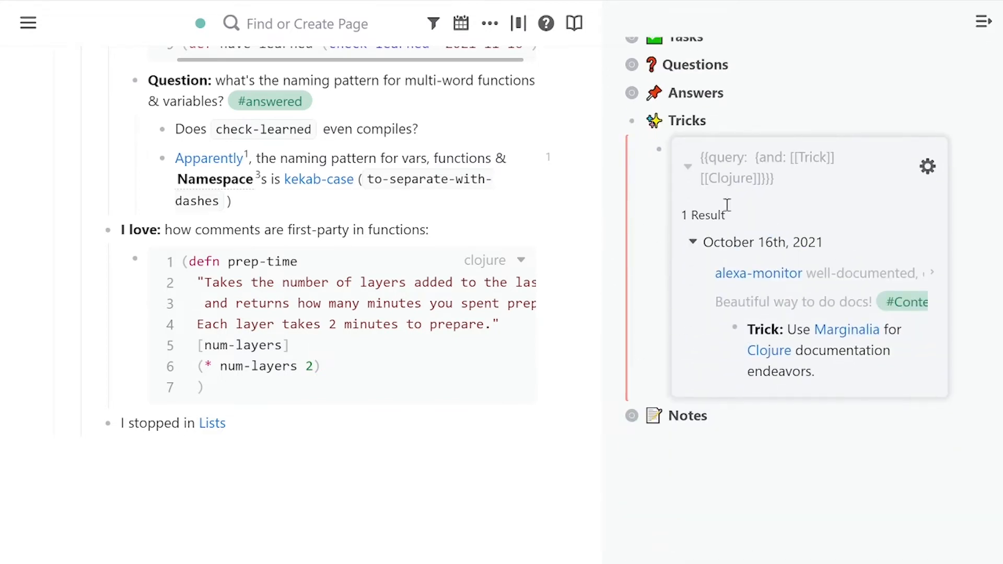
scroll(844, 289, up, 2)
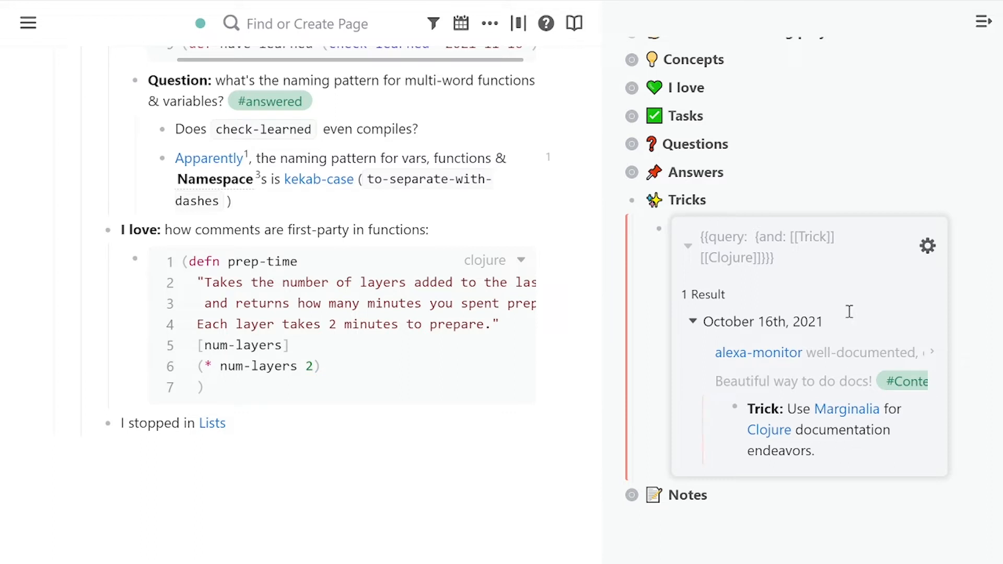
click(617, 203)
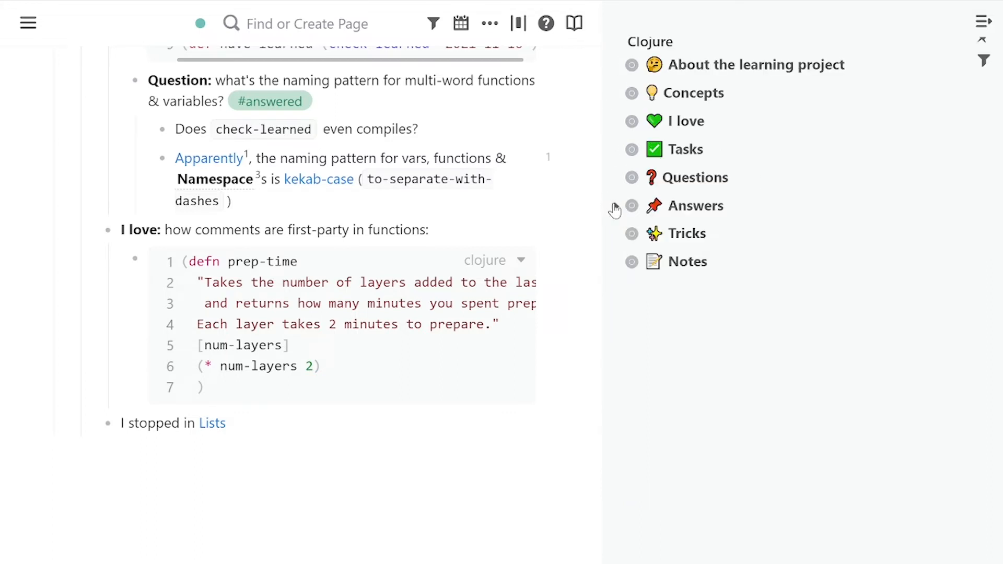
click(615, 208)
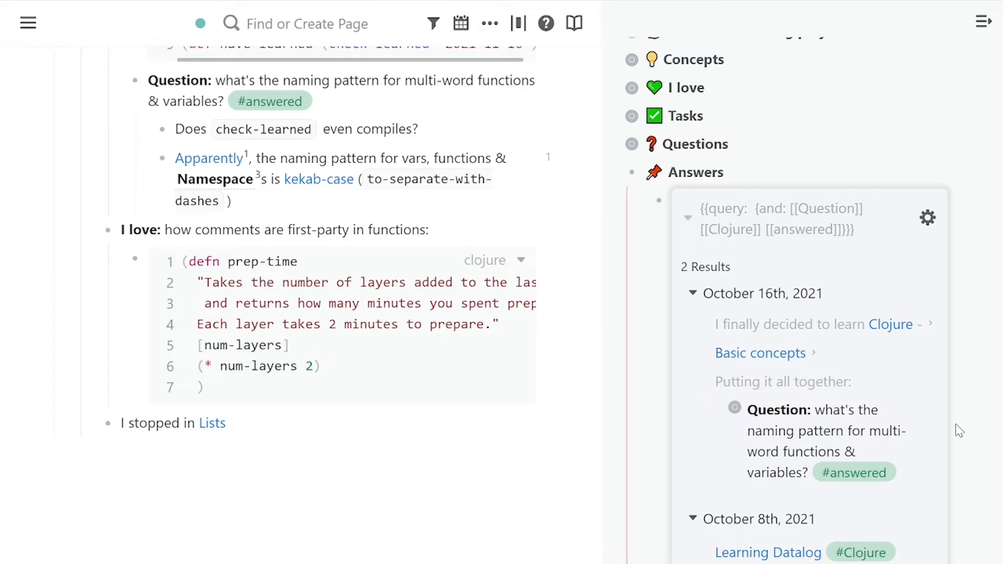
- Review the answered questions, collapse Answers, and expand Concepts to view its block references before collapsing it again
scroll(954, 424, down, 3)
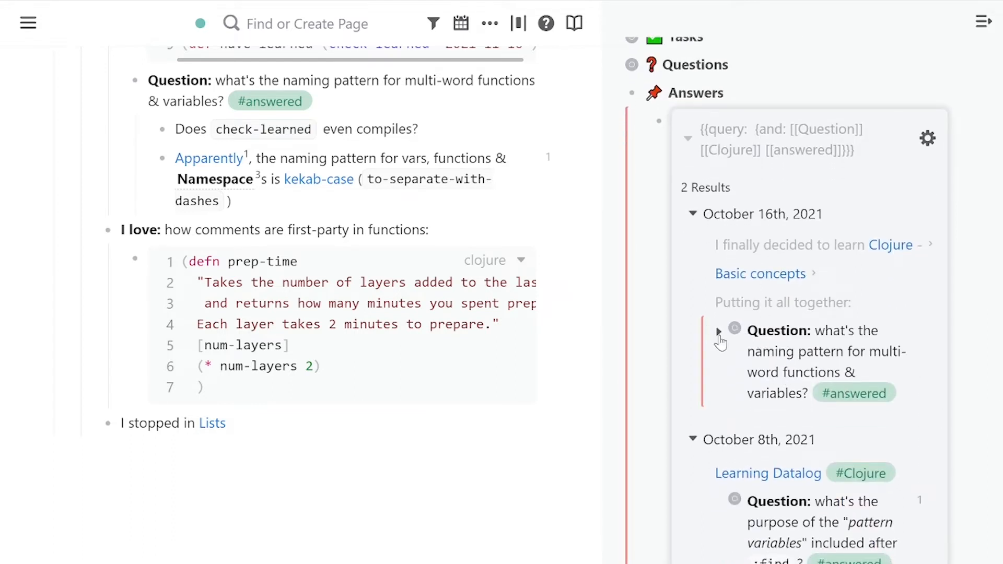
scroll(719, 342, up, 5)
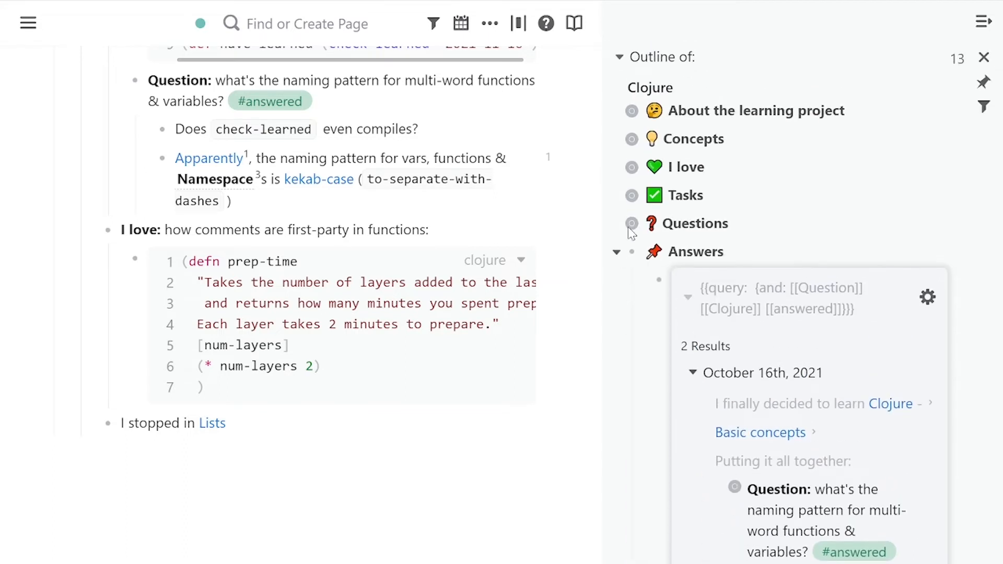
click(616, 252)
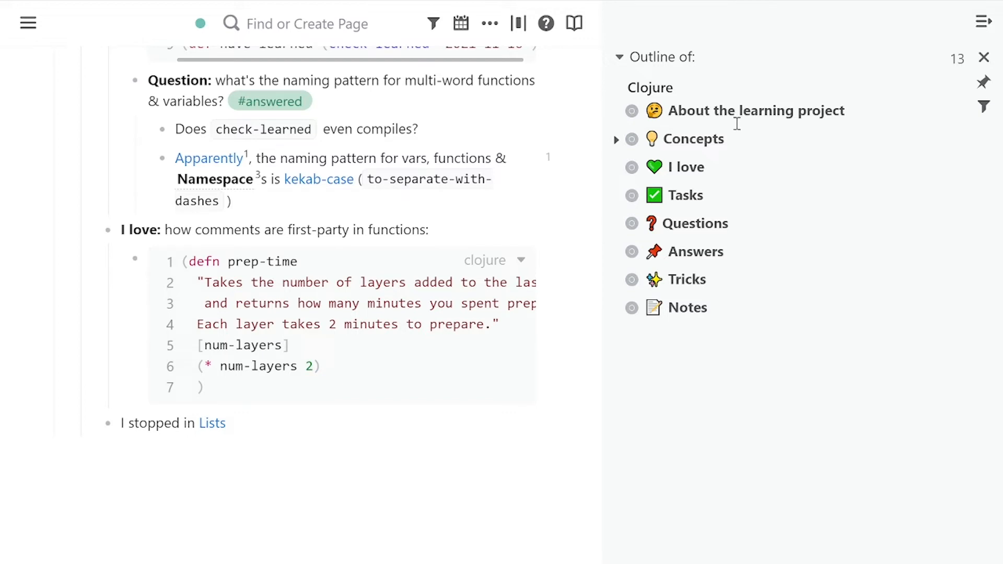
click(617, 140)
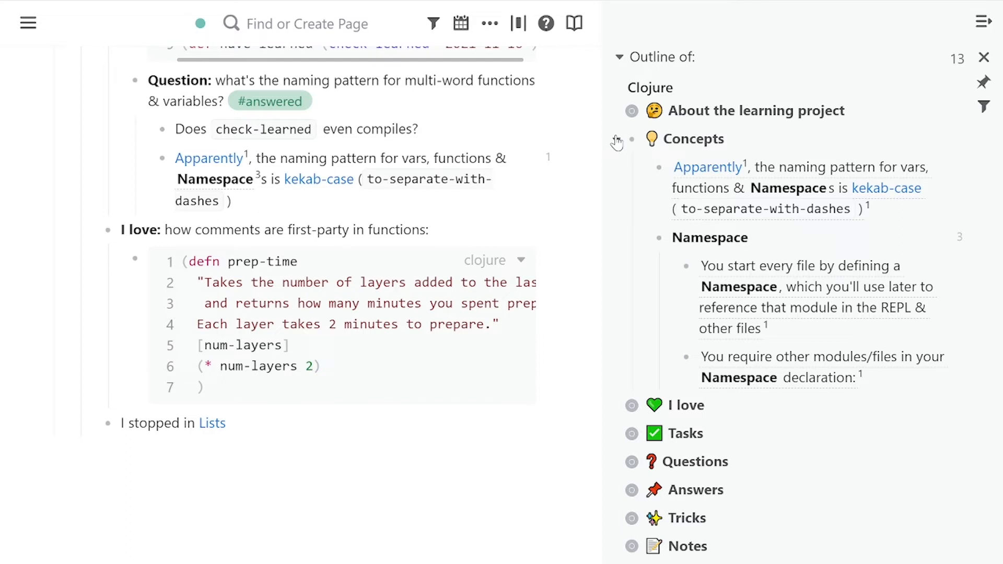
click(616, 140)
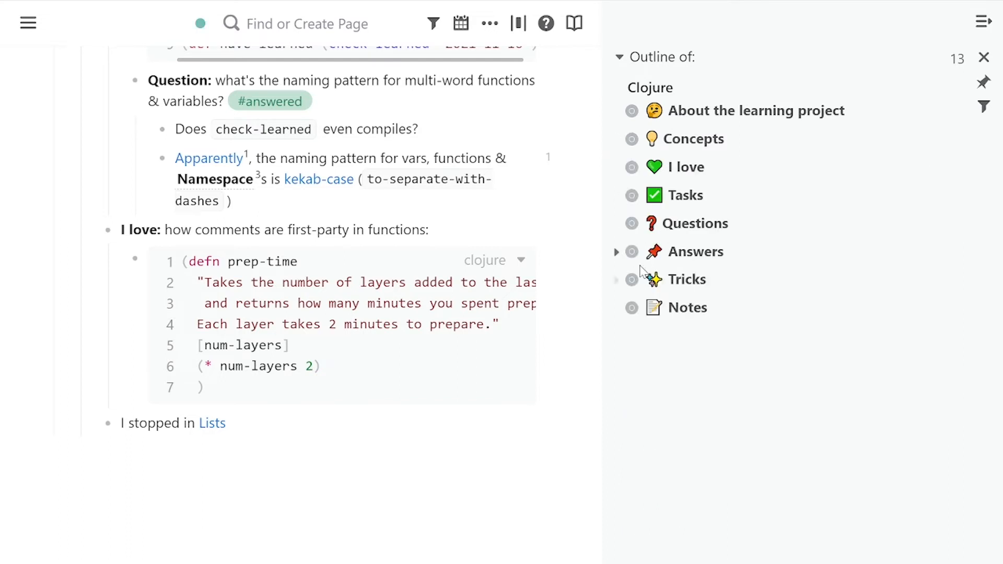
- Reopen Answers in the Clojure outline, look through the answered questions for both October dates, and collapse it
click(616, 252)
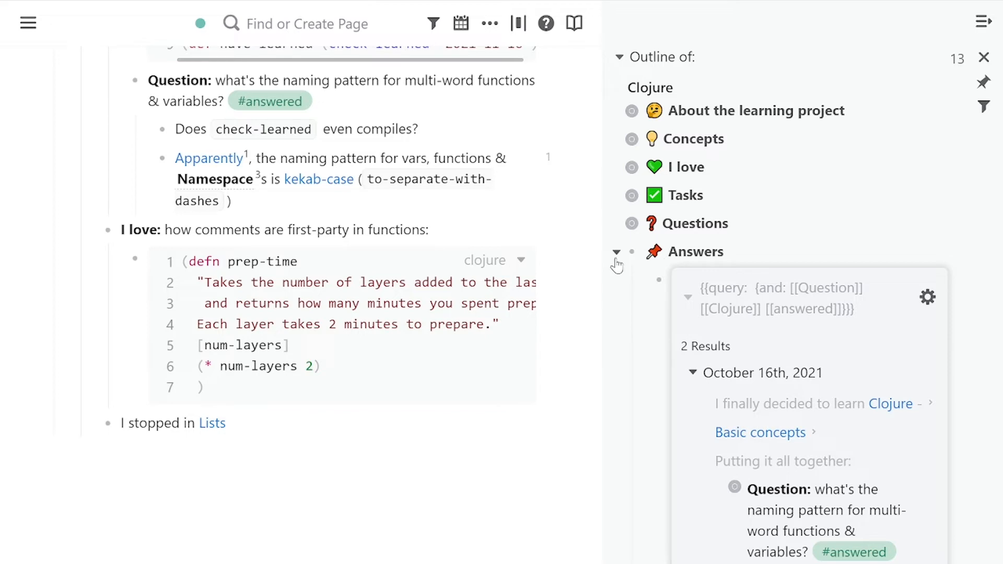
scroll(851, 314, down, 5)
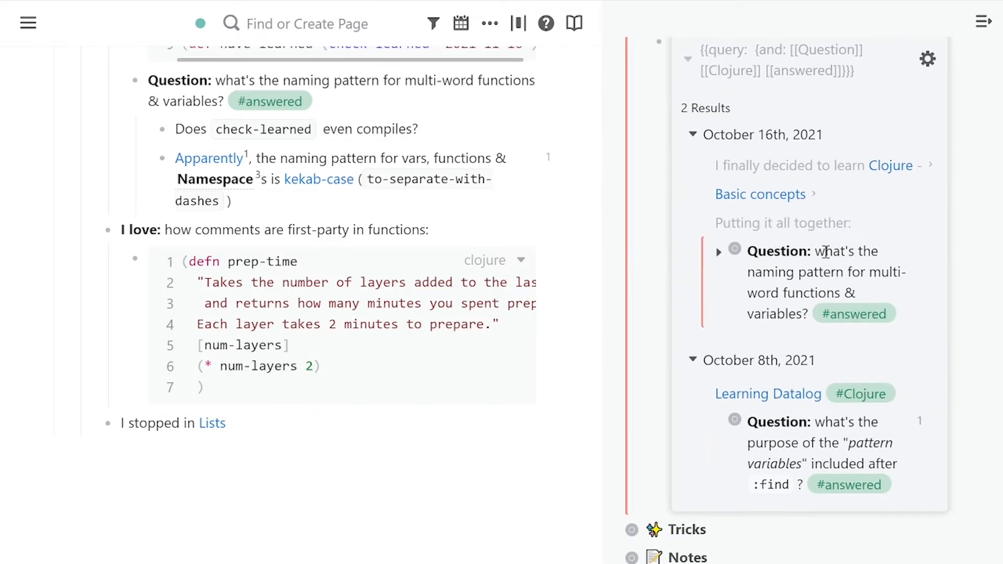
scroll(825, 253, up, 5)
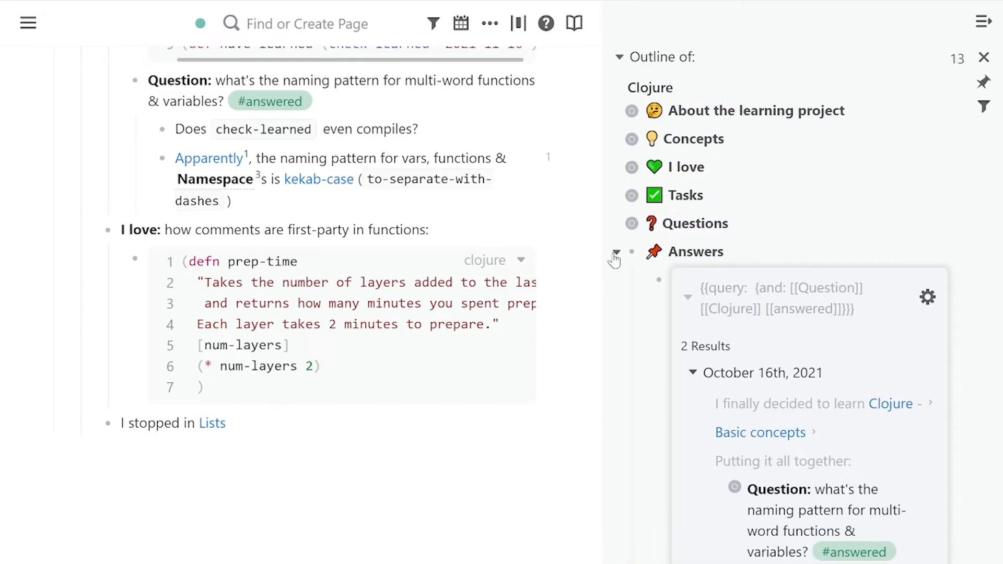
click(616, 252)
- Expand Questions in the Clojure outline and highlight the Datalog question about using a non-existent entry's ID
click(616, 223)
scroll(857, 285, down, 12)
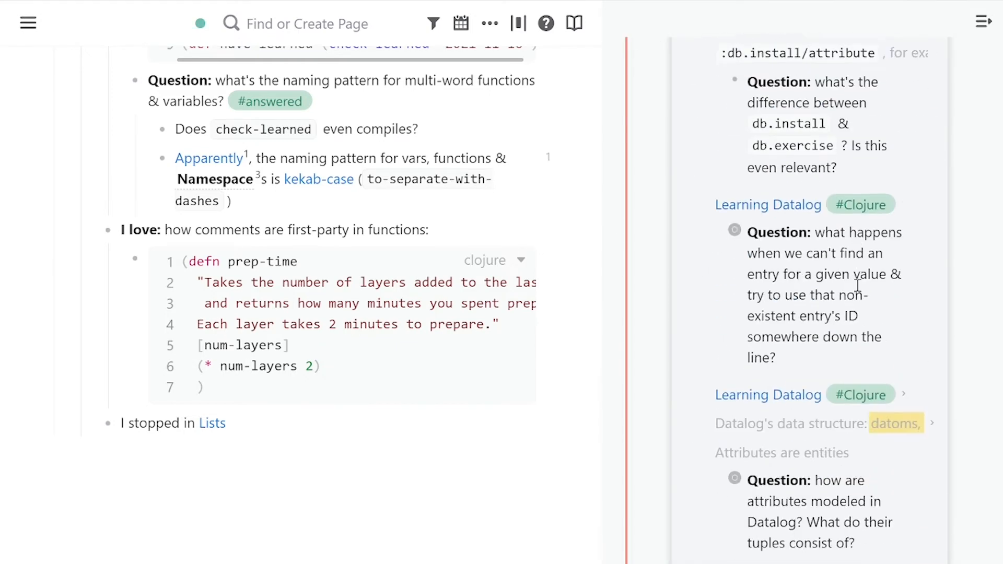
scroll(857, 285, down, 1)
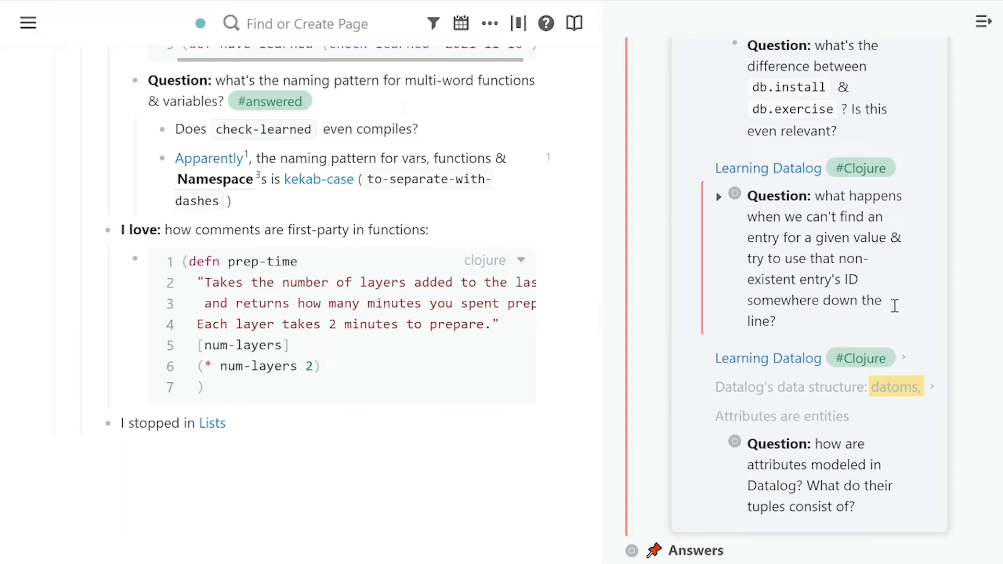
drag(818, 313, 816, 195)
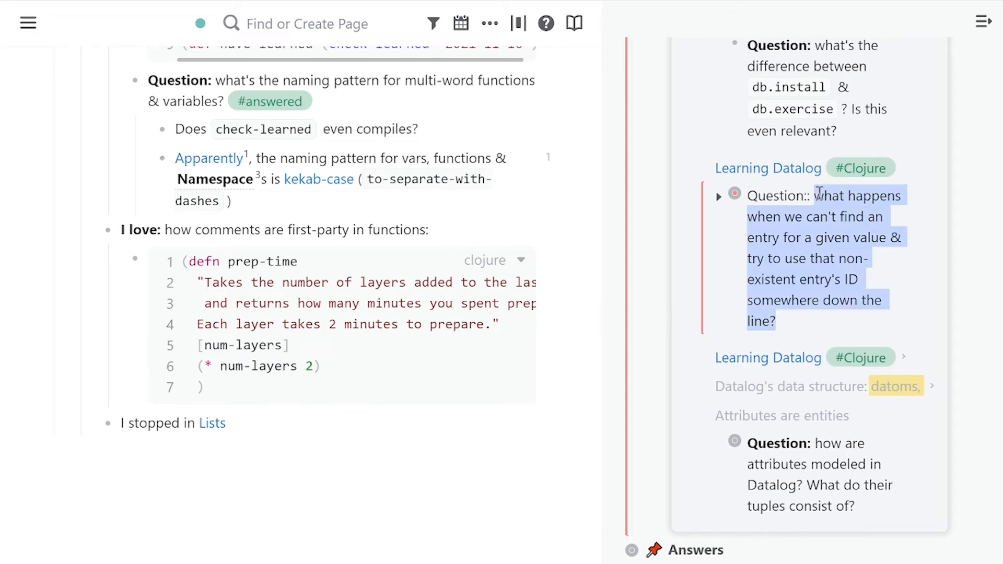
click(834, 232)
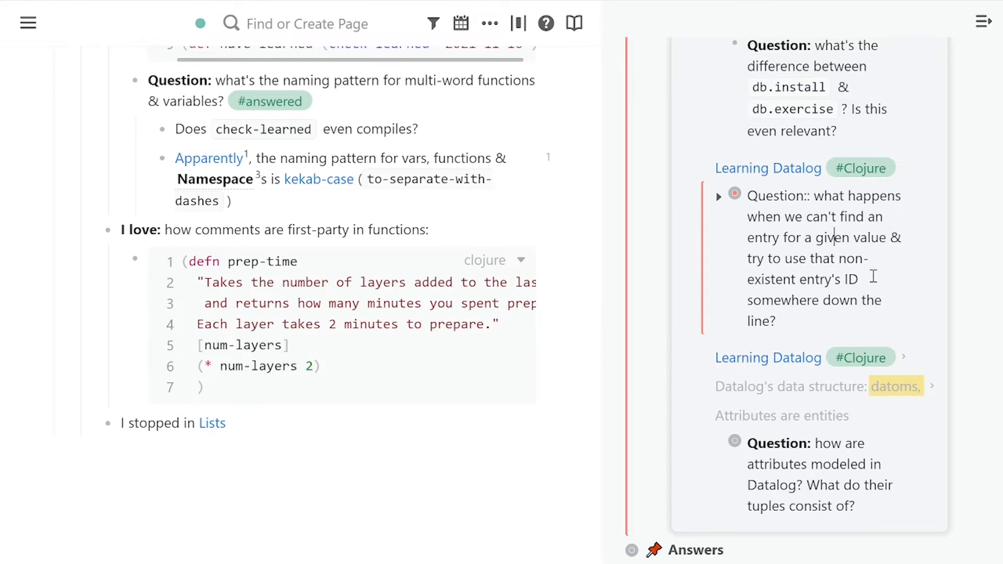
- Compare the unanswered Clojure questions from October 16th and October 8th with the conditions of the Questions query
scroll(873, 273, up, 3)
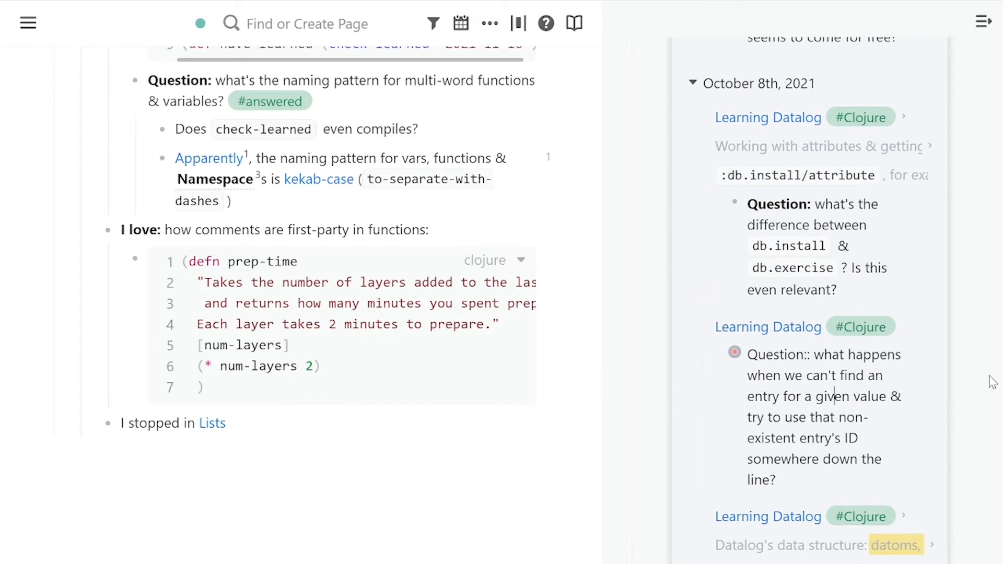
scroll(977, 368, up, 10)
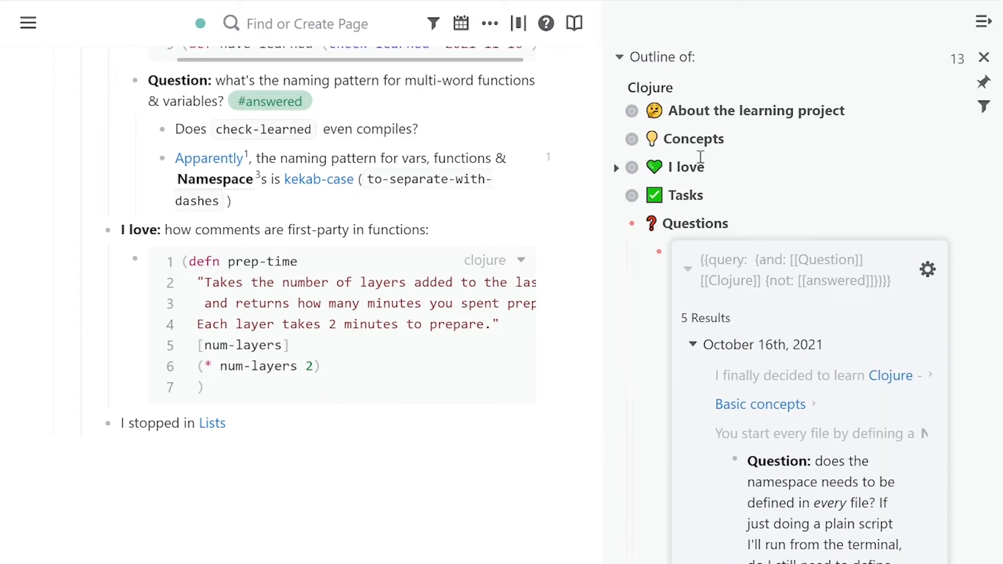
scroll(799, 212, down, 10)
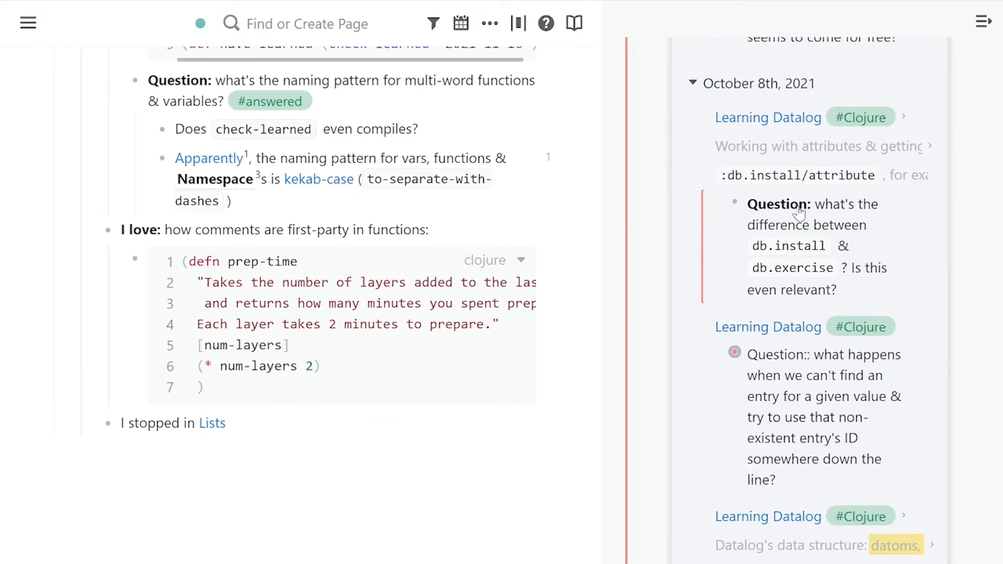
scroll(850, 409, up, 6)
scroll(702, 400, down, 7)
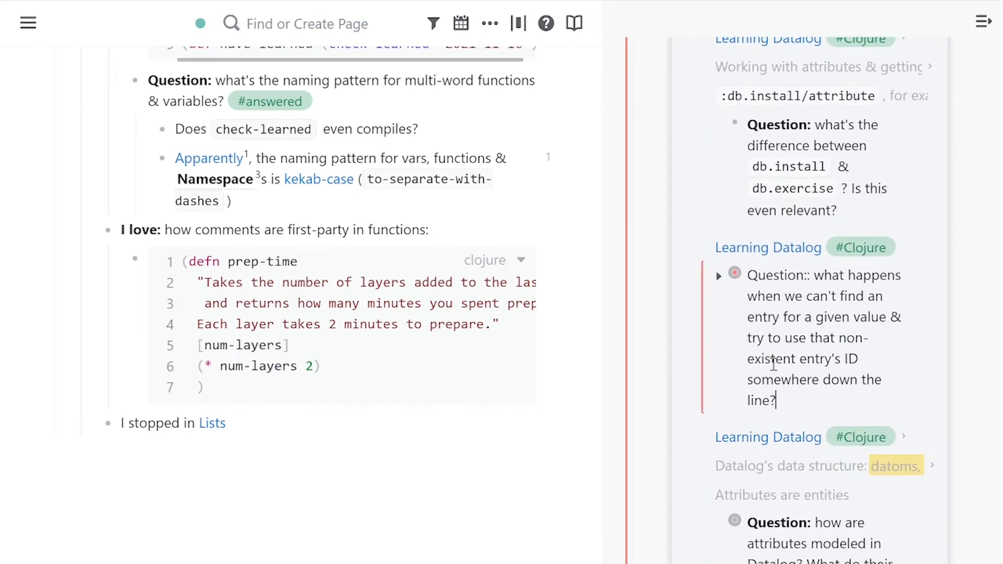
scroll(815, 387, up, 7)
scroll(815, 387, up, 6)
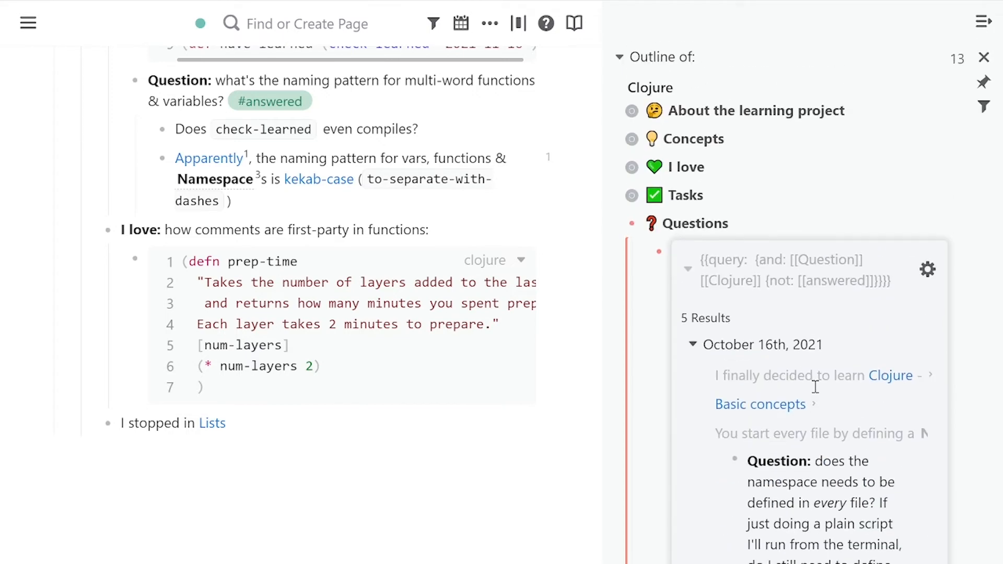
- Review Concepts with Questions collapsed, then collapse it and expand Notes to view the "Info to dive deeper" links
click(616, 139)
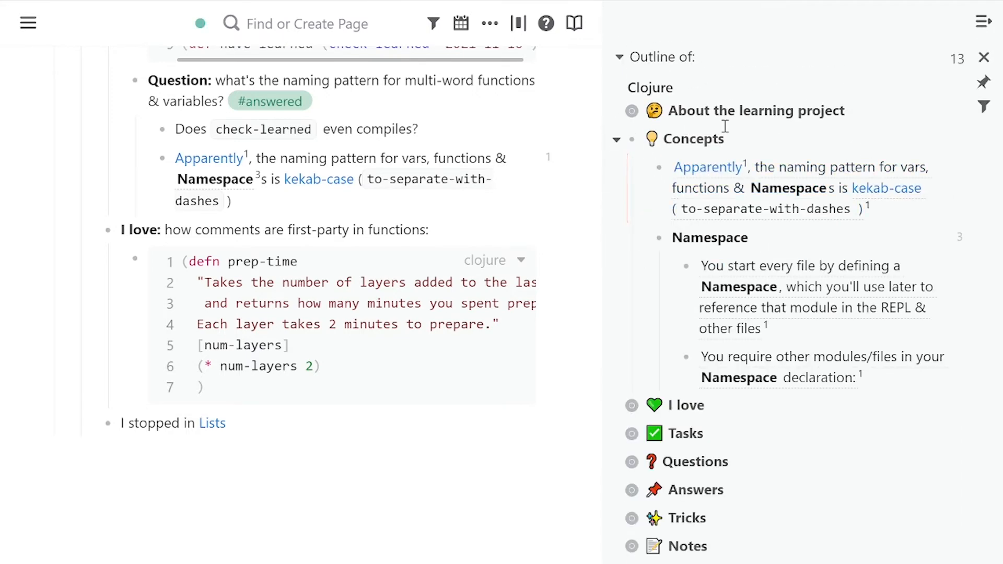
click(617, 139)
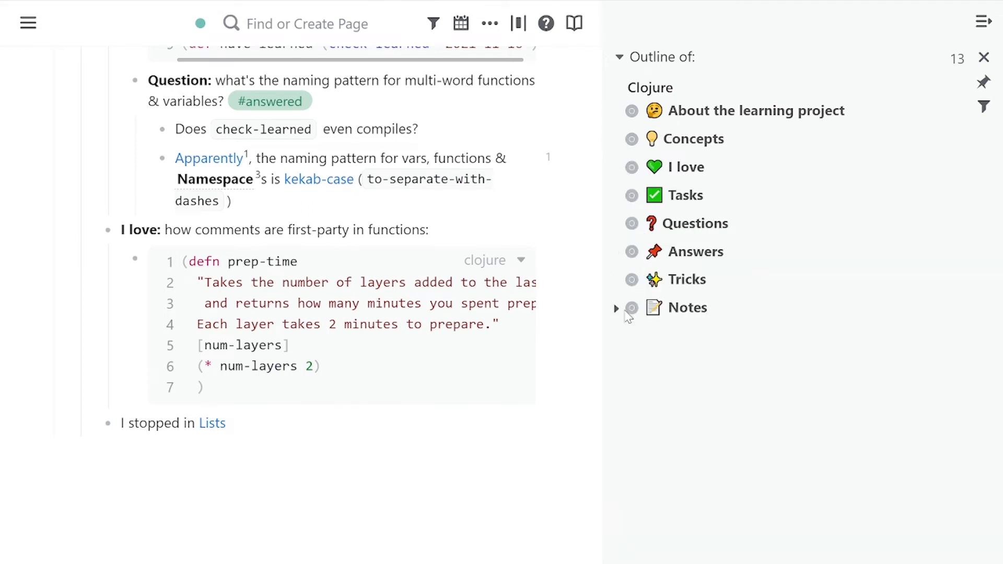
click(617, 307)
scroll(624, 280, down, 3)
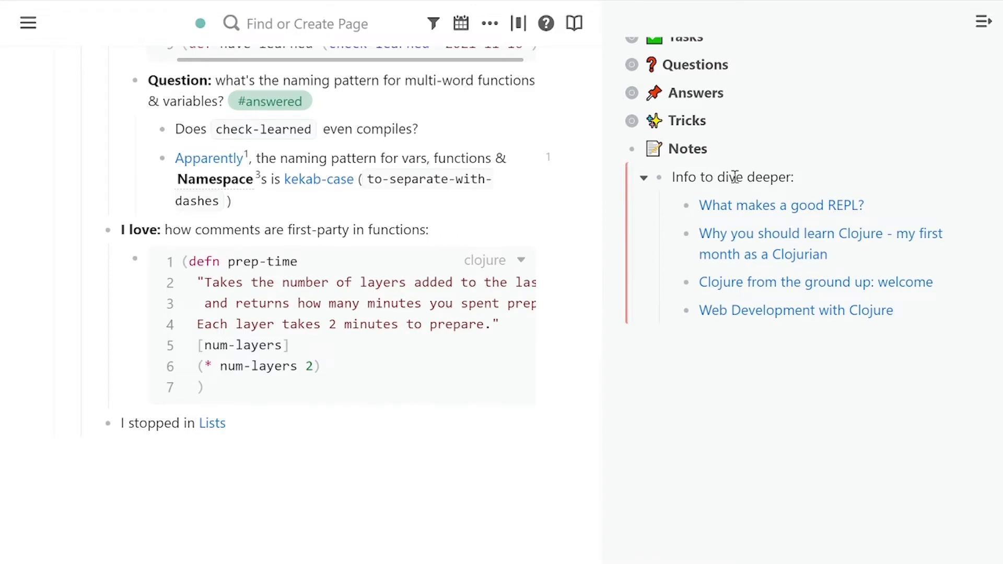
- Open the October 17th, 2021 daily note from the calendar
scroll(463, 206, up, 15)
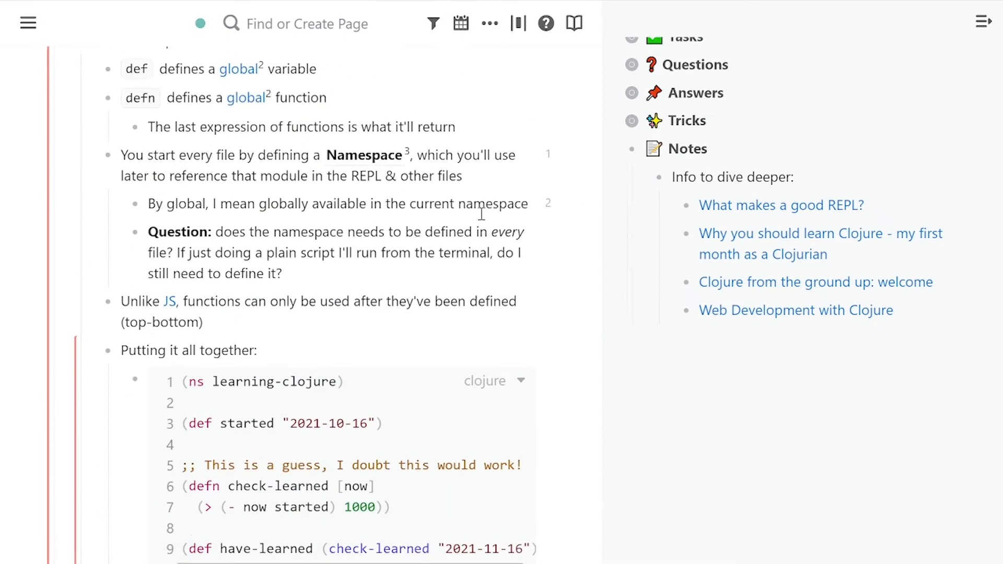
scroll(463, 206, up, 1)
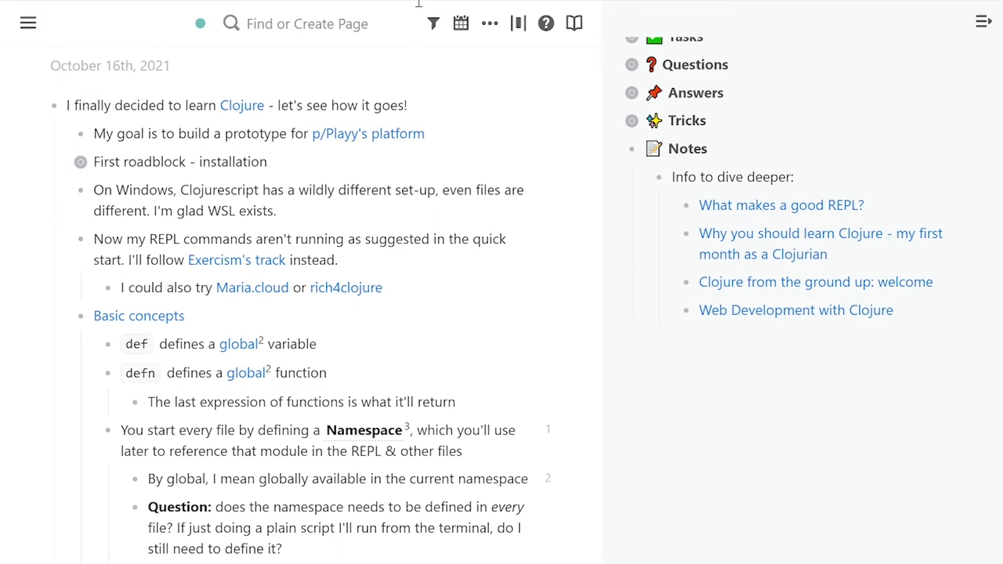
click(460, 26)
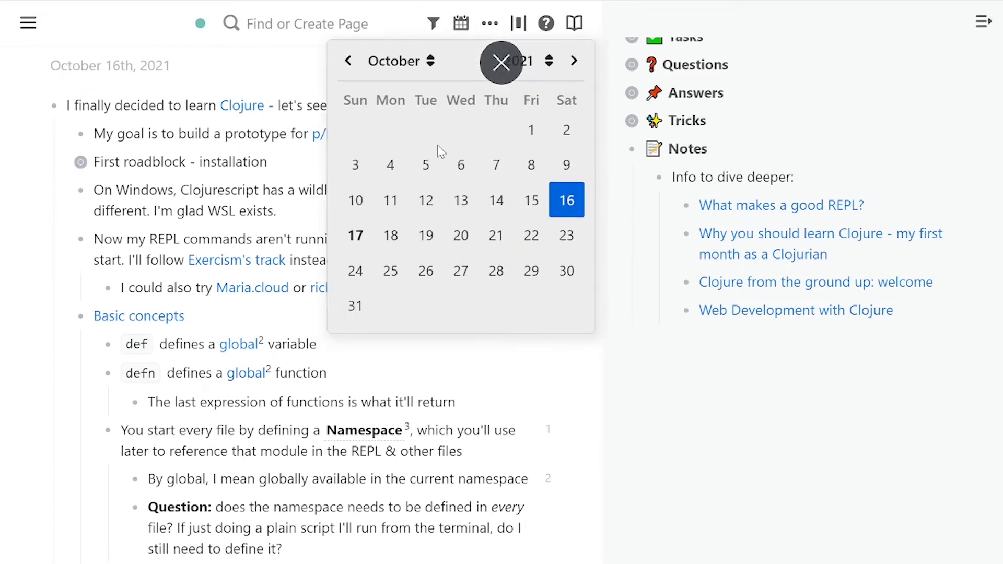
click(356, 237)
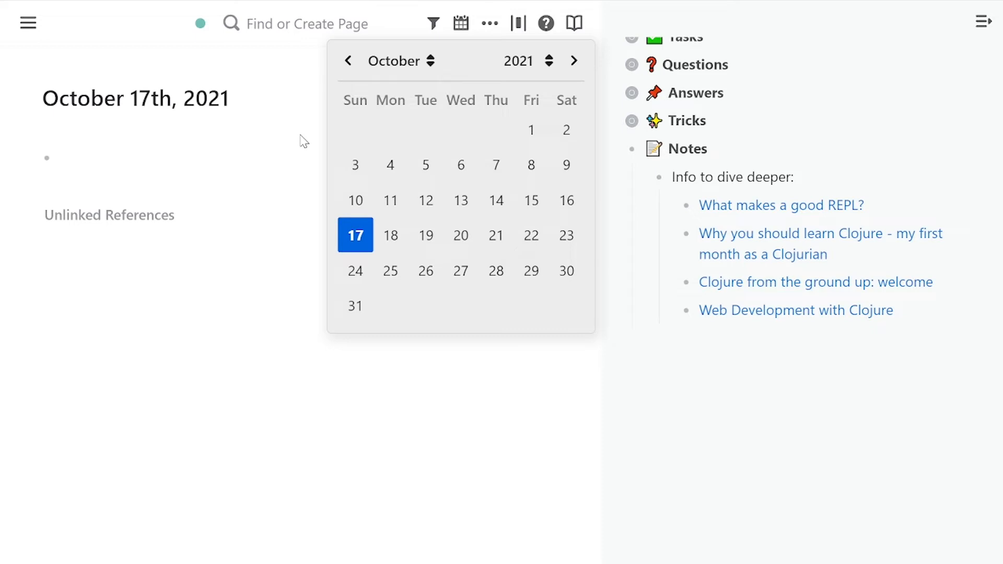
click(301, 136)
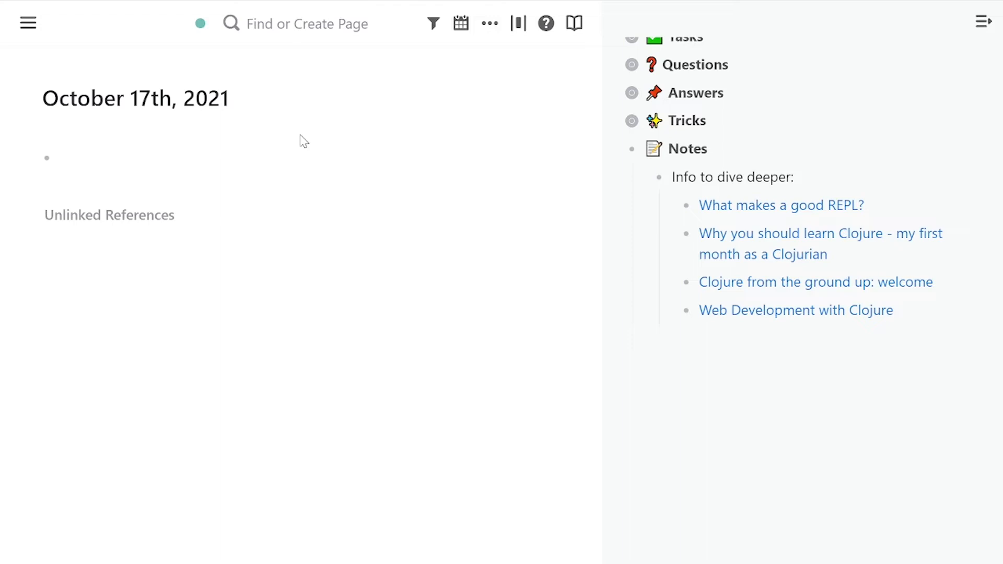
- Start an empty TODO block in the October 17th, 2021 note after checking the REPL link's source in Notes
scroll(619, 282, up, 5)
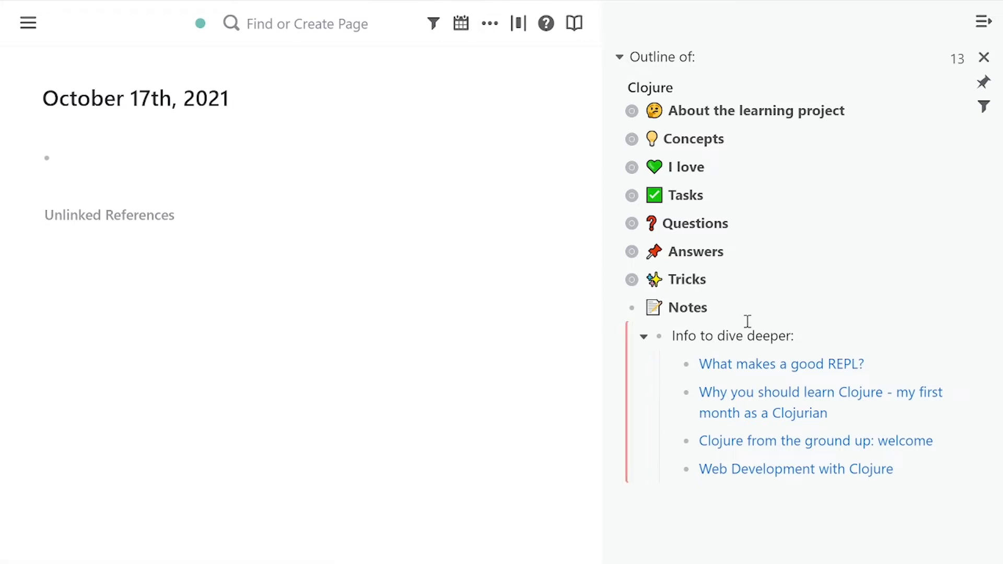
click(878, 360)
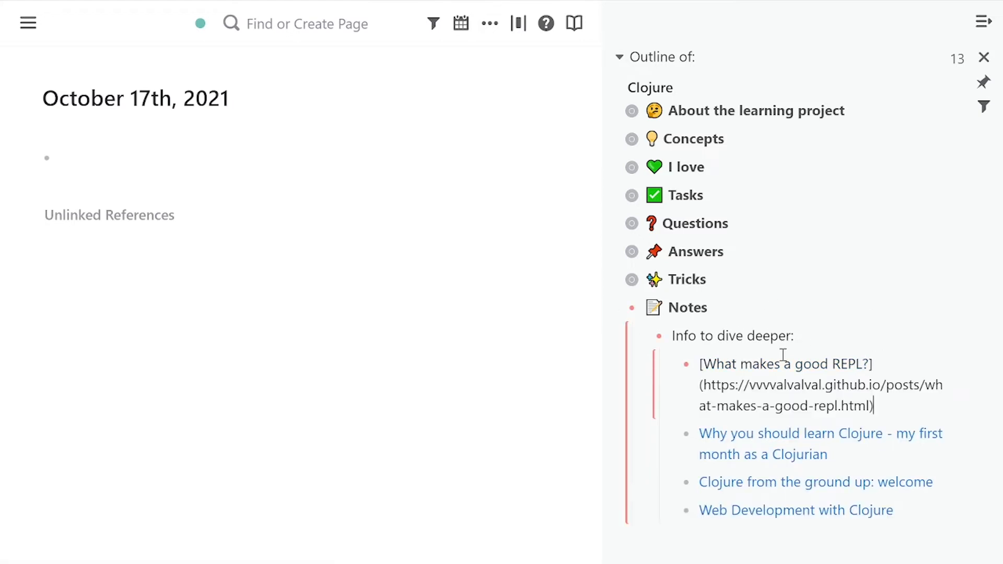
key(Escape)
click(269, 161)
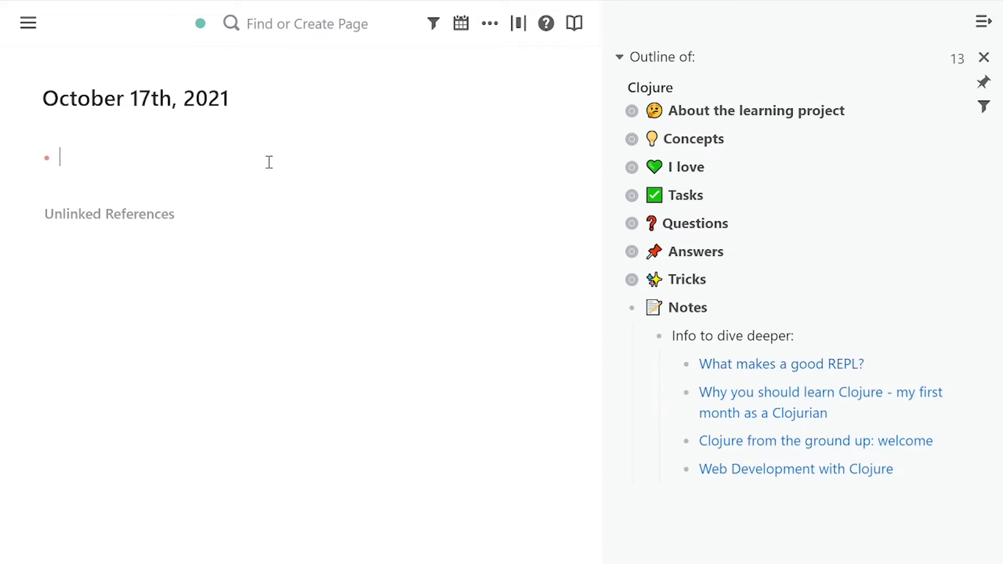
key(ctrl+Return)
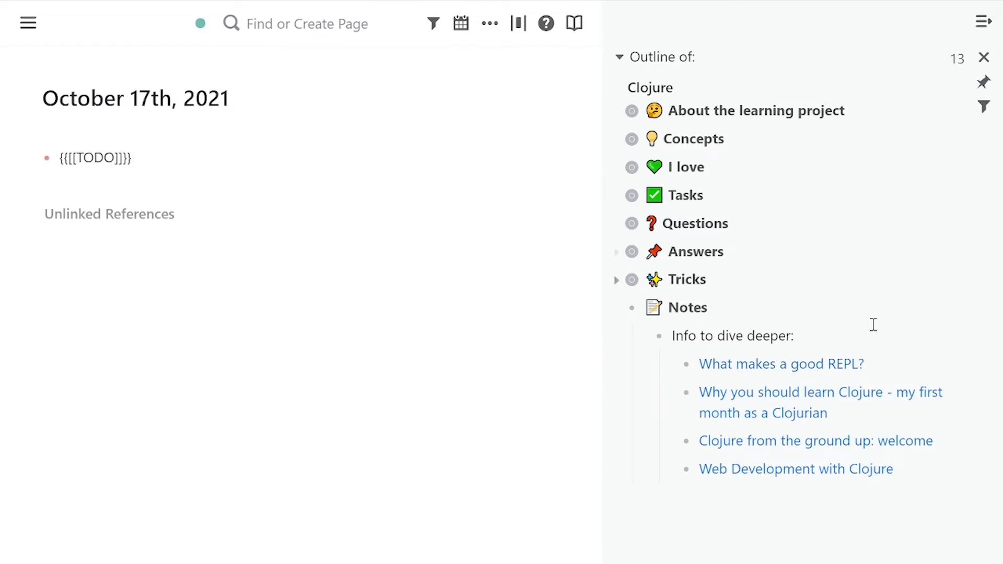
- Copy the "What makes a good REPL?" link from Notes into the October 17th TODO block and tag it #Clojure
click(902, 366)
key(ctrl+a)
key(ctrl+c)
click(110, 157)
key(ctrl+v)
text(#Clo)
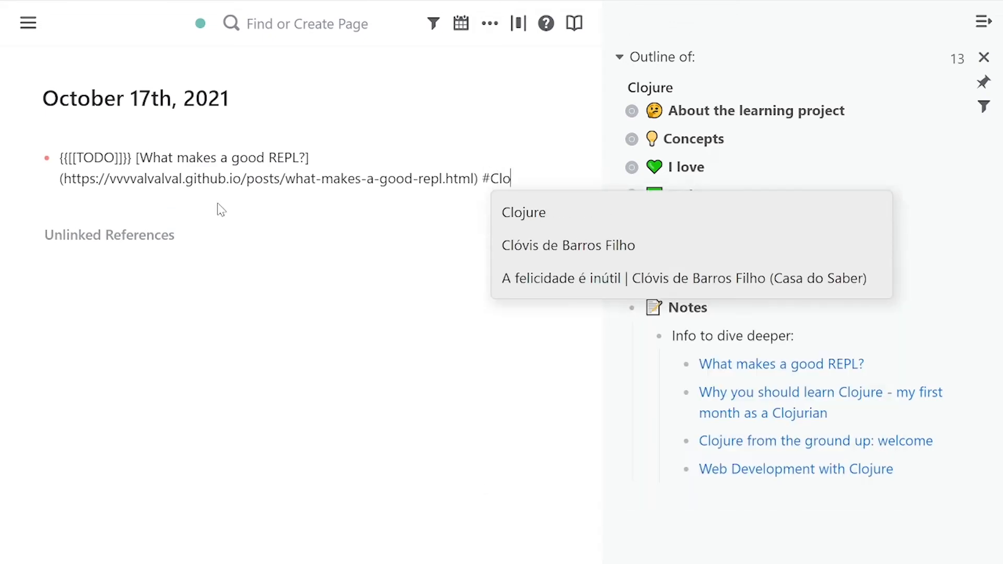
key(Return)
key(Escape)
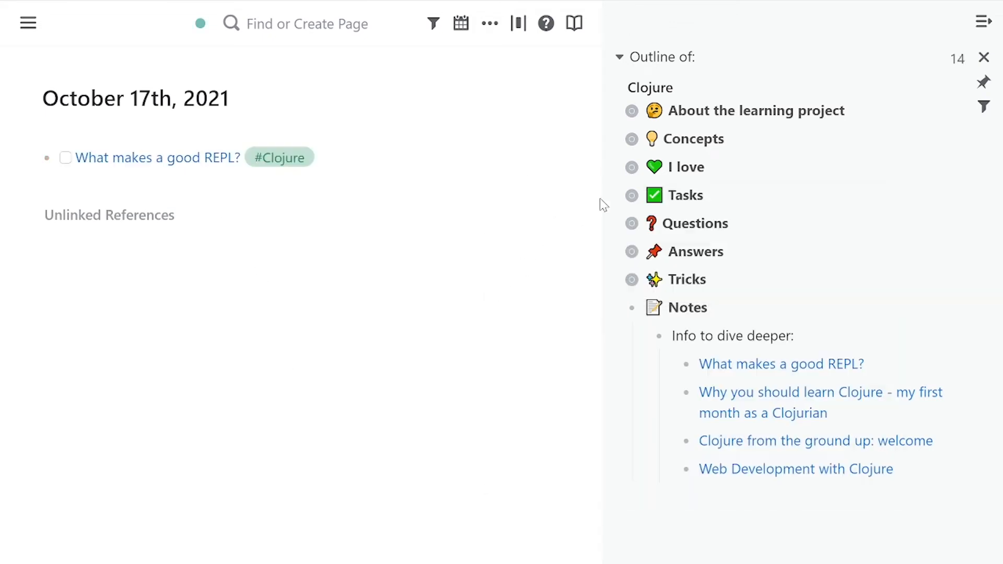
- Check the REPL to-do in the Tasks query of the Clojure outline and collapse Tasks
click(616, 197)
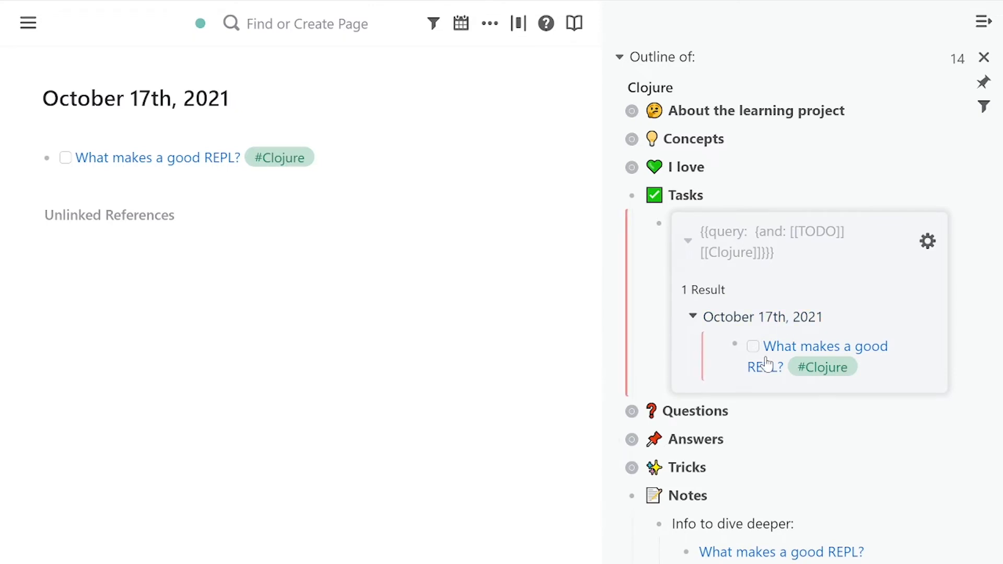
click(617, 196)
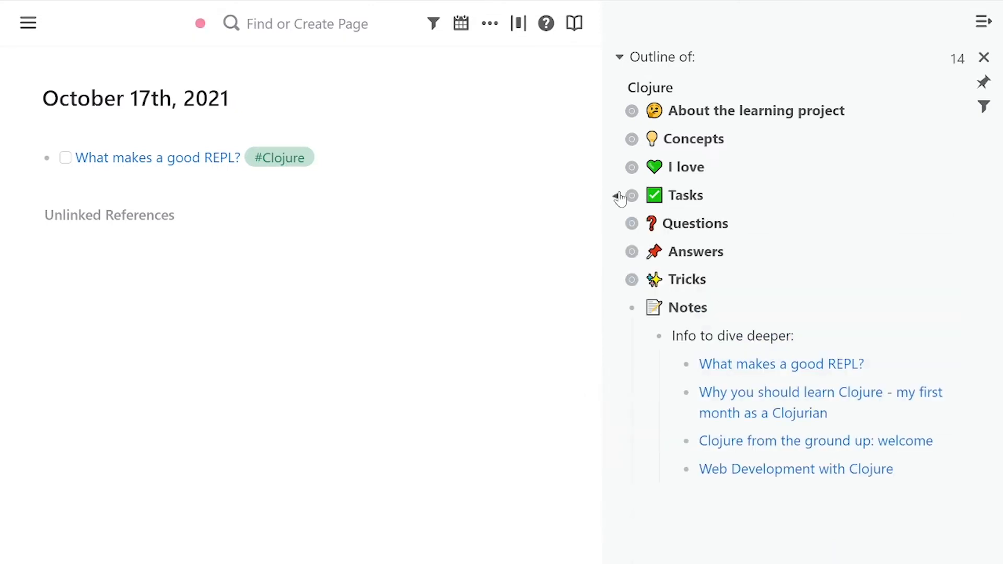
- Delete the "What makes a good REPL?" to-do from the October 17th, 2021 note
click(432, 168)
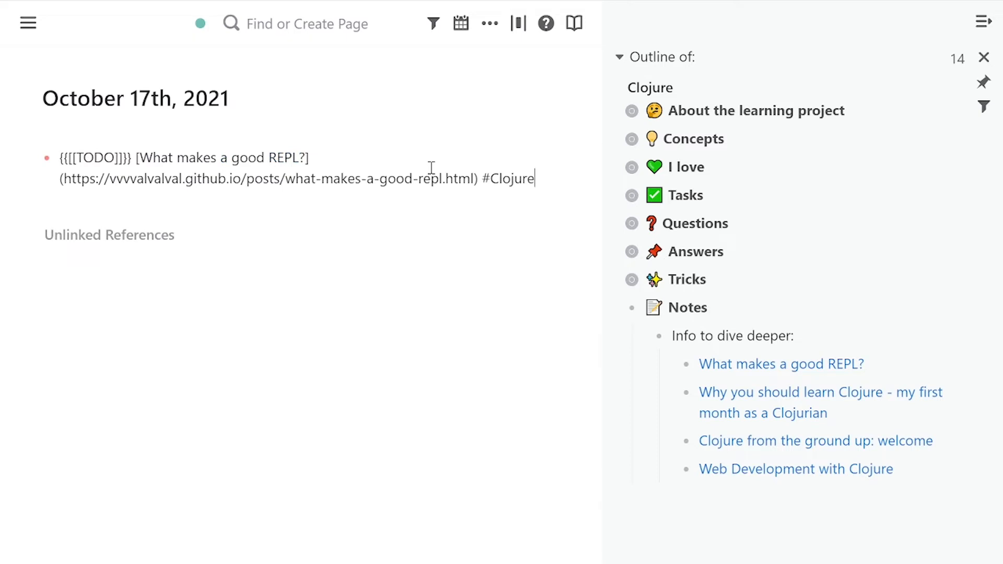
key(Escape)
key(BackSpace)
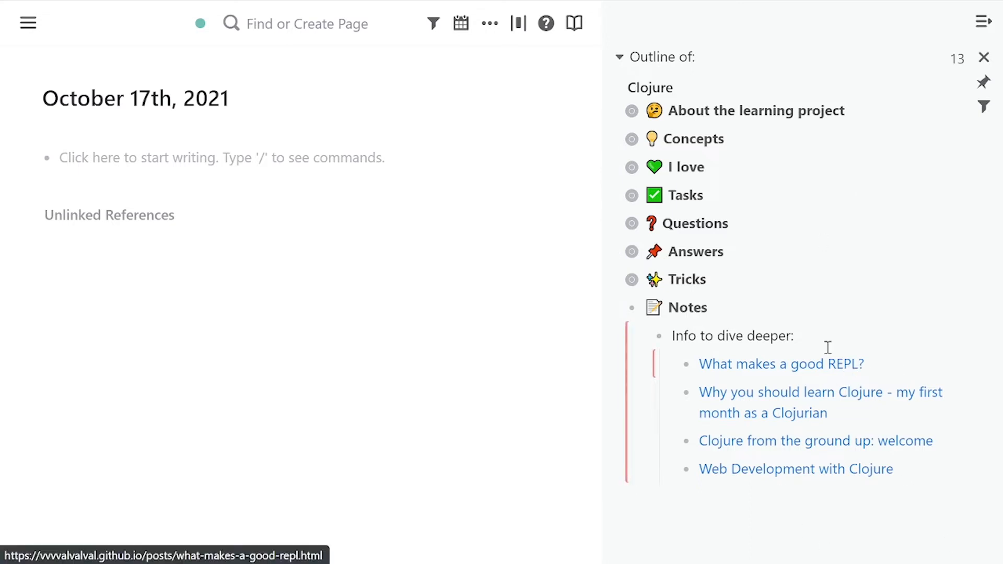
- Add a "Thinking through architecture" block as the first item under Notes in the Clojure outline
click(783, 312)
key(Return)
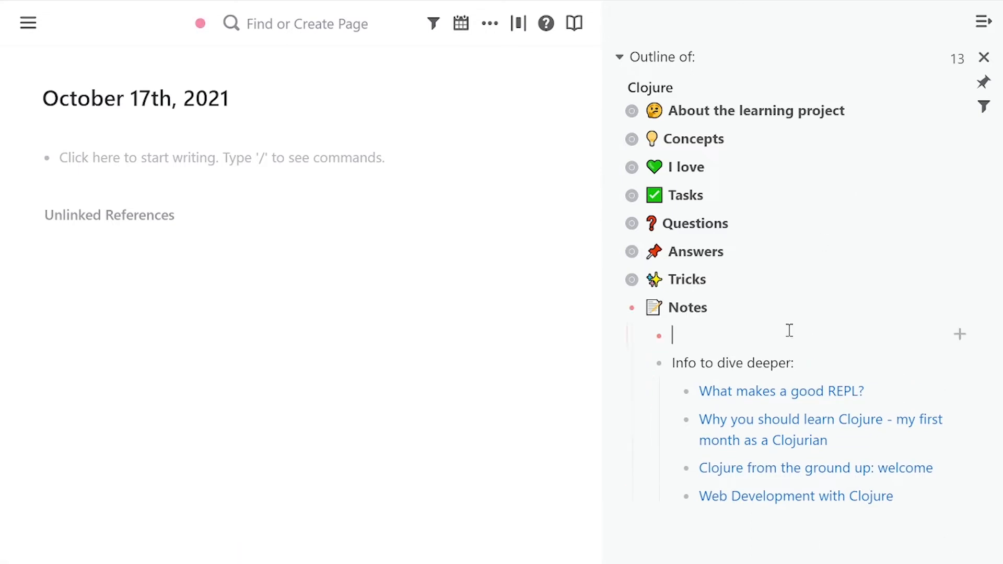
key(ctrl+Return)
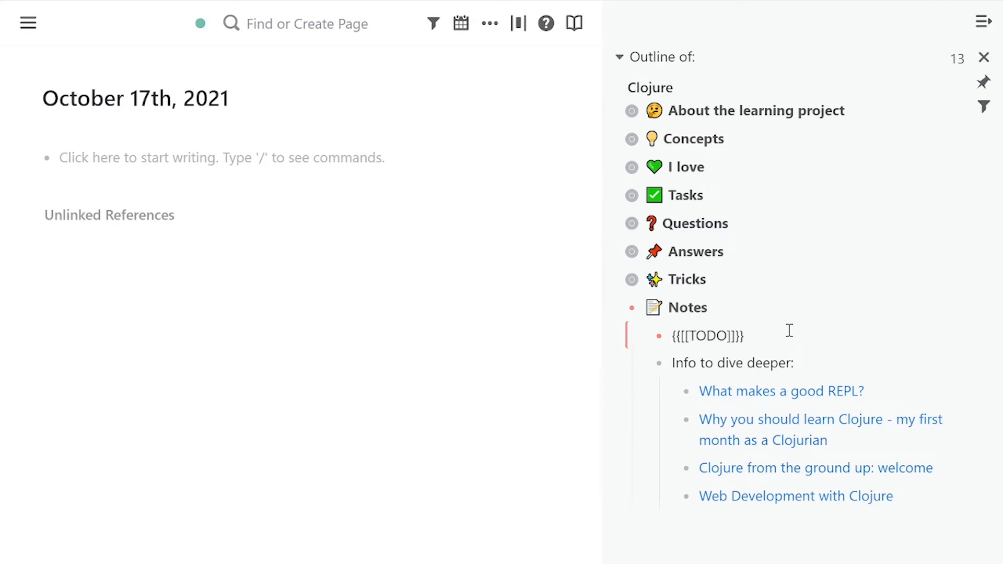
key(BackSpace)
key(BackSpace)
key(BackSpace)
key(BackSpace)
key(shift+Home)
text(Think)
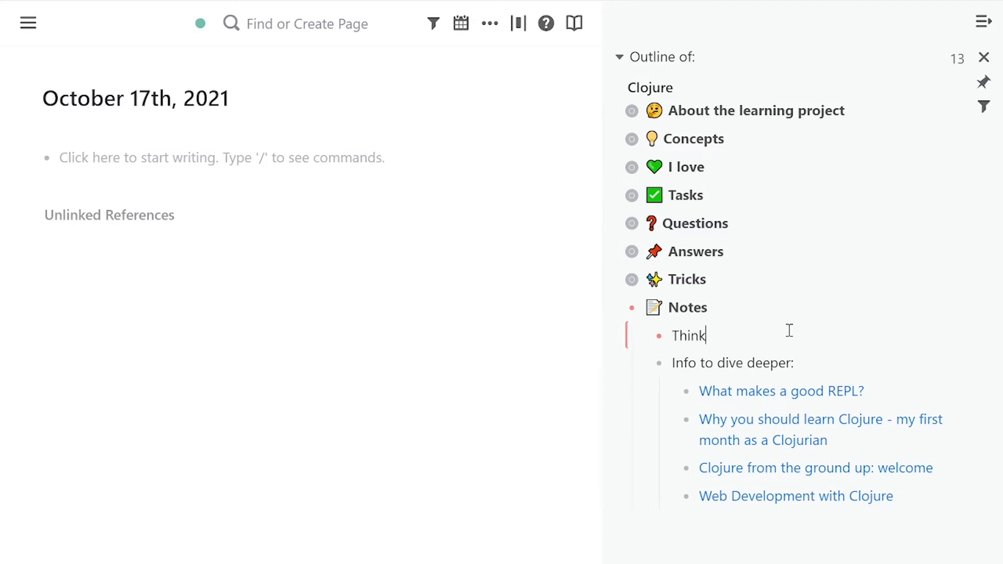
text(ing through architec)
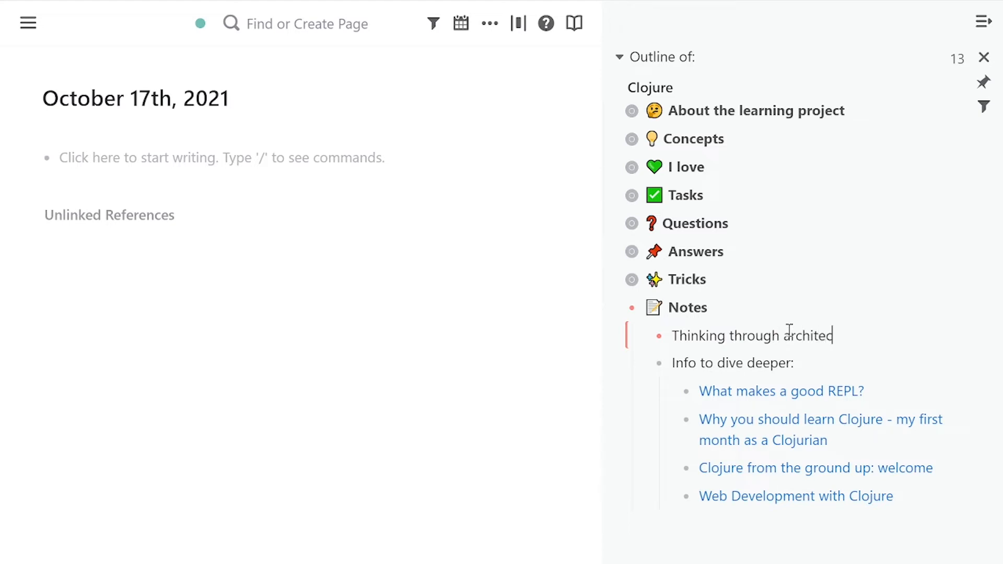
text(ture)
- Nest the to-do "Set up a Gitpod environment with lein" under "Thinking through architecture"
key(Return)
key(Tab)
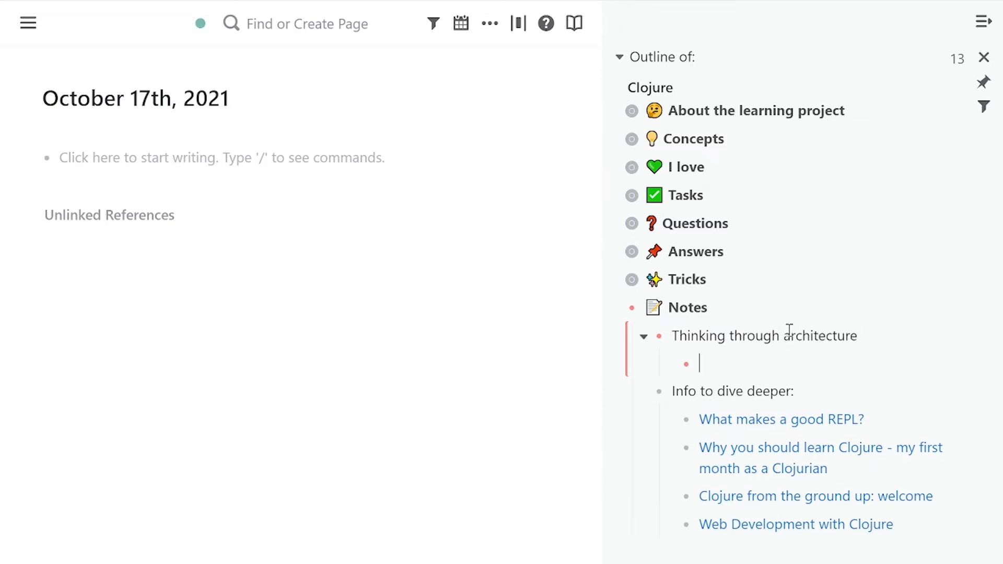
key(ctrl+Return)
text(Sett)
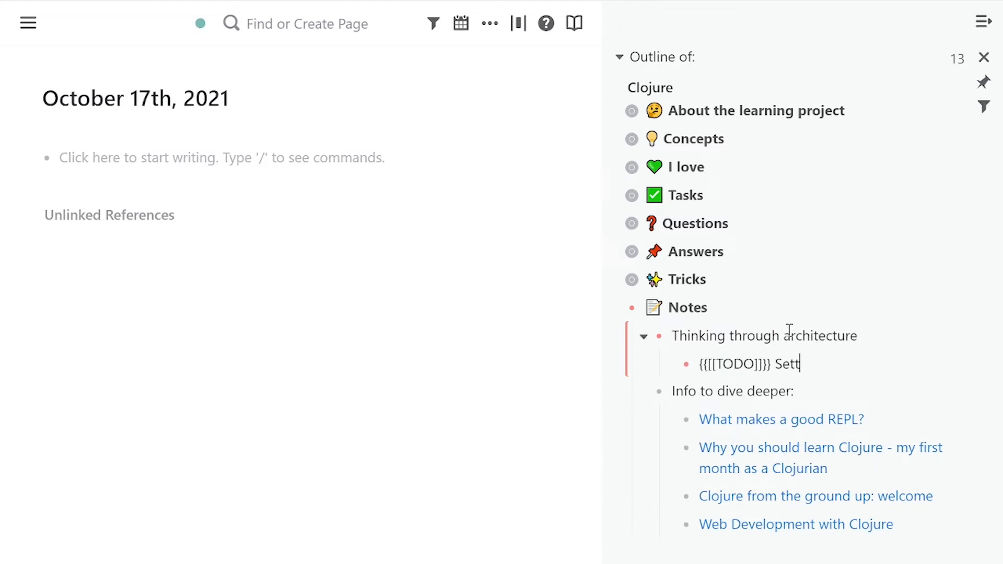
key(BackSpace)
text(up a Gitpod)
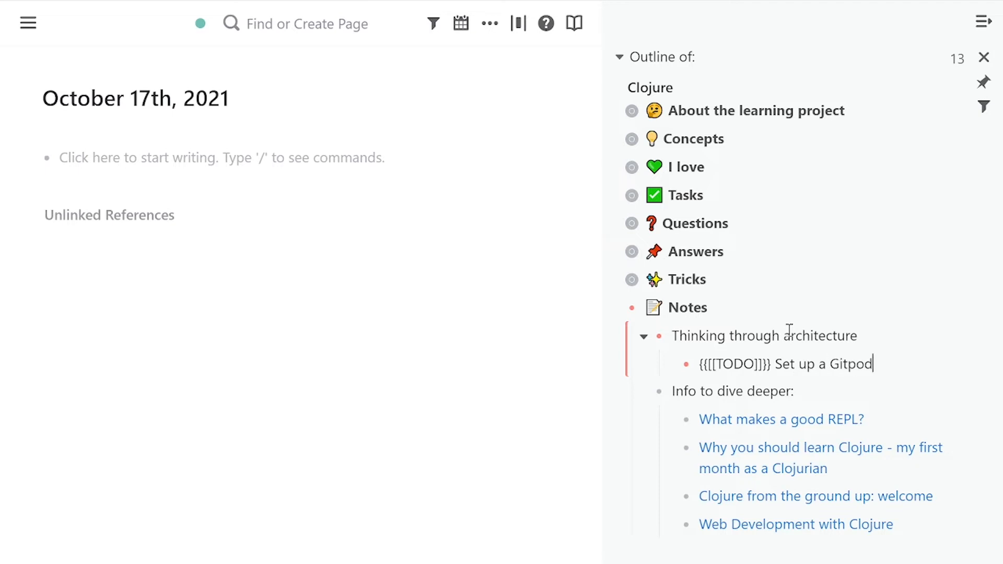
text( environment with )
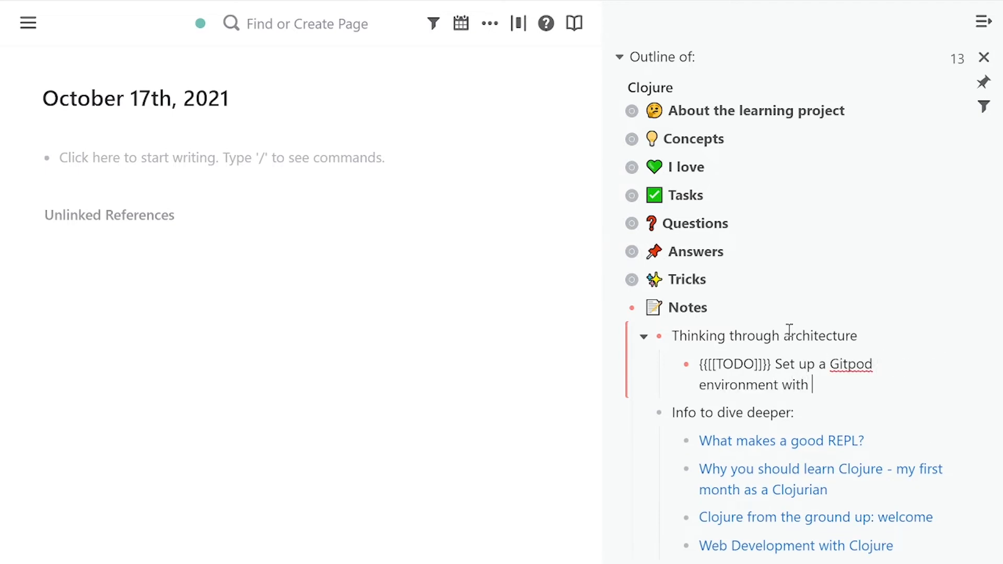
text(Lein)
key(ctrl+Left)
key(Delete)
text(l)
key(ctrl+Right)
key(ctrl+shift+Left)
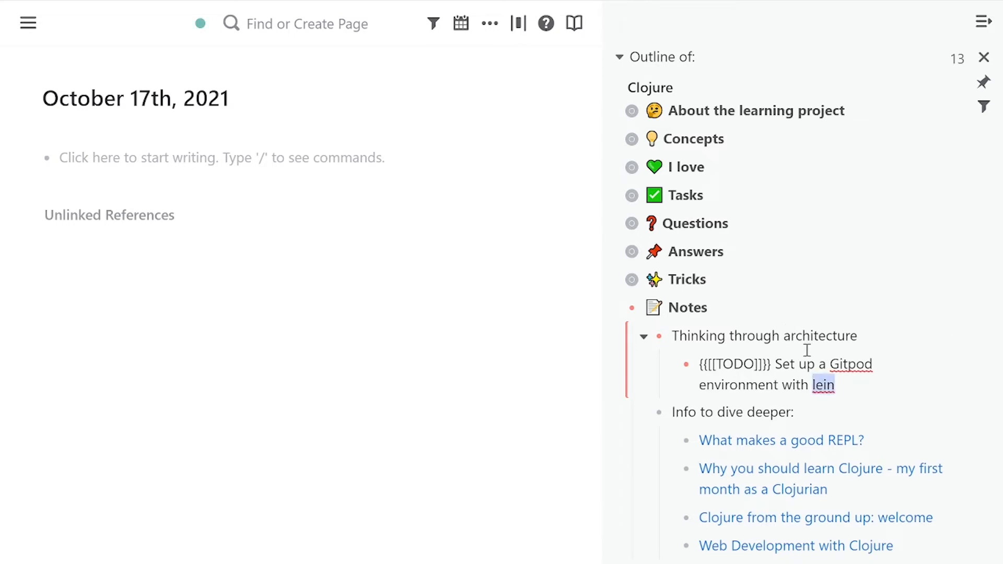
click(782, 385)
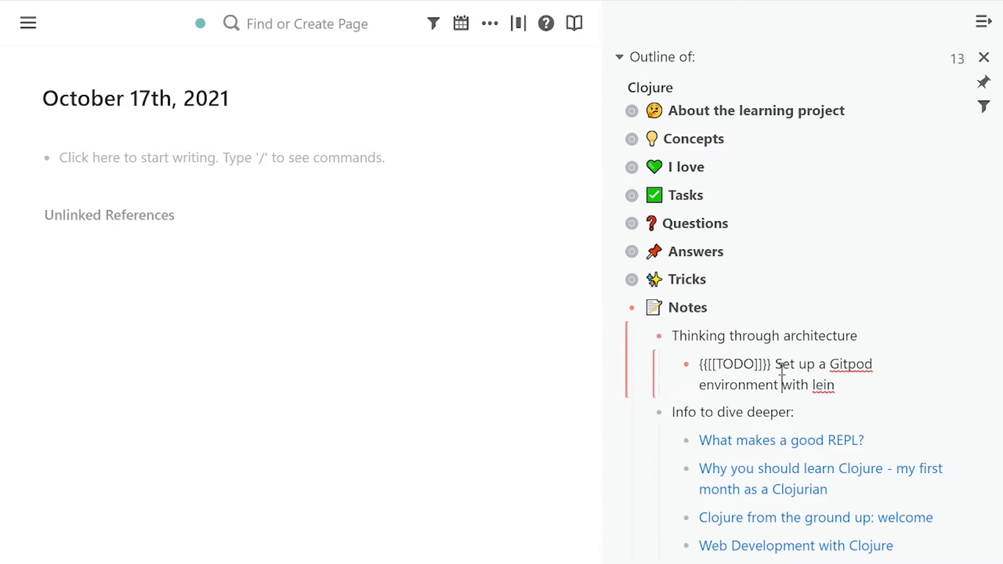
- Check the Tasks section of the Clojure outline and close the outline, leaving only the October 17th, 2021 note
click(616, 196)
click(616, 197)
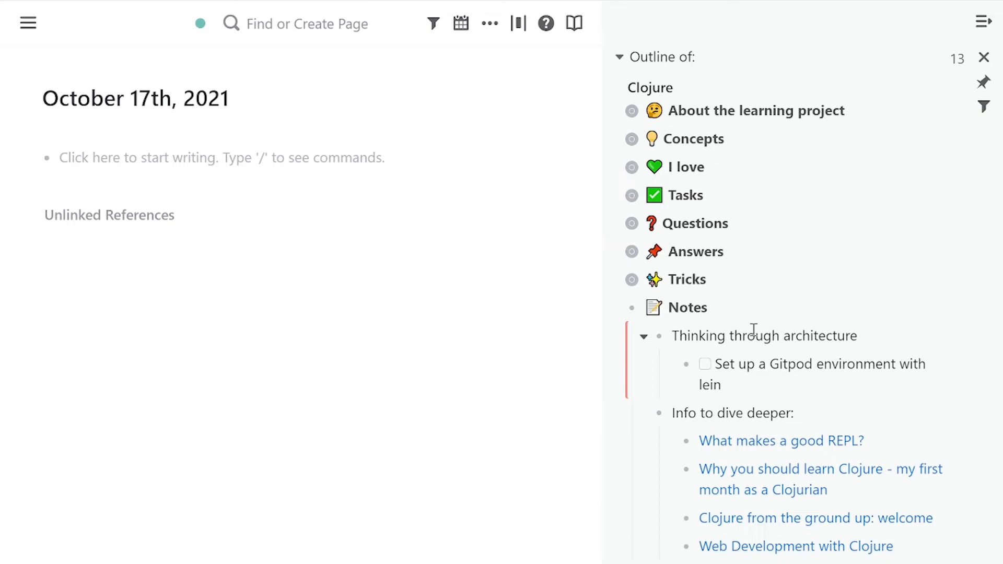
key(t)
key(r)
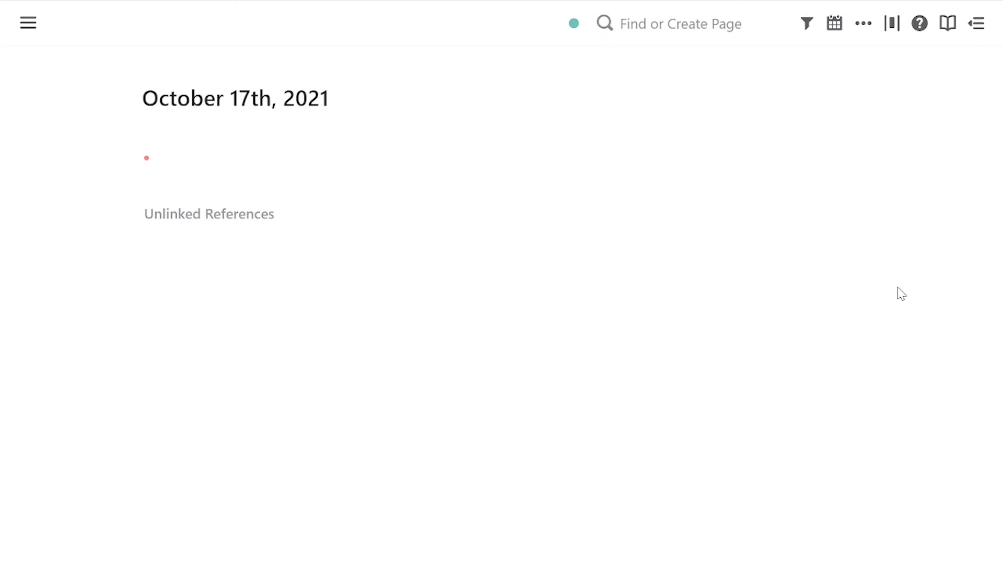
- Switch to Firefox, copy the address of the Exercism Lists in Clojure page, and return to Roam
key(alt+Tab)
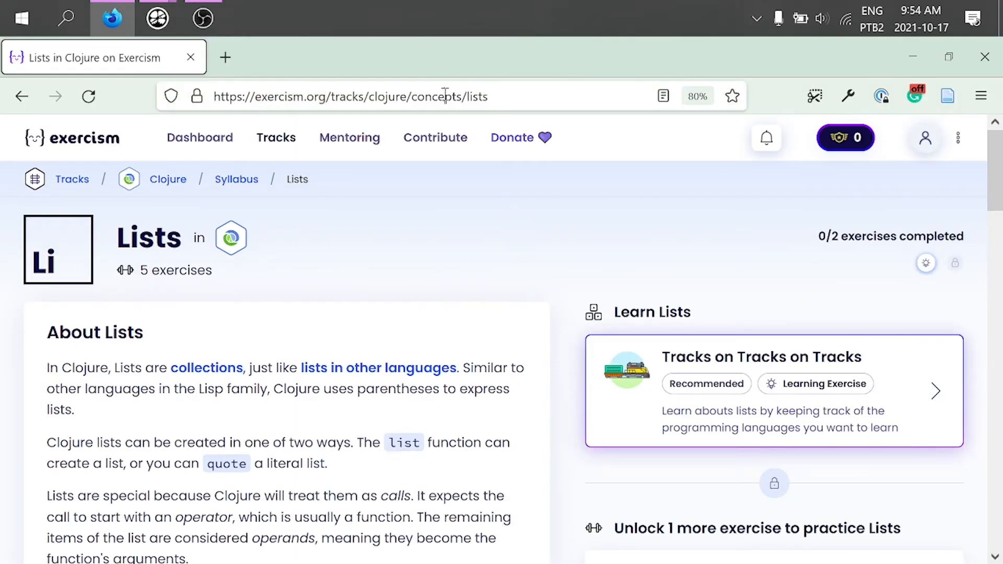
click(445, 95)
key(ctrl+c)
click(418, 261)
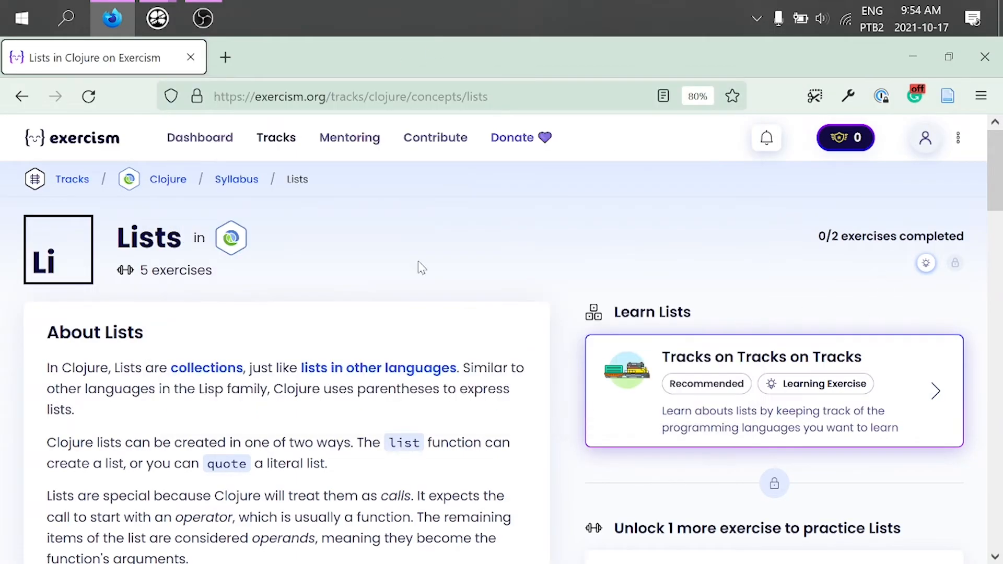
key(alt+Tab)
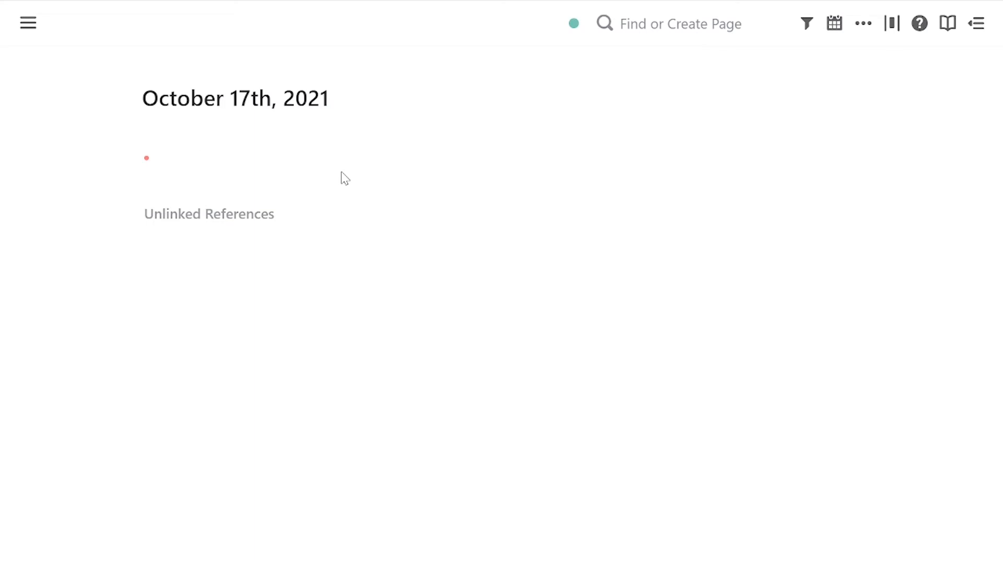
key(ctrl+v)
key(ctrl+z)
key(ctrl+z)
text(Clojure lists ([E)
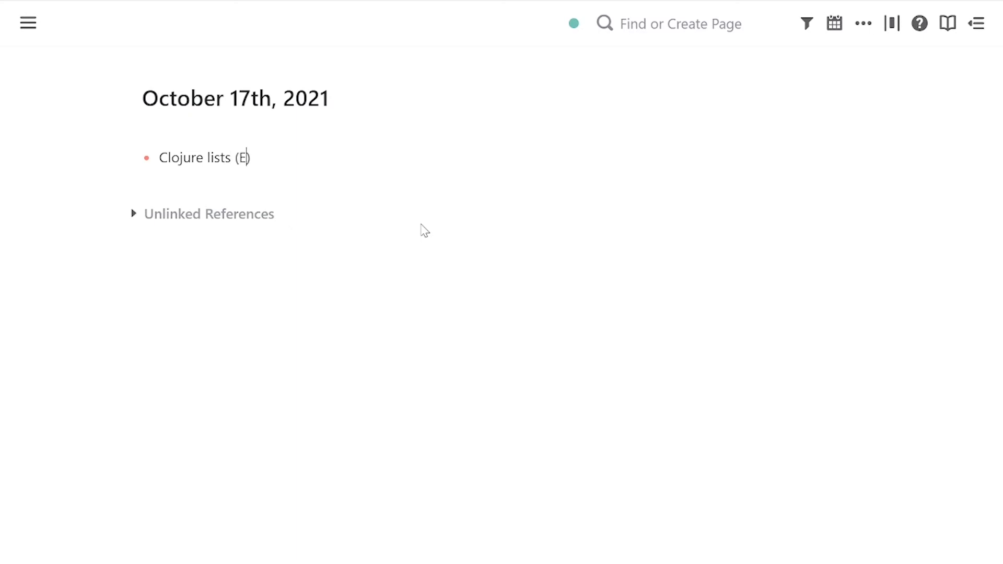
text(xercism less)
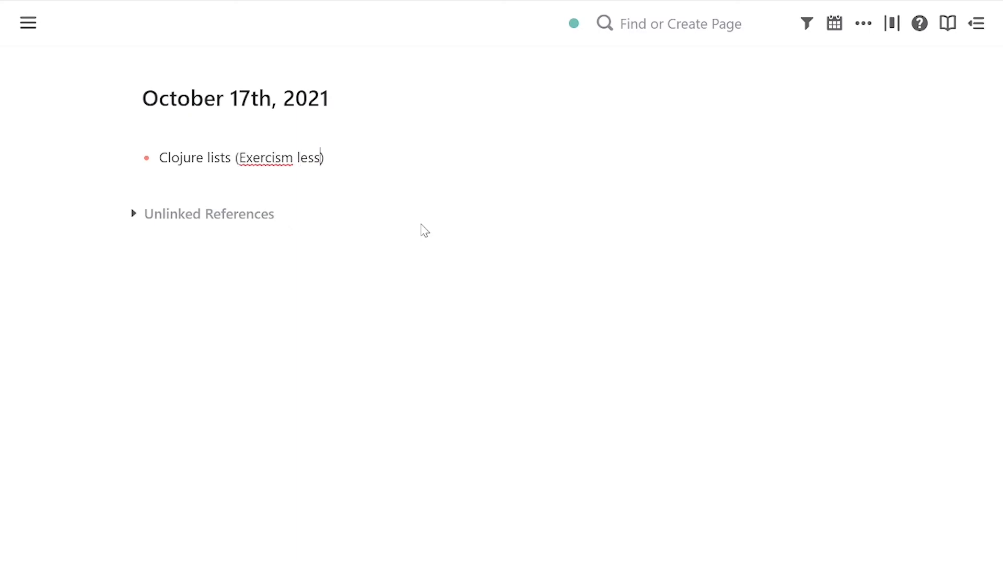
text(on)
key(ctrl+shift+Left)
key(ctrl+shift+Left)
key(ctrl+v)
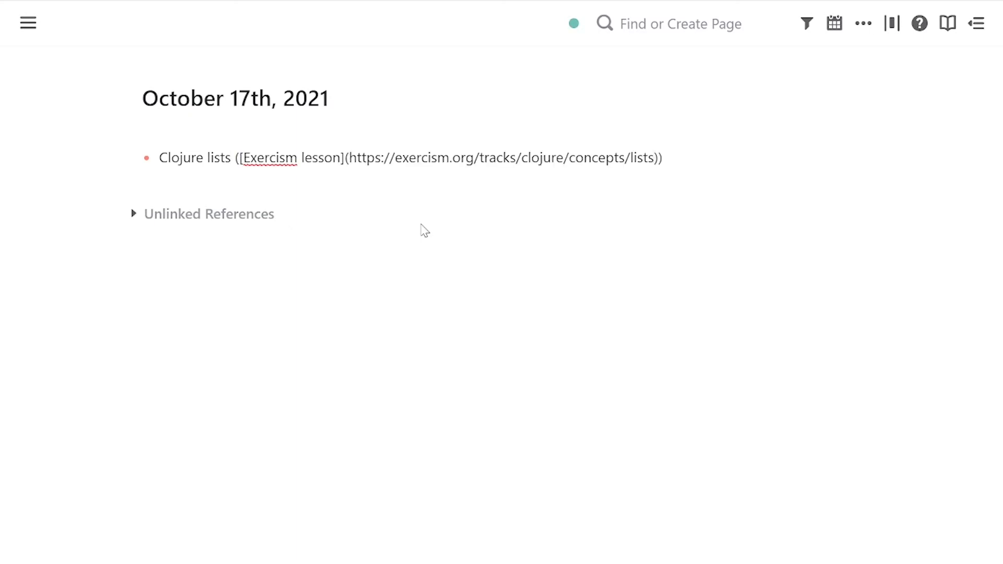
- Turn the word "Clojure" in the lists entry into a [[Clojure]] page reference
key(Home)
key(ctrl+shift+Right)
key(shift+Left)
text([[)
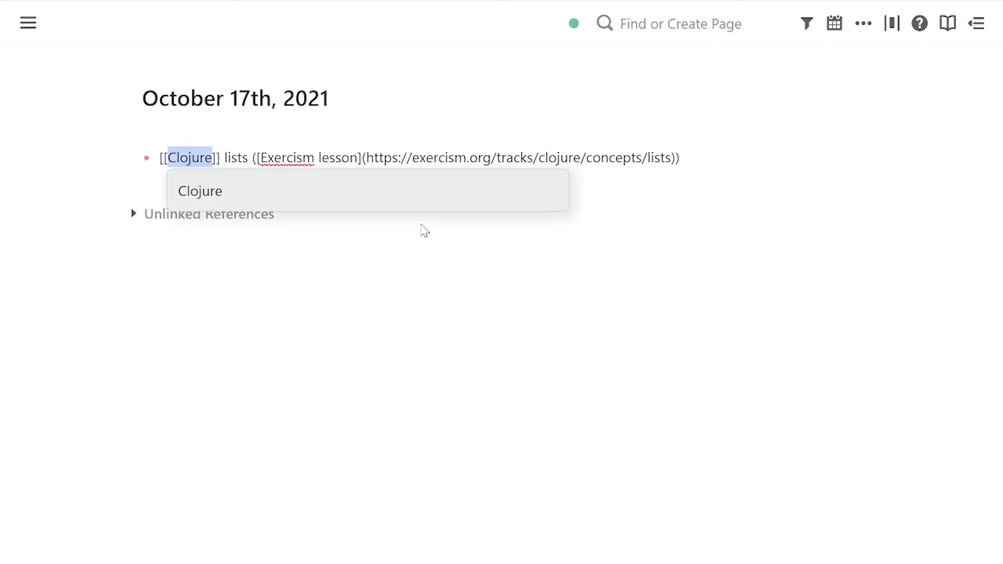
click(434, 329)
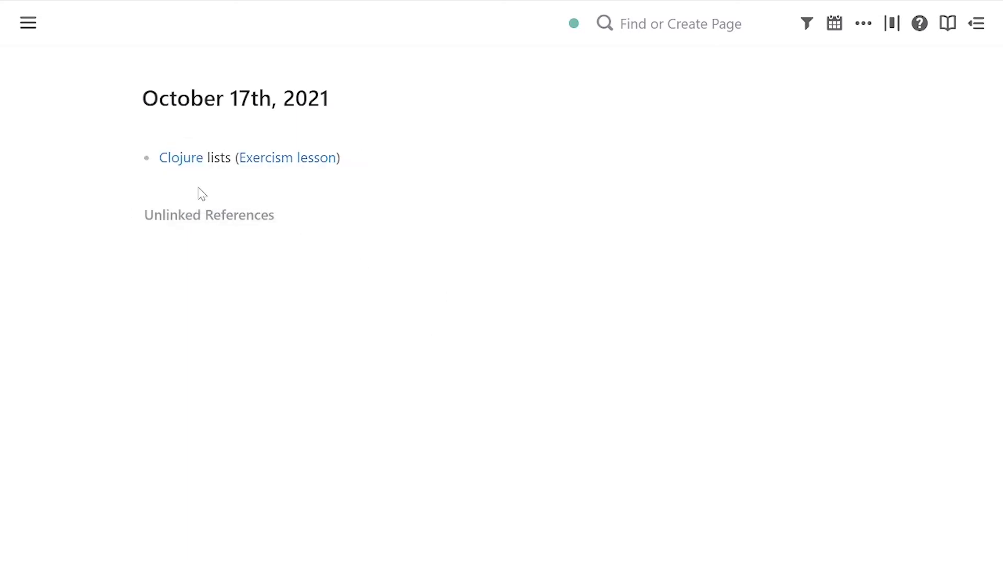
- Nest the block "Question:: How do lists work?" under the Clojure lists entry
click(219, 151)
key(End)
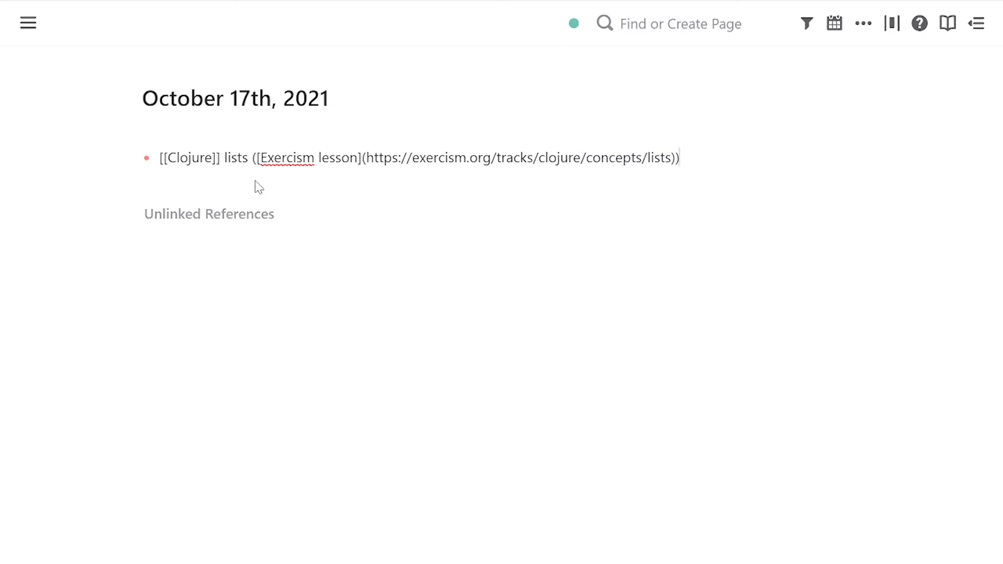
key(Return)
key(Tab)
text(Question:)
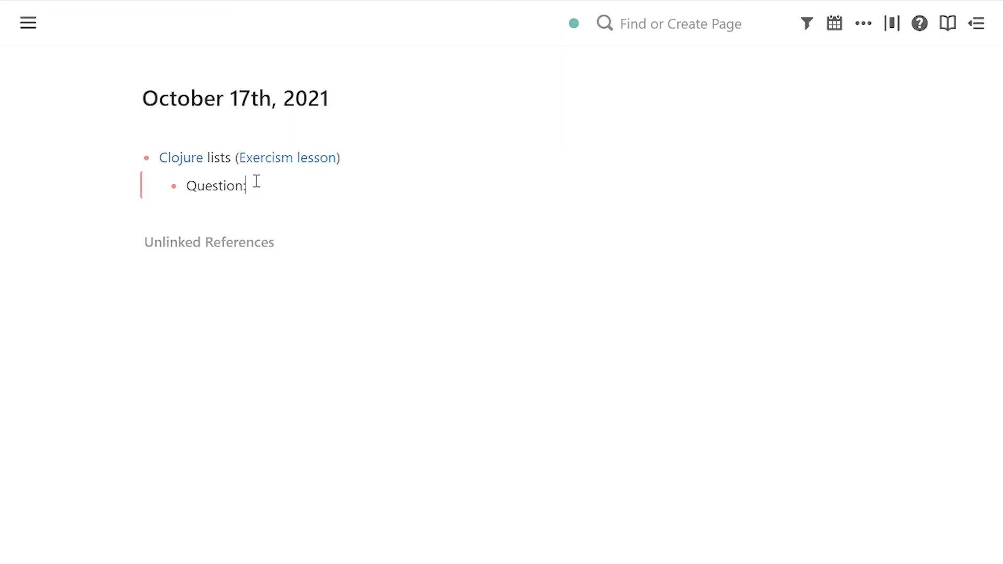
text(: How do lists work?)
key(Escape)
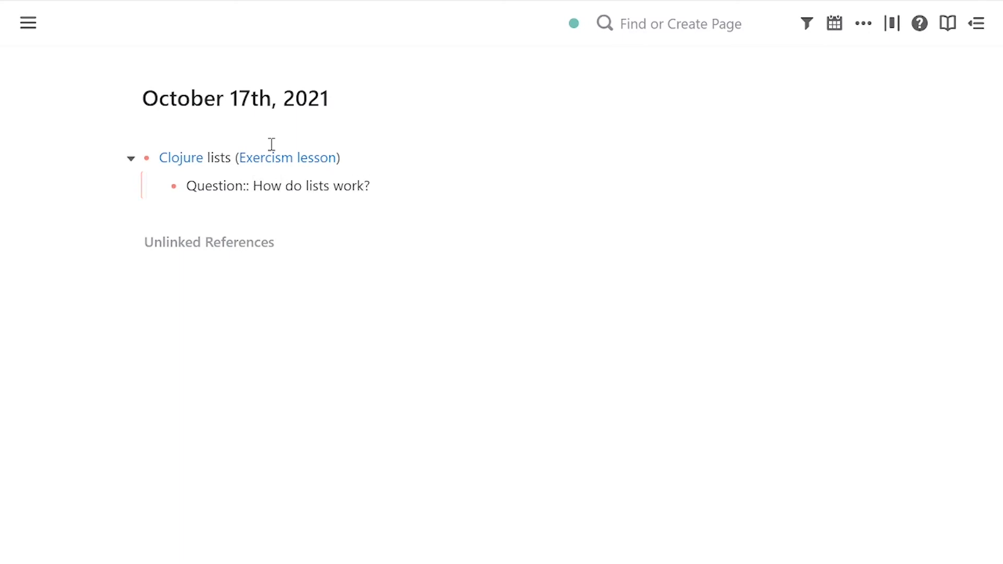
- Open the Clojure page beside the note and expand its Questions query to check for the new question
shift+click(169, 162)
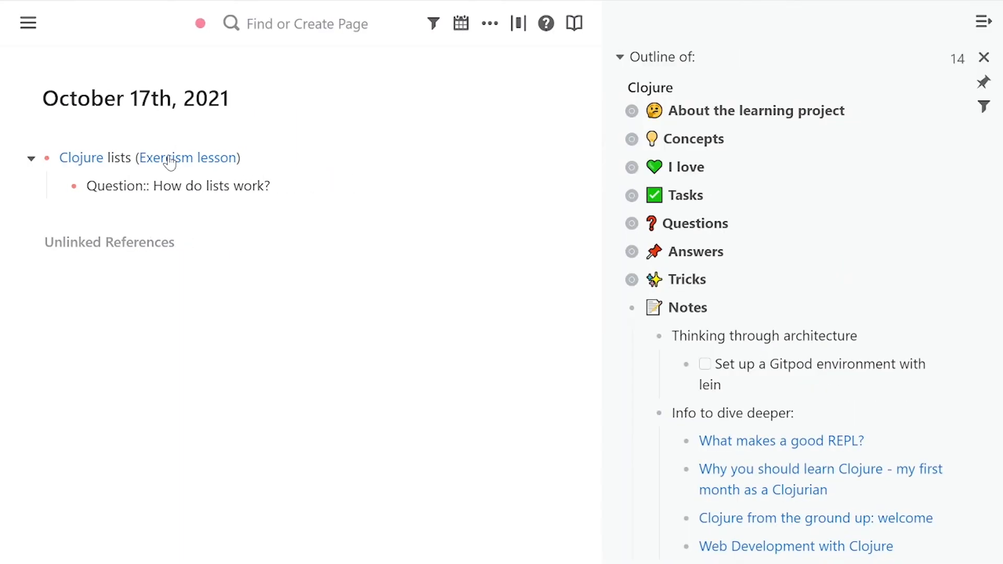
click(617, 224)
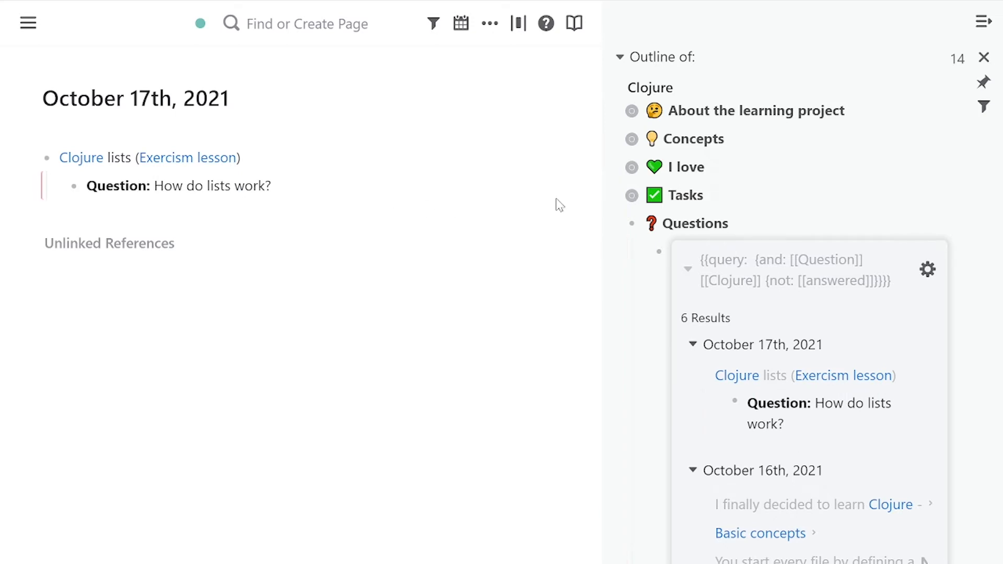
- Delete the nested "How do lists work?" question and start an empty block under the Clojure lists entry
click(421, 182)
key(Escape)
key(BackSpace)
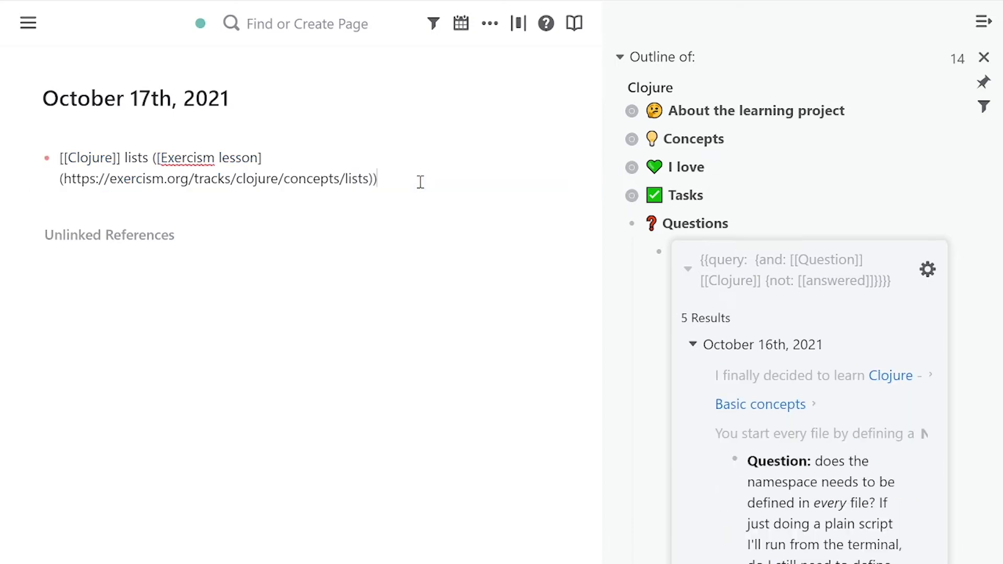
key(Return)
- Read the Exercism Lists lesson in Firefox and note "Okay, I didn't get most of it" under the Clojure lists entry
key(alt+Tab)
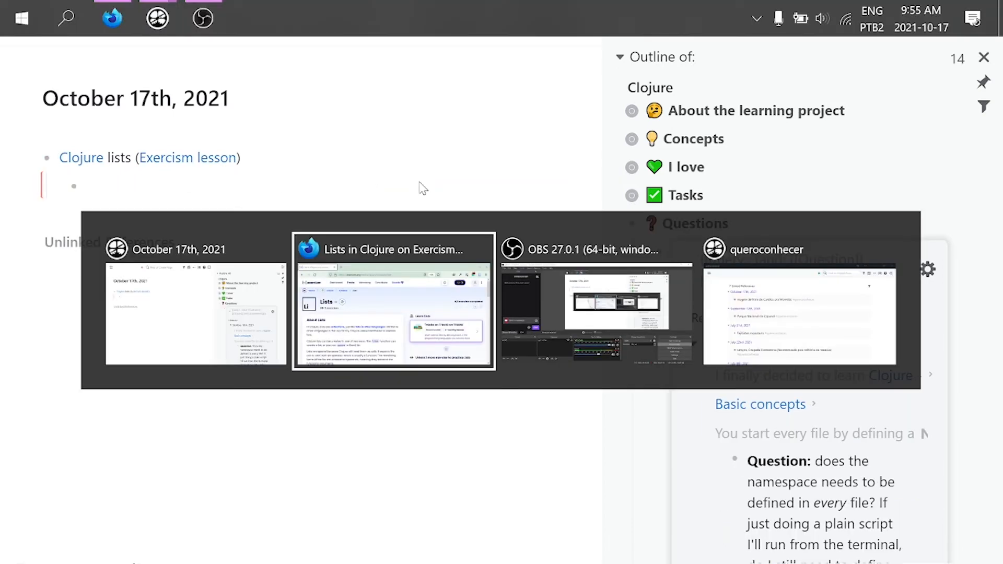
scroll(405, 278, down, 2)
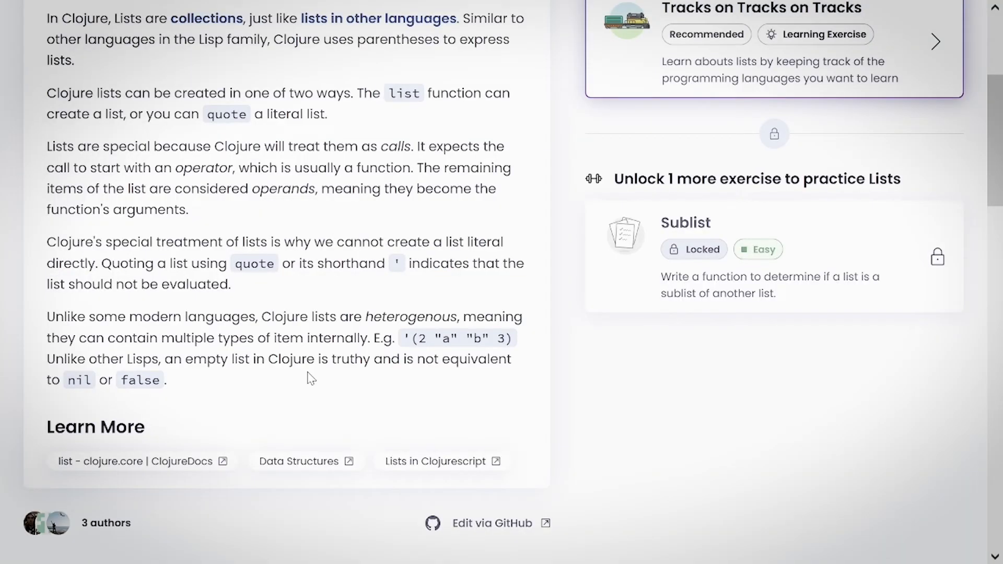
scroll(295, 371, down, 2)
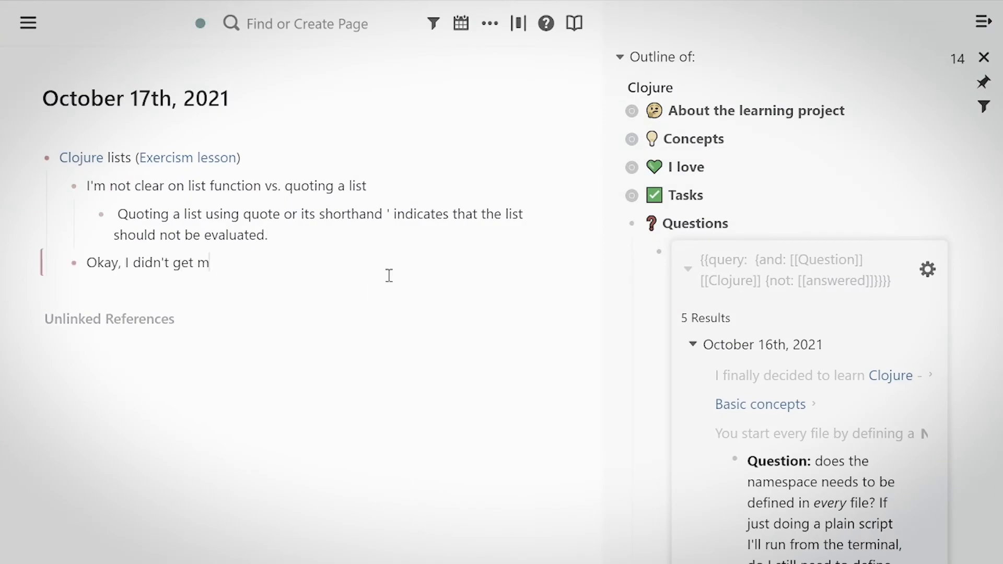
text(ost of it)
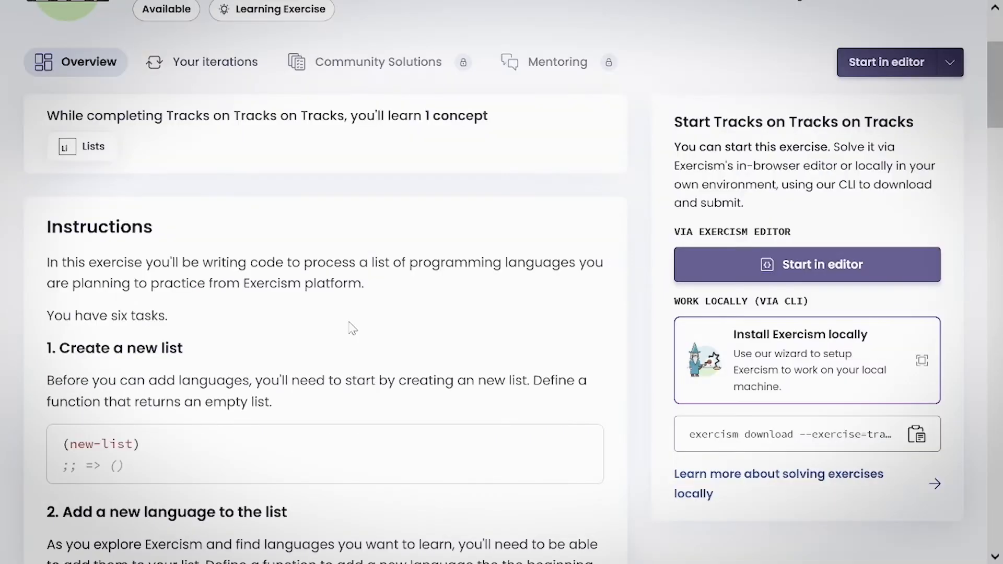
- Look through the instructions and tasks of the Tracks on Tracks on Tracks exercise on Exercism
scroll(328, 329, down, 3)
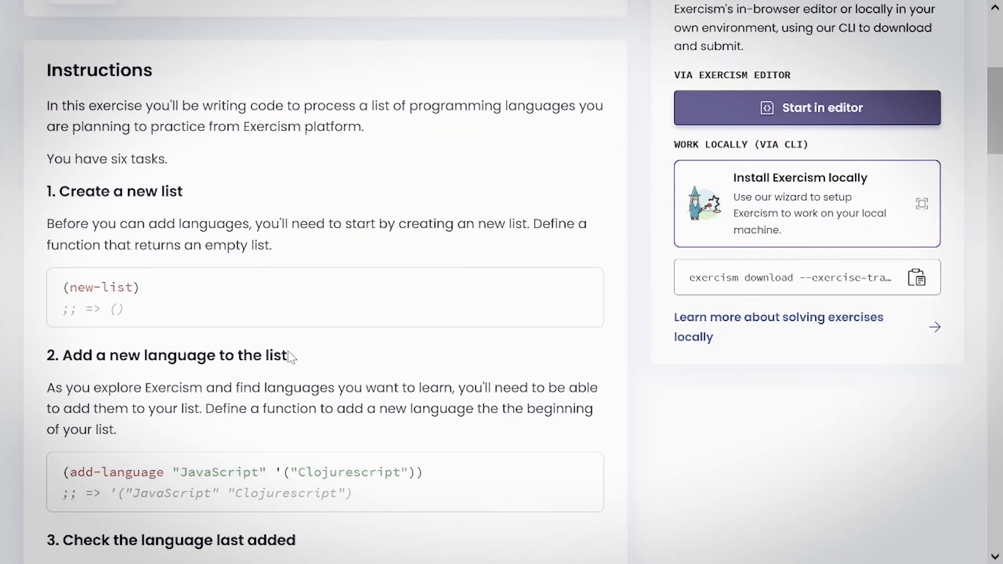
scroll(346, 287, down, 3)
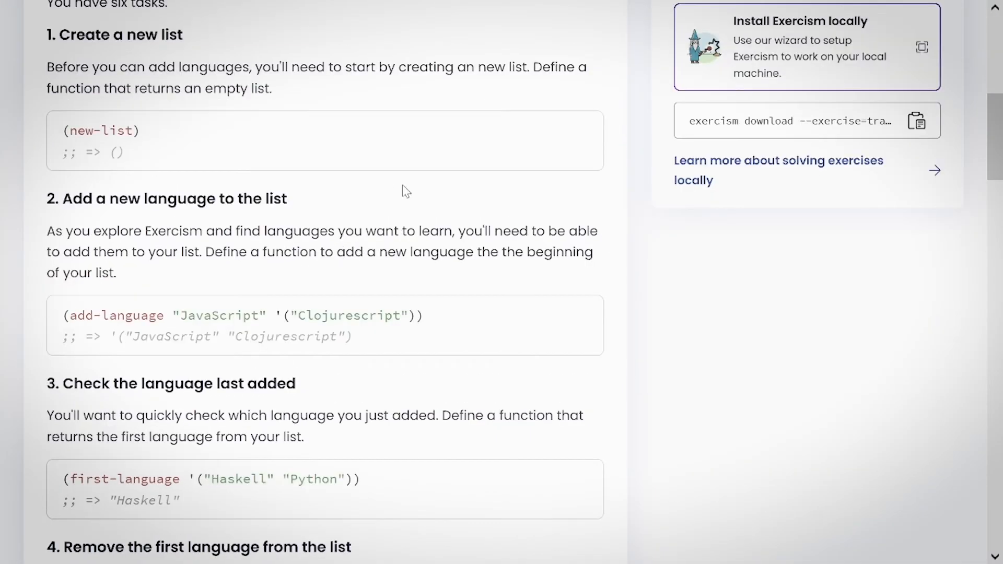
scroll(405, 190, down, 8)
scroll(408, 190, up, 13)
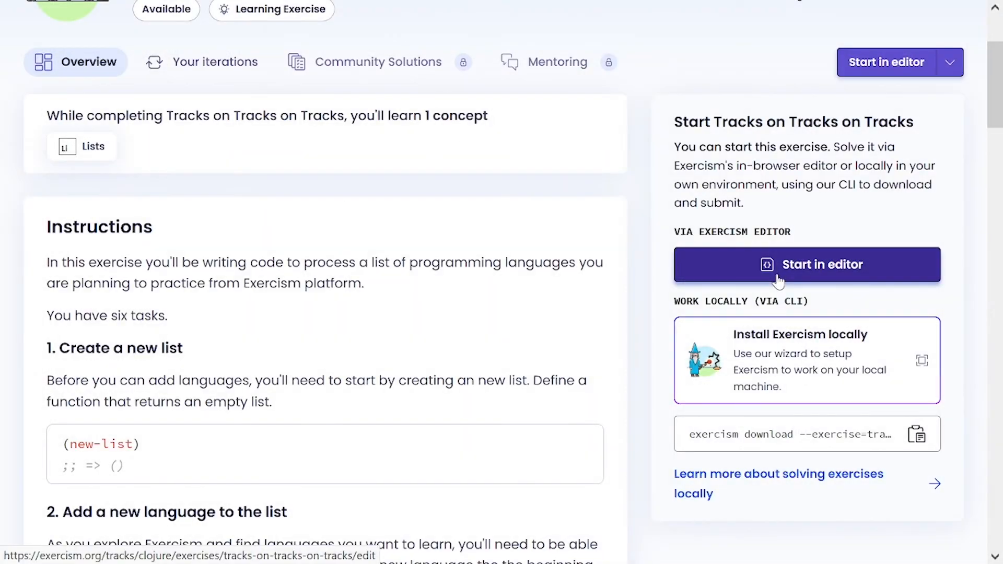
- Open the Tracks on Tracks on Tracks exercise in Exercism's in-browser editor in a new tab and switch back to Roam
middle_click(777, 277)
mouse_move(683, 3)
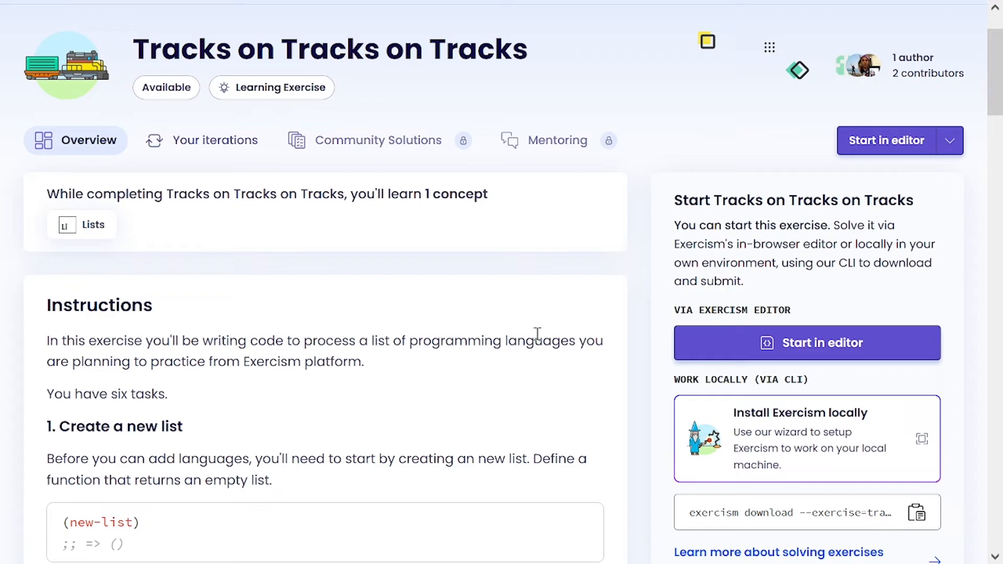
key(alt+Tab)
key(Tab)
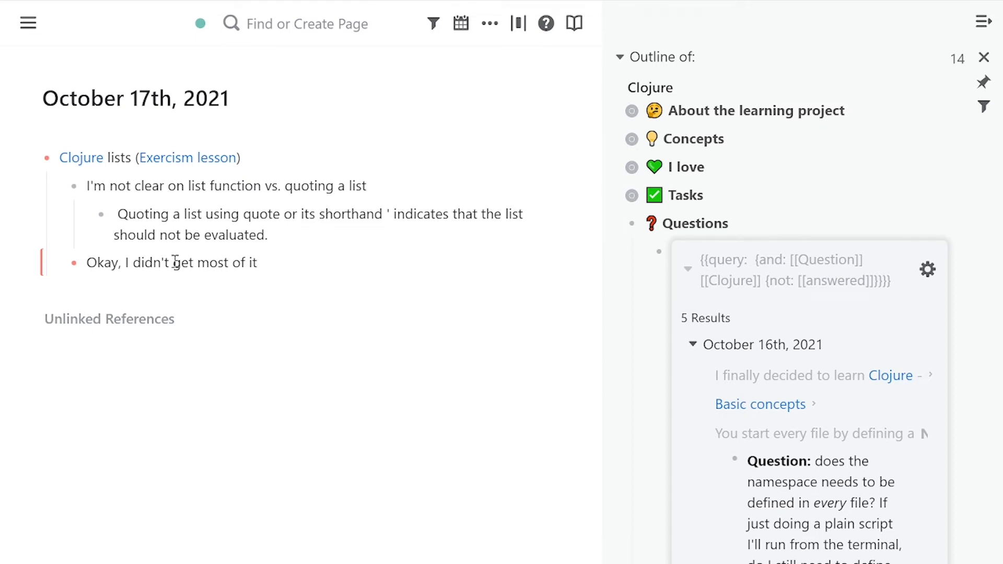
- Switch to the Tracks on Tracks on Tracks editor tab in Firefox, show it full screen and run the tests on the starter code
key(alt+Tab)
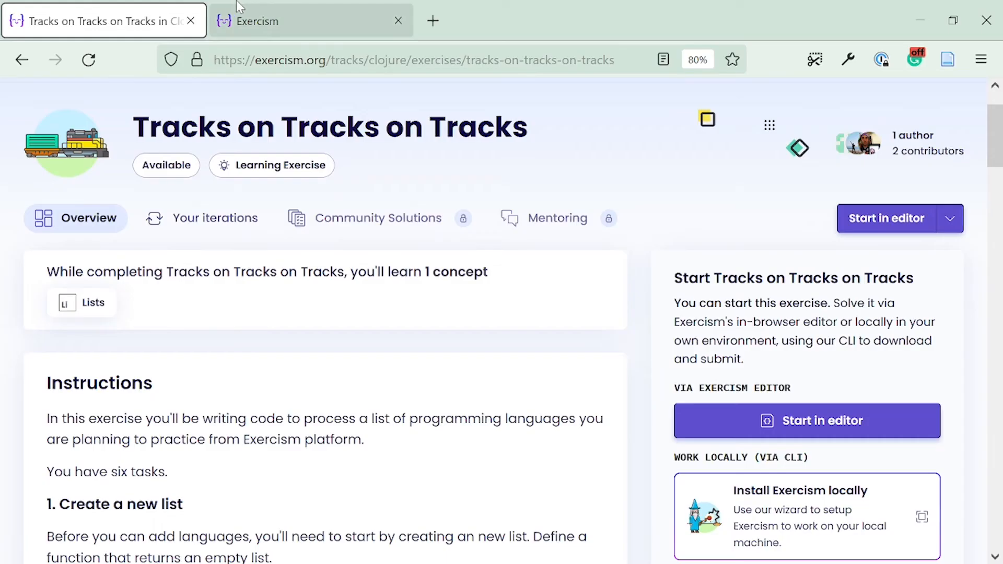
click(262, 6)
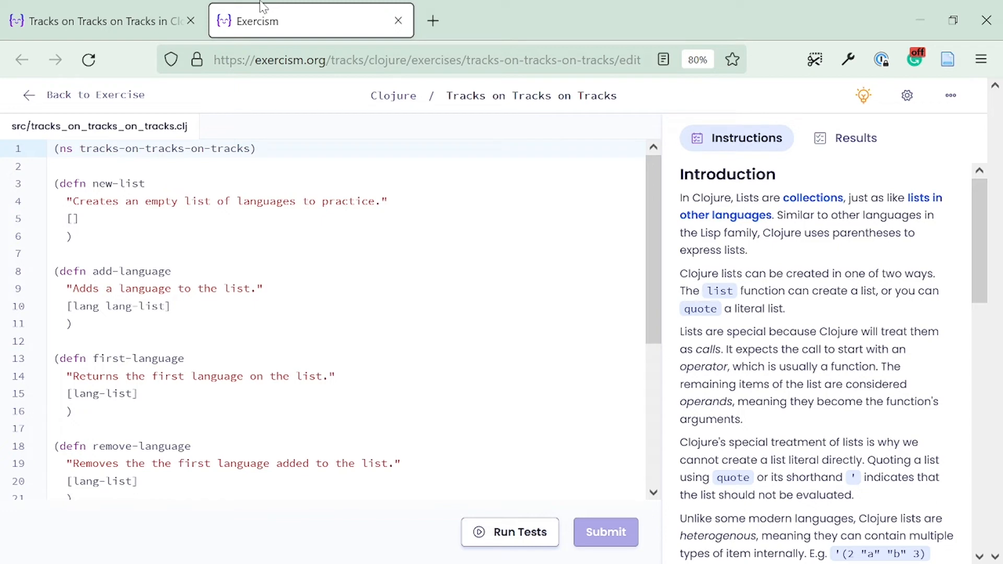
key(F11)
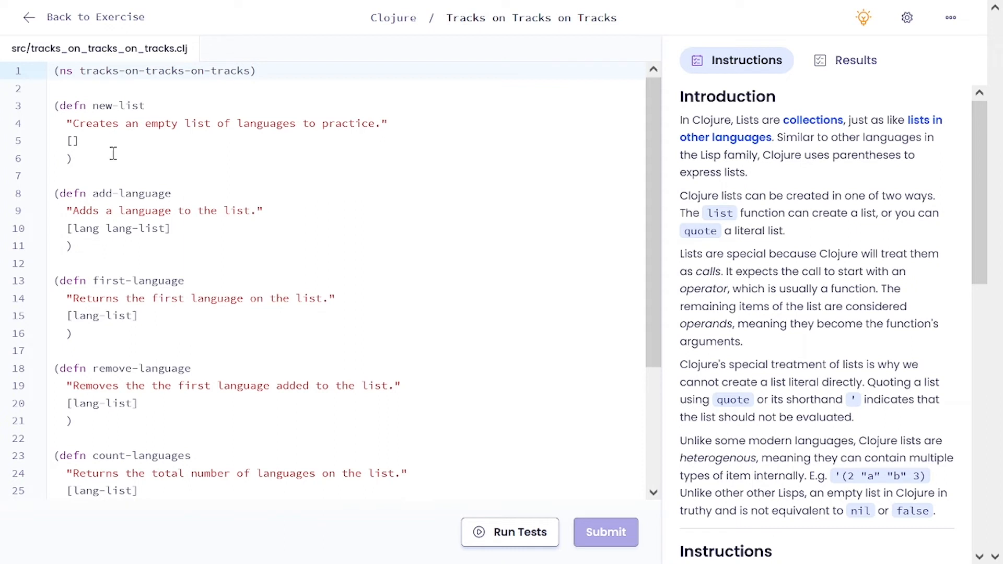
click(94, 137)
click(501, 543)
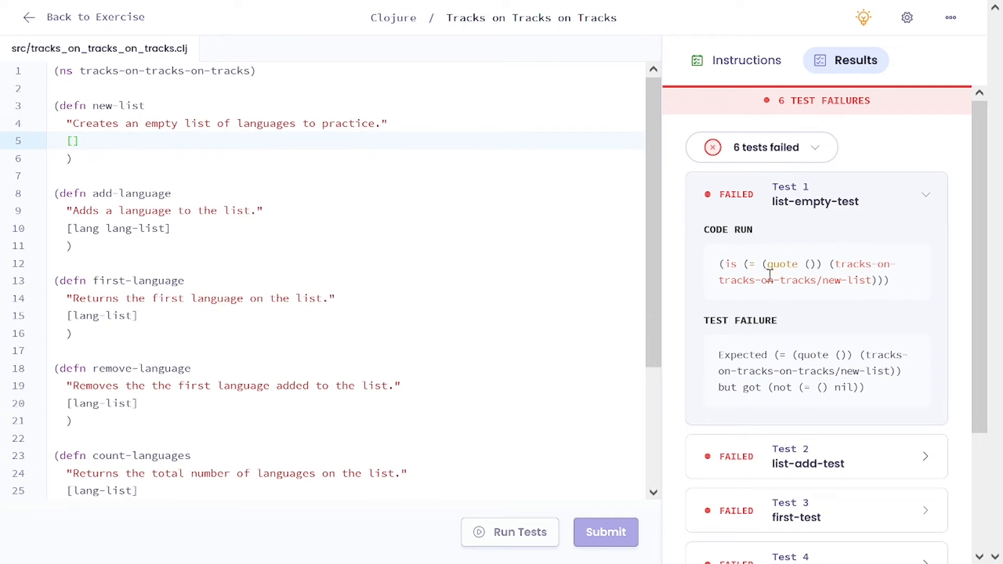
- Examine the expected and returned values in the list-empty-test failure, then return to the exercise instructions
drag(791, 355, 903, 389)
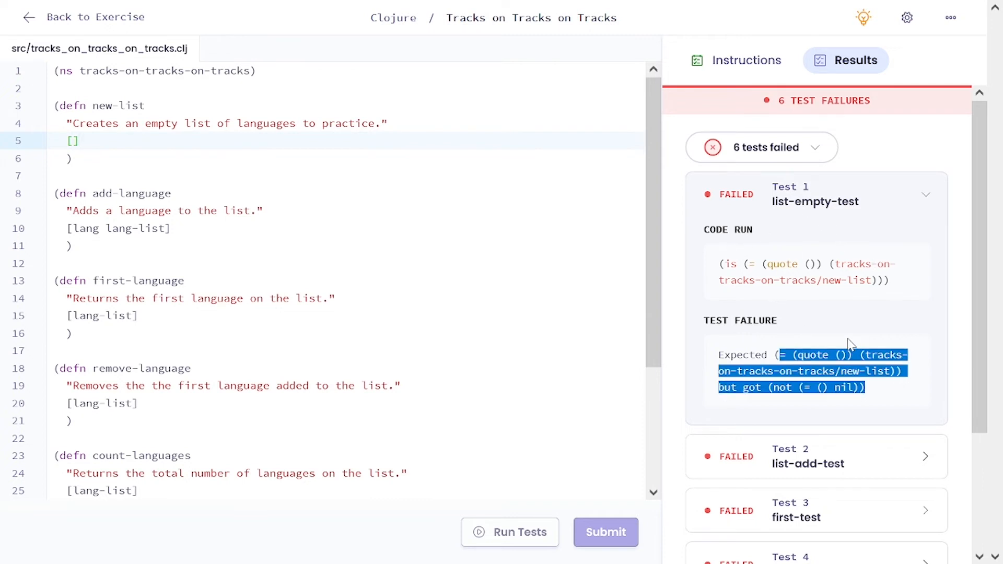
click(847, 338)
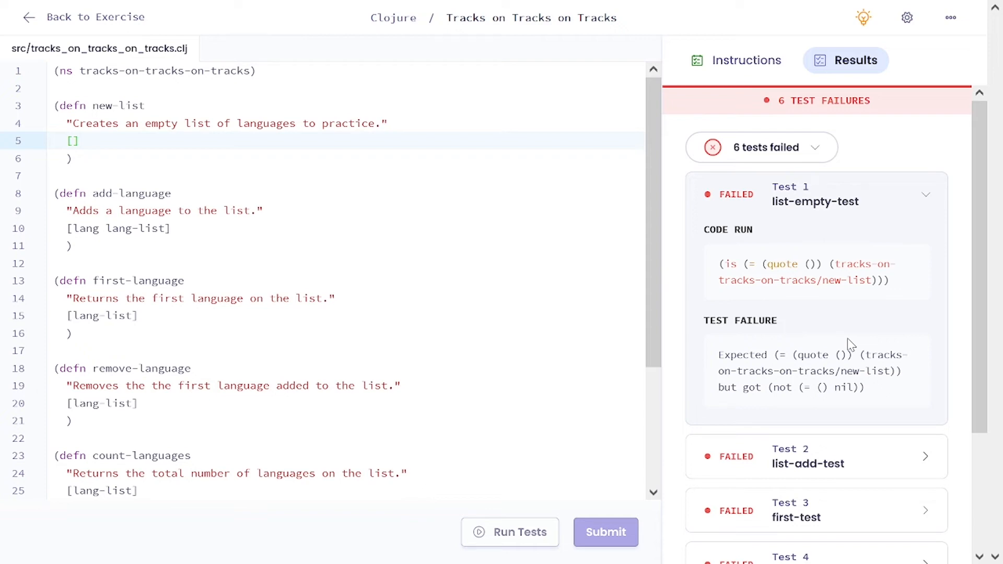
click(750, 69)
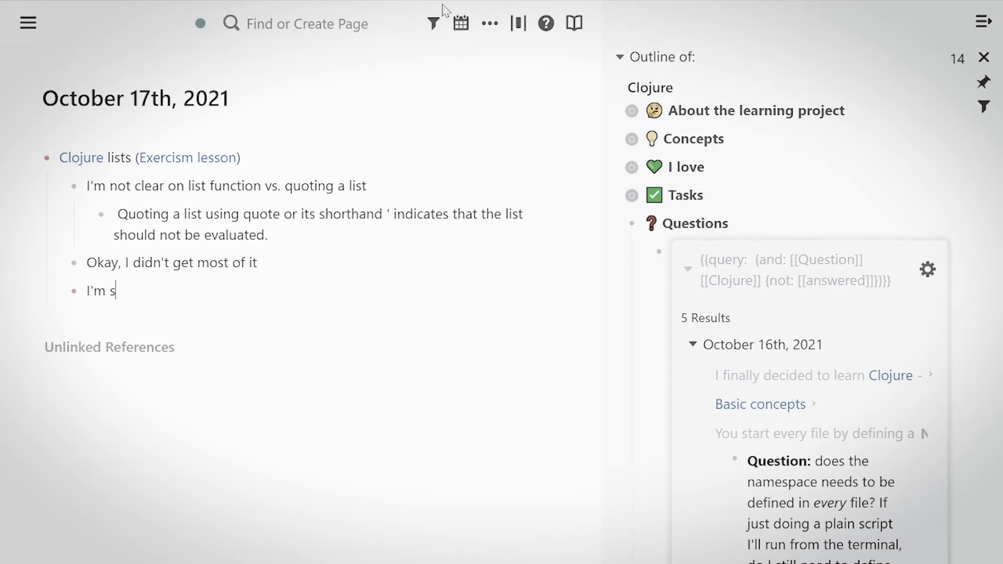
- In Roam, note "I'm struggling to do even the most basic of exercises. Exercism's lessons feel very technical & undirected, so I'll look into Clojure's docs."
text(truggling to do even the most basic of exercises. Exercism')
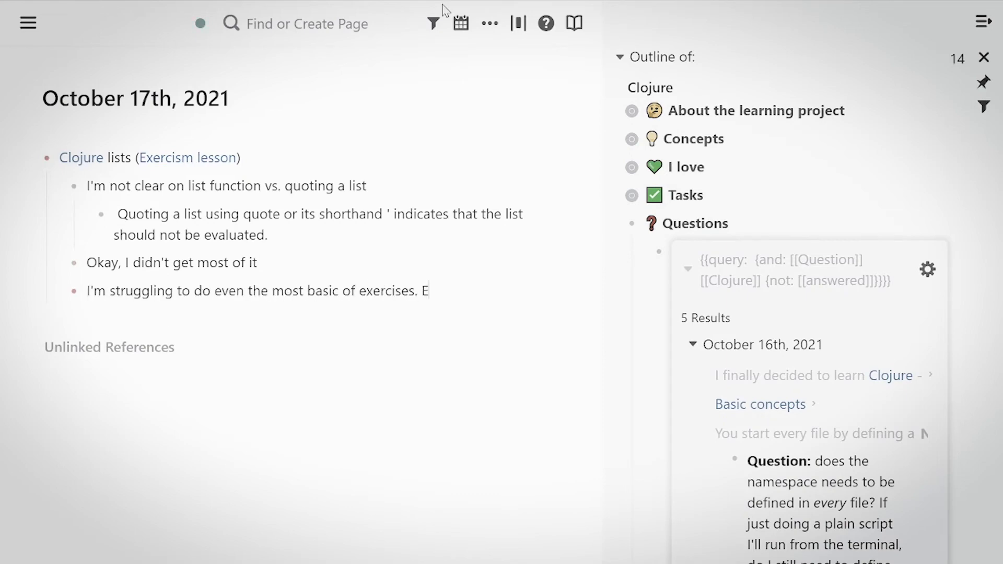
text(s lessons feel very technical & undirected, so I'll look into Clojure's docs.)
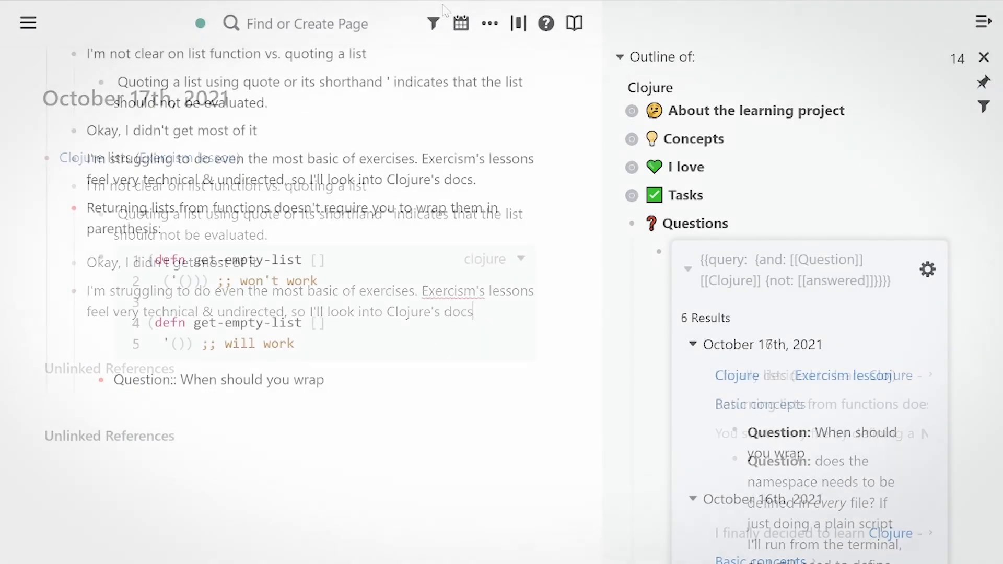
- Complete the "When should you wrap" question with "return statements in parenthesis? More broadly, when should you wrap anything in parenthesis?"
click(344, 385)
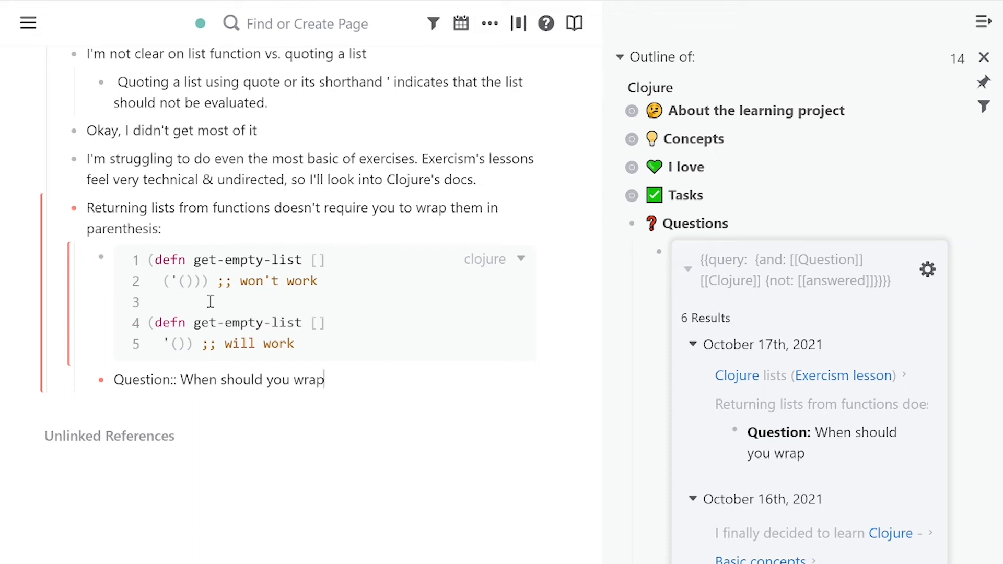
mouse_move(195, 284)
mouse_down()
mouse_move(178, 282)
mouse_move(214, 282)
mouse_move(204, 282)
mouse_up()
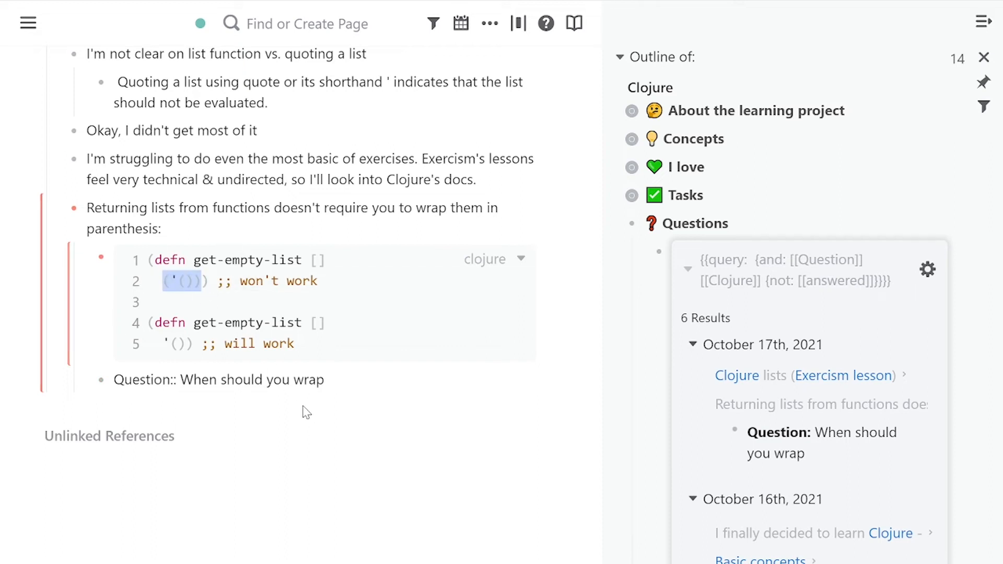
click(376, 385)
click(305, 321)
click(366, 382)
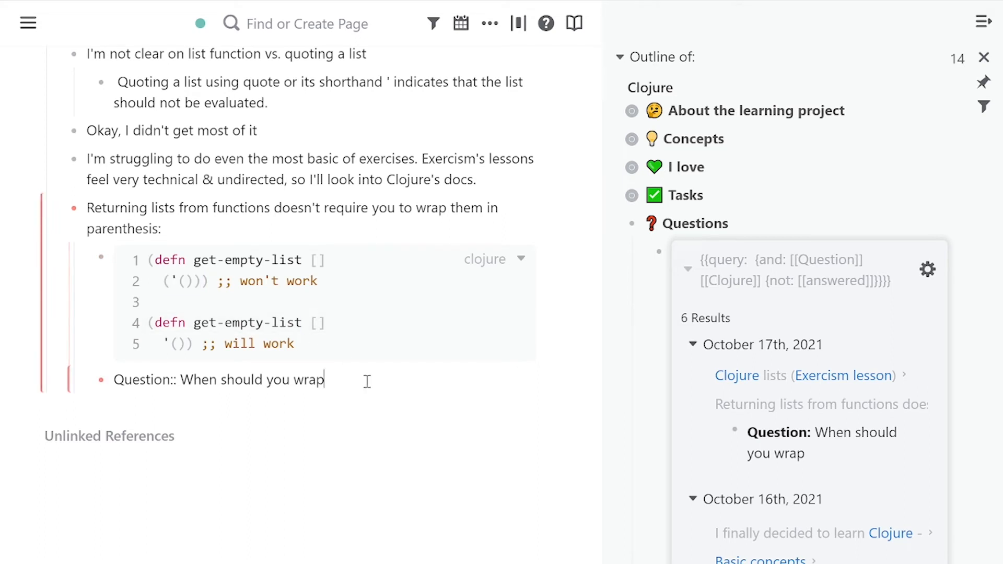
text(return statements in parenthesis? More broadly, when should you wrap anything in parenthesis?)
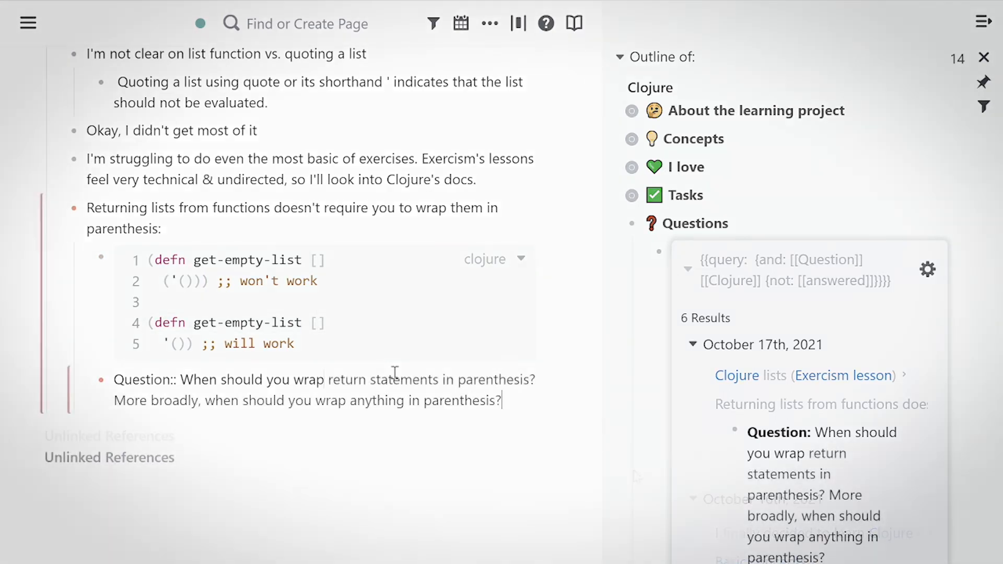
- Nest "I thought you __always__ had to wrap return statements, but the above shows that's not the case" under the parenthesis question
key(Return)
key(Tab)
text(I thought you __always__ had to wrap return statemen)
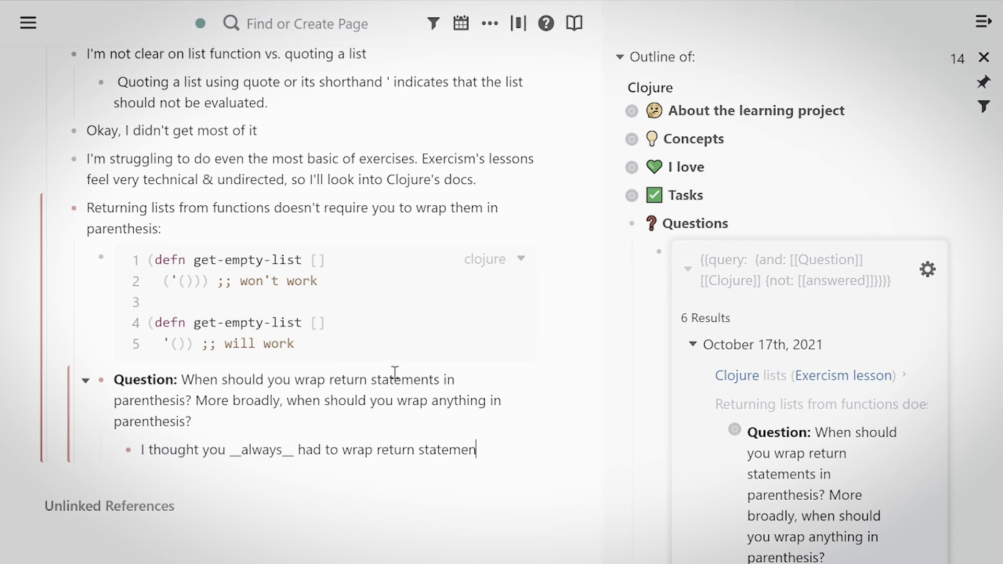
text(ts, but the above shows that's not the case)
- Add a block asking if it's about calling a function or similar, wrapping only a function's result or a statement that needs to be calculated
key(Return)
text(calling a function or similar? Only wrap when your value is the result of a function?)
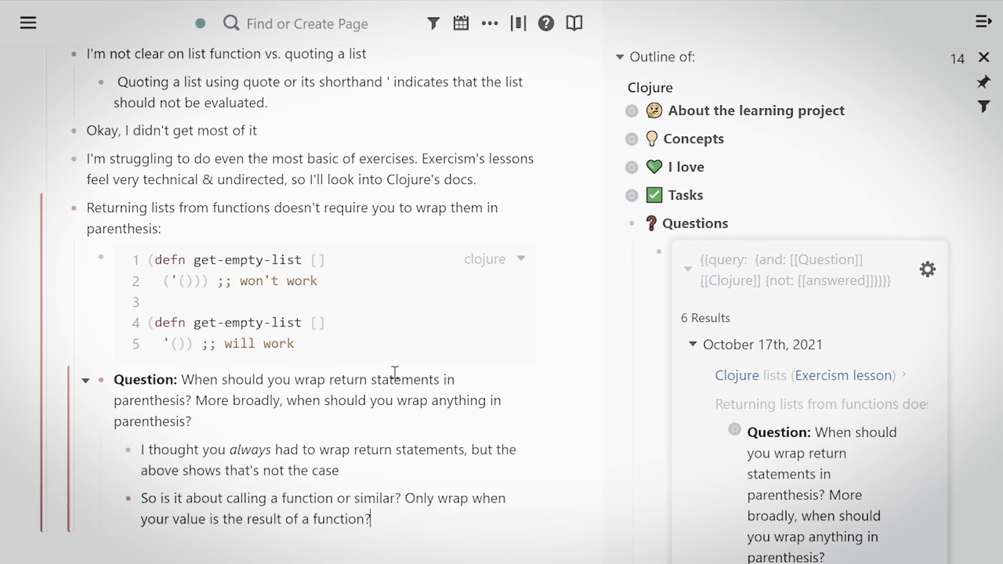
key(Left)
text(or a statement that needs to be calculated)
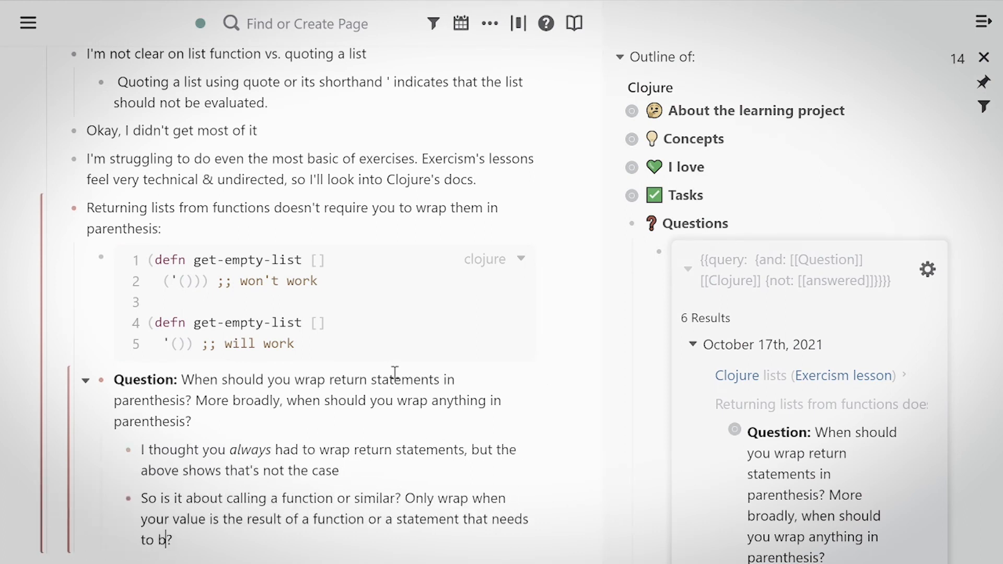
- Nest the note "In the above case, `'()` is already a short code for the list function, so maybe it's already invoked and returns the final expected value."
key(End)
key(Return)
key(Tab)
text(In the above case, `'()` is already a short code for the list function, so maybe it's alkr)
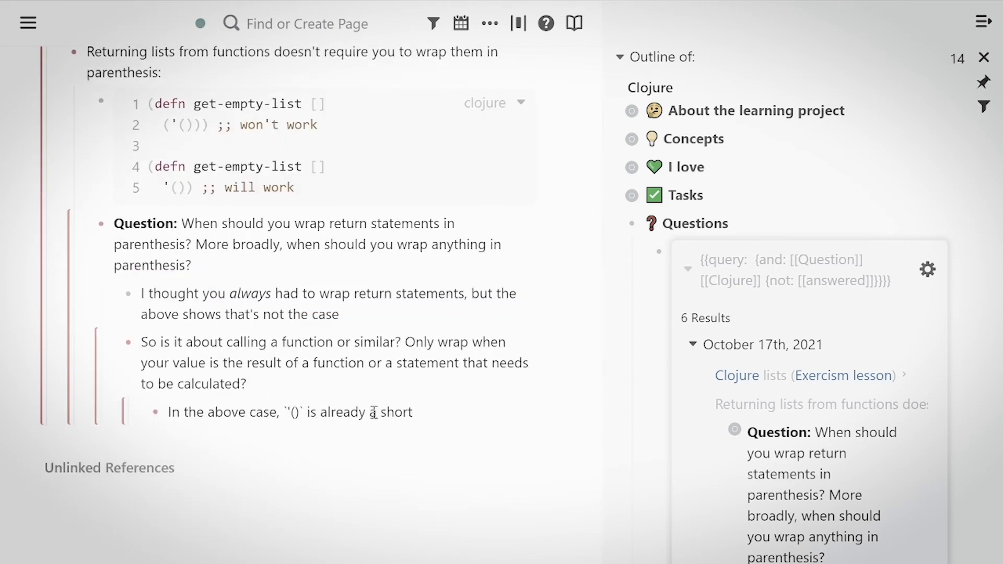
key(BackSpace)
key(BackSpace)
text(ready invoked and returns the final expected value.)
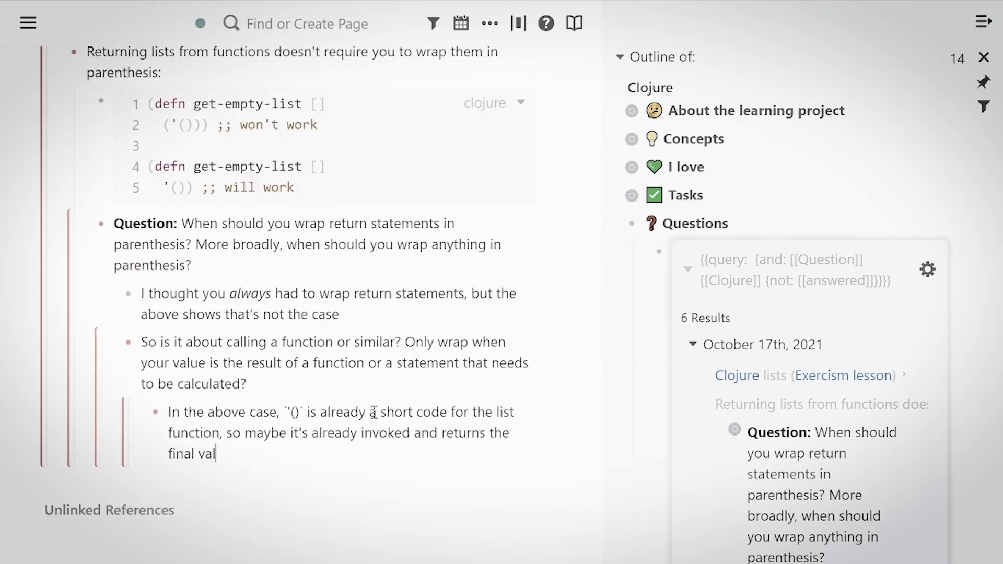
- Add "Question:: what's the difference between list () and '() ?" and italicize "evaluated" in the question under the Exercism quote
key(Return)
text(Question:: what's the difference between list () and '() ?)
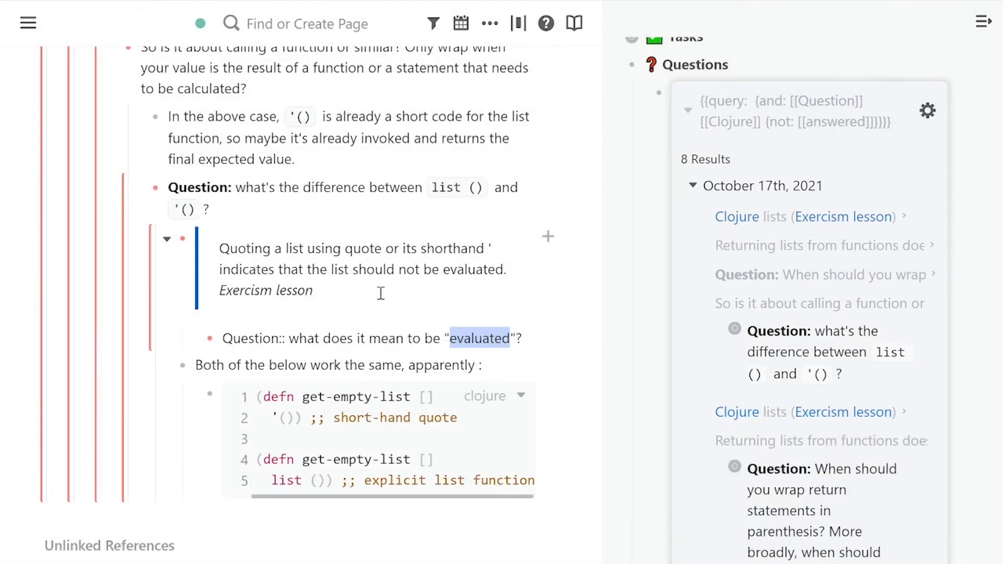
key(ctrl+i)
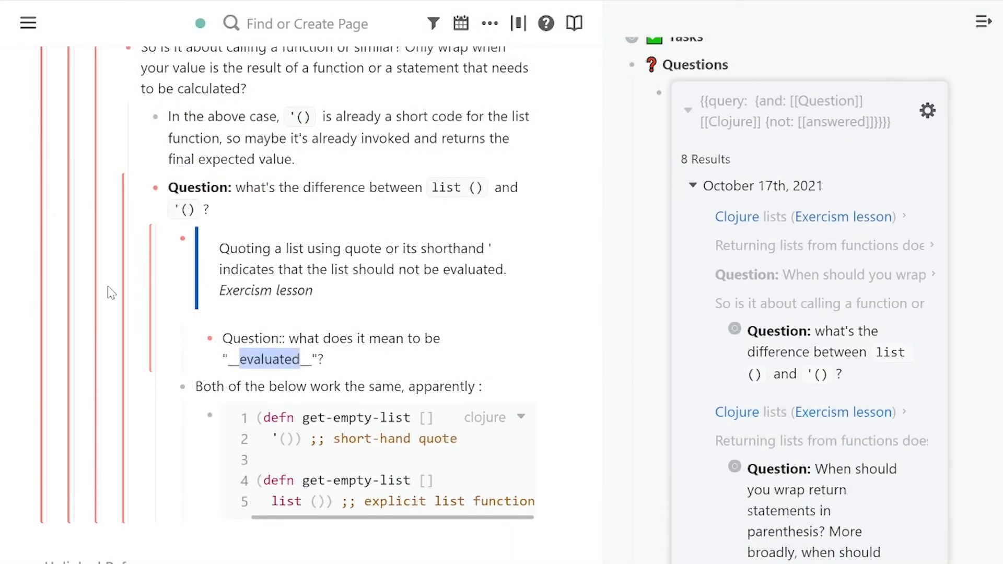
click(110, 385)
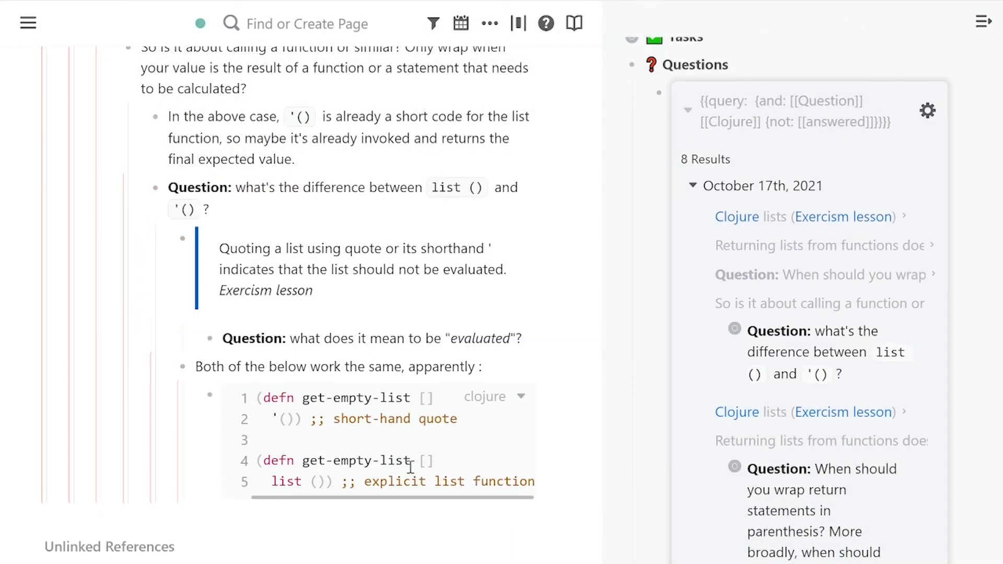
- Look over the October 17th results in the Questions query and the daily note's code example on returning lists from functions
scroll(409, 465, up, 5)
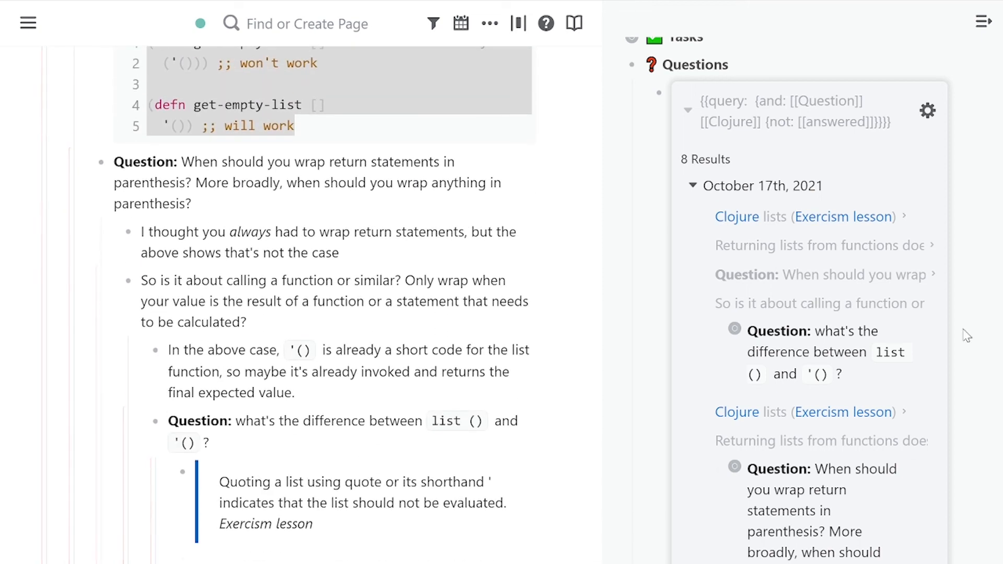
scroll(966, 336, down, 2)
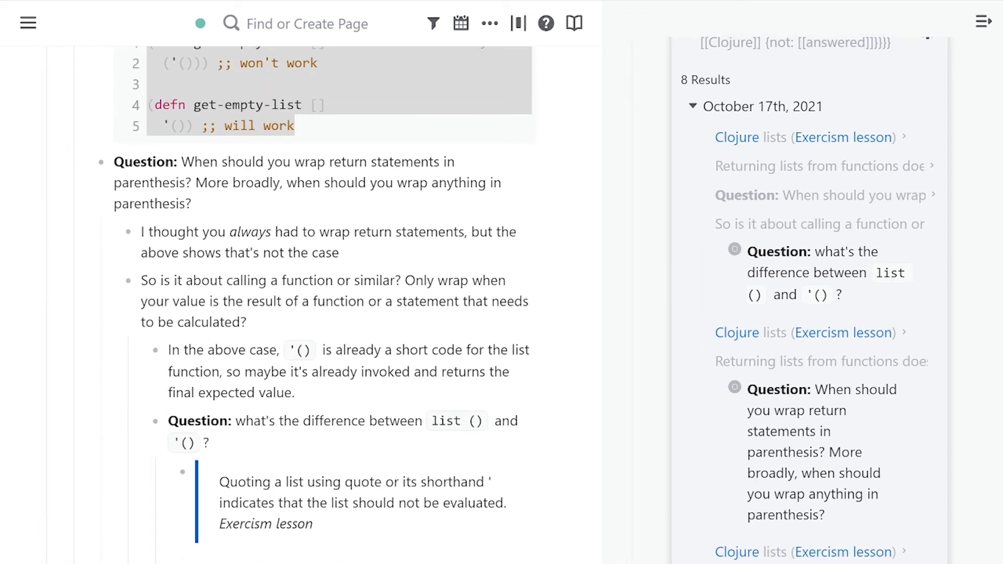
click(220, 217)
scroll(220, 216, up, 5)
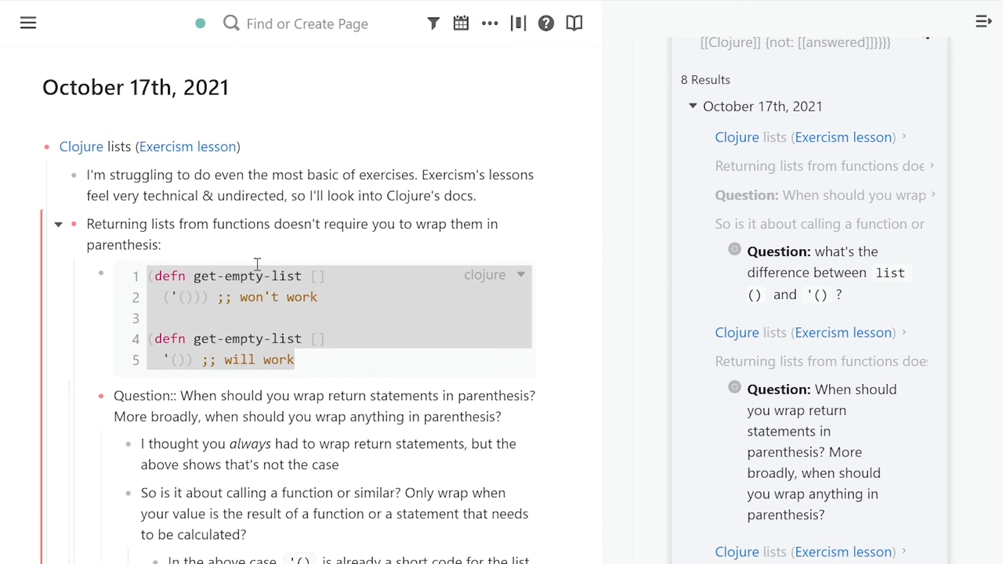
click(249, 298)
click(242, 417)
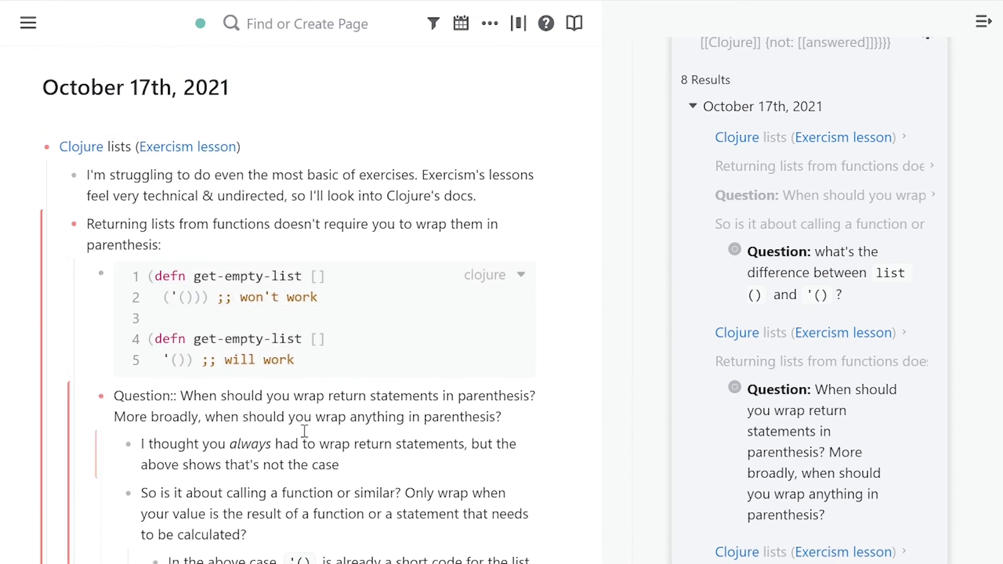
click(294, 225)
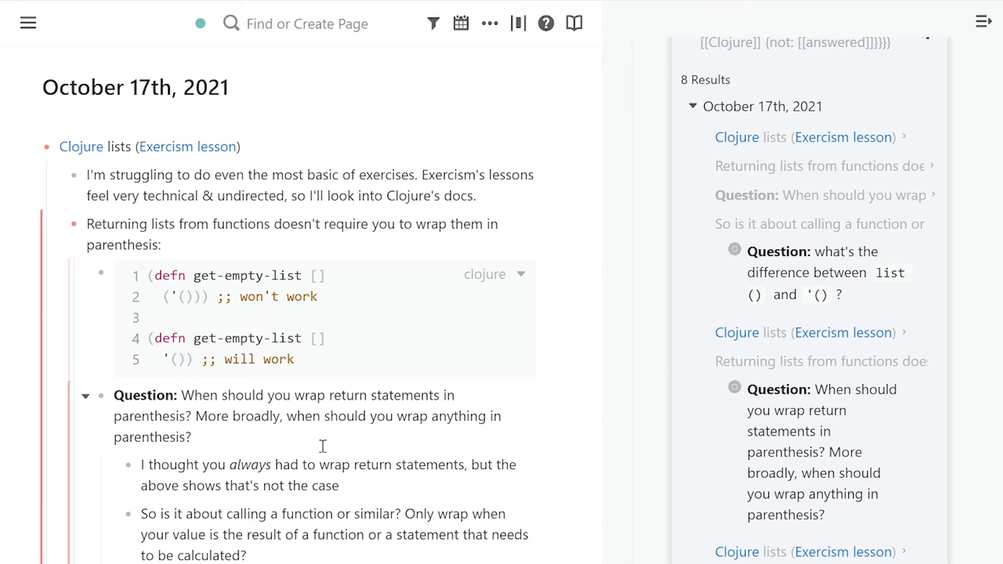
- Review the nested notes and questions on wrapping in parenthesis, list () versus '(), and the meaning of "evaluated"
scroll(318, 434, down, 3)
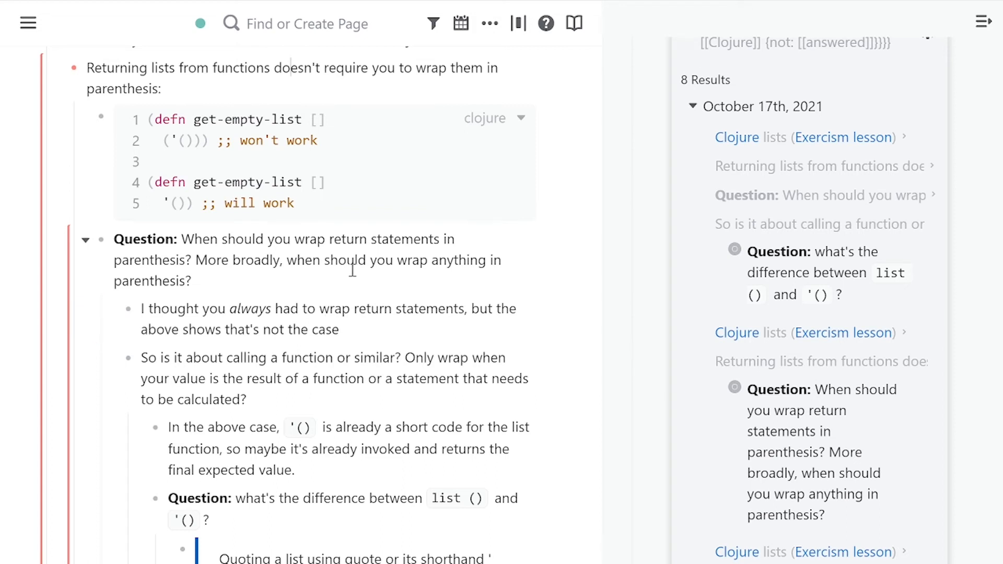
scroll(352, 313, down, 2)
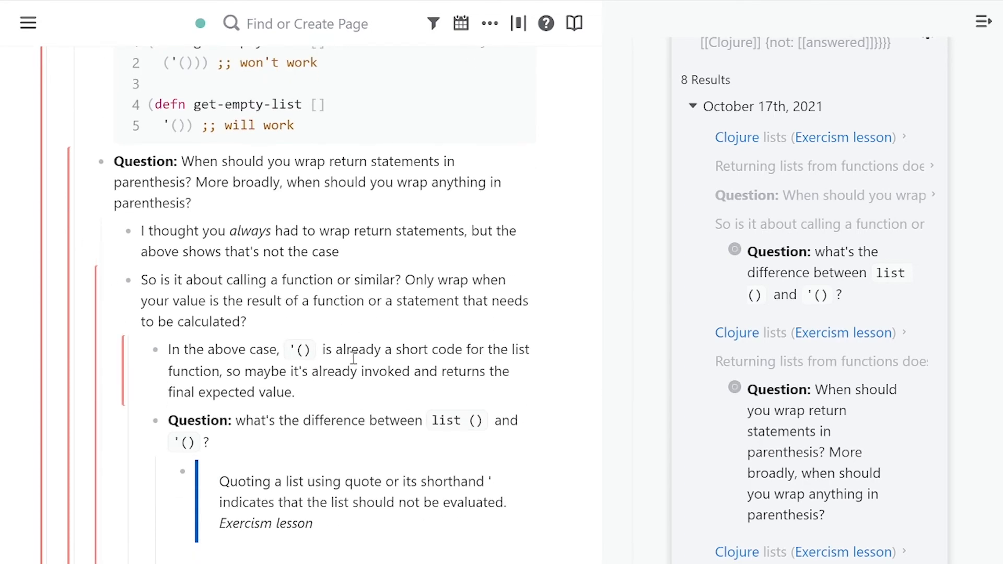
drag(288, 351, 308, 351)
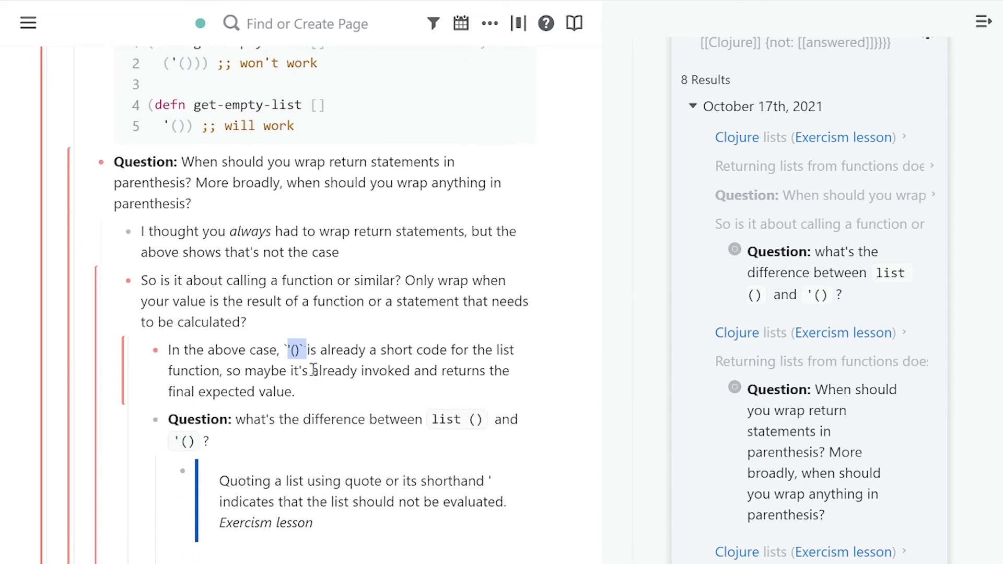
click(308, 369)
scroll(345, 360, down, 2)
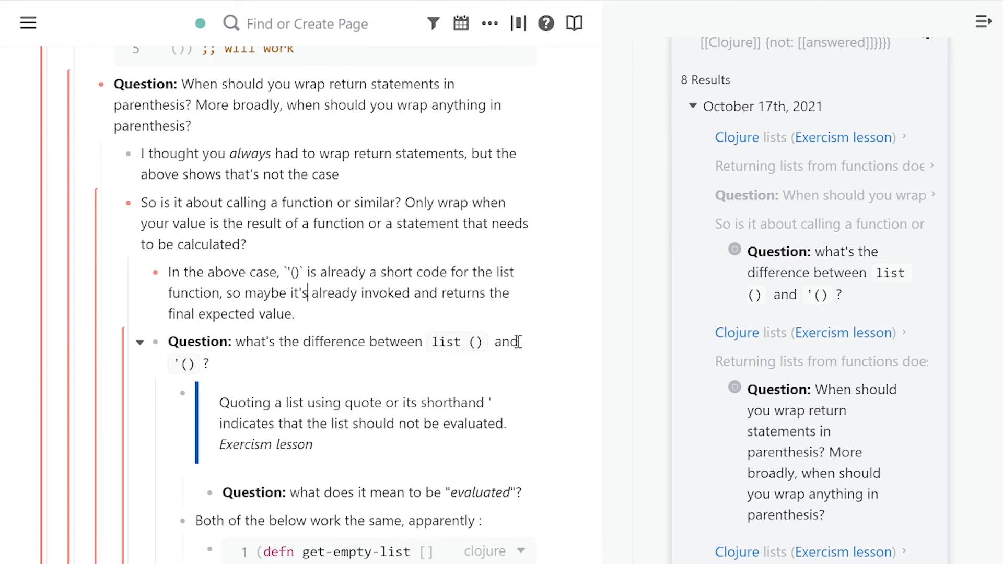
scroll(517, 340, down, 2)
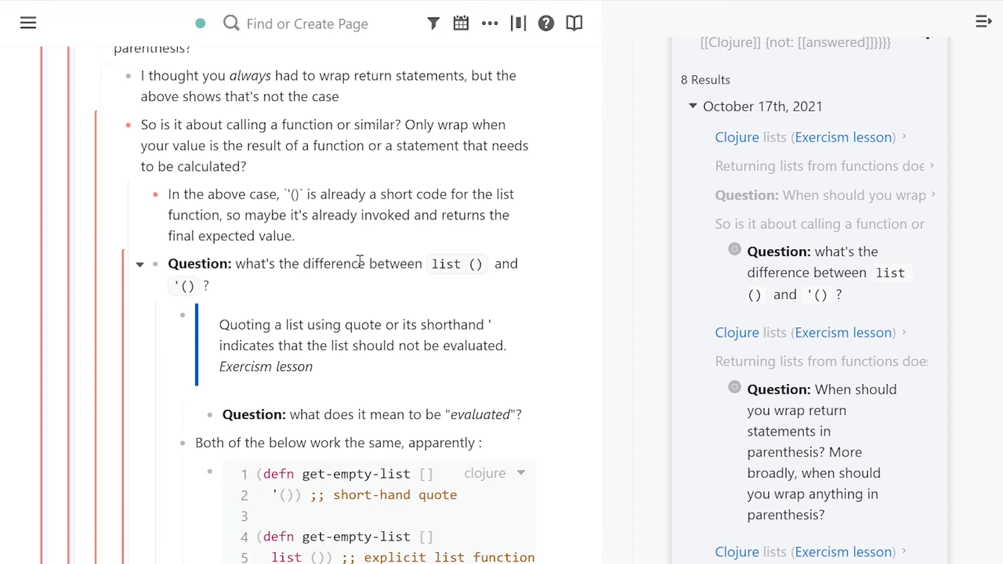
scroll(359, 259, down, 3)
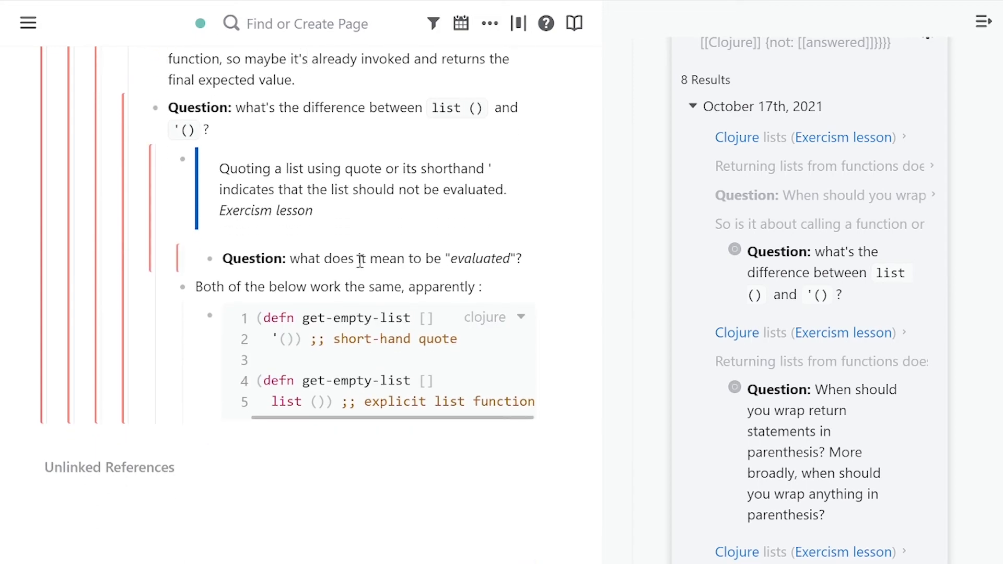
scroll(385, 376, up, 6)
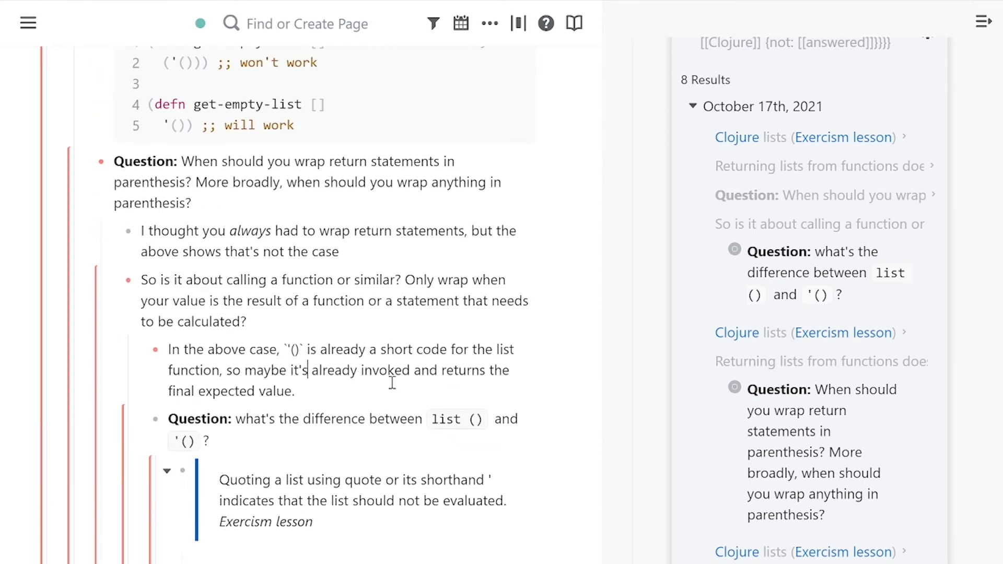
scroll(386, 370, down, 4)
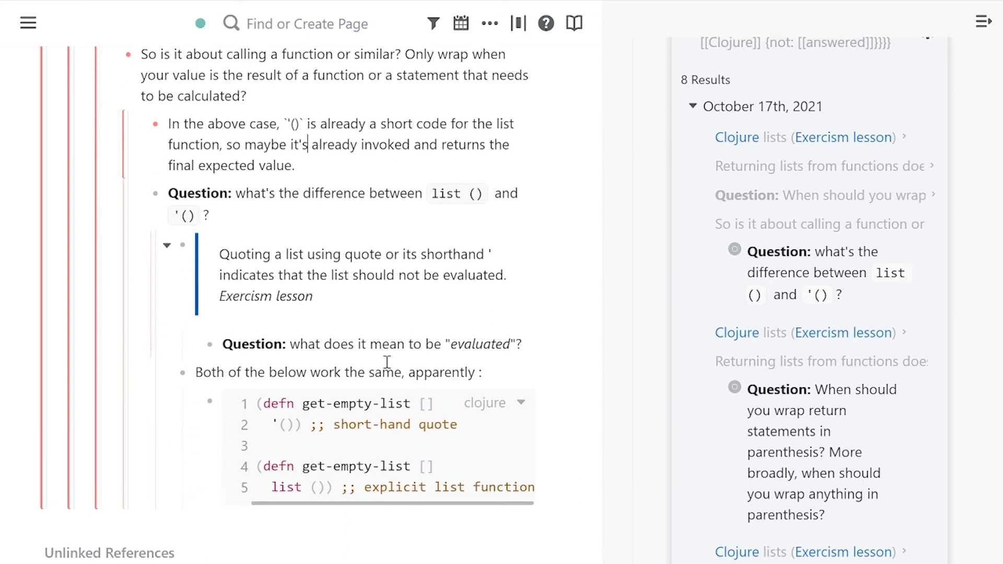
click(403, 335)
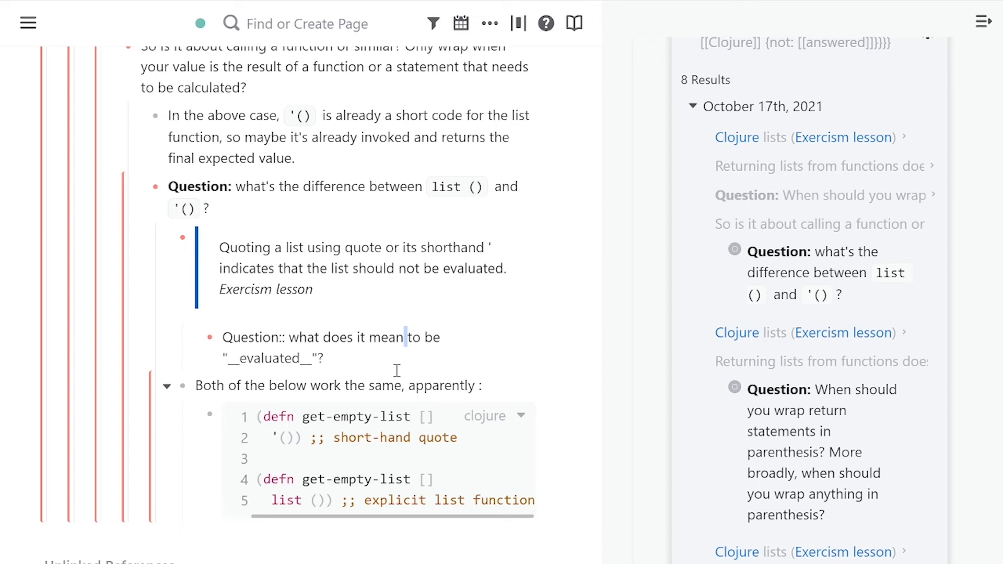
- Check the add-language code in the Exercism editor and add the note "Add items to lists with `conj`" under Clojure lists in Roam
click(478, 383)
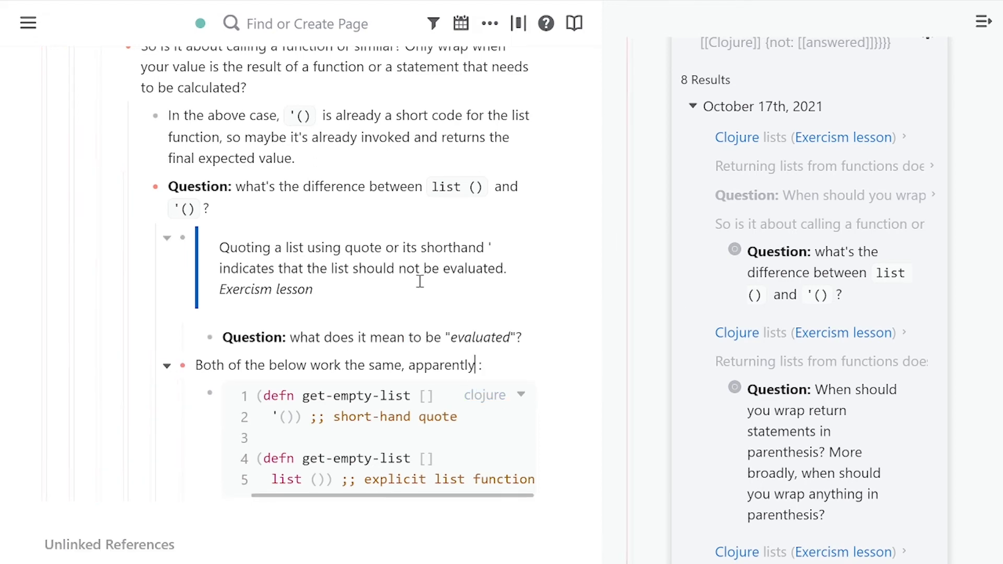
scroll(454, 335, up, 4)
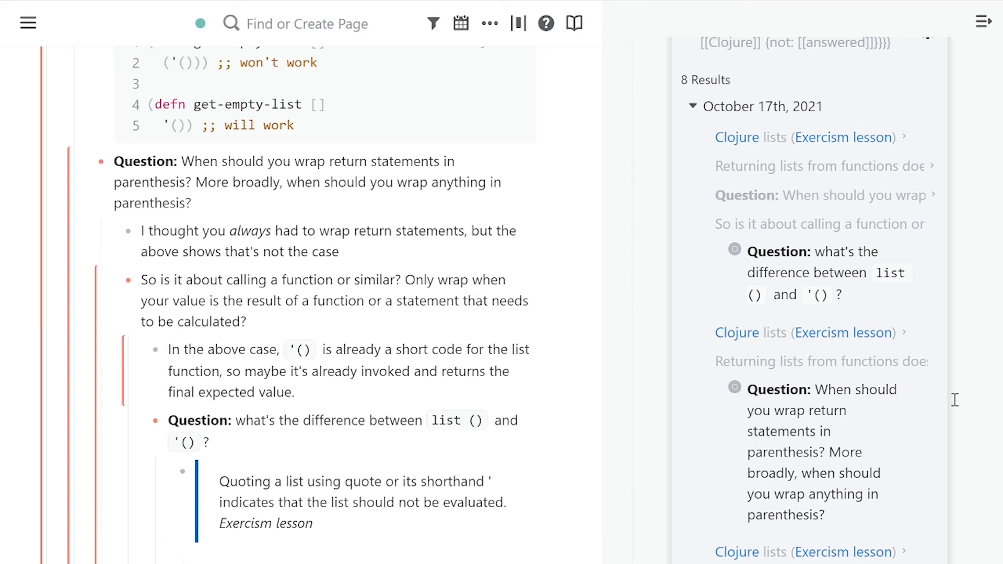
key(alt+Tab)
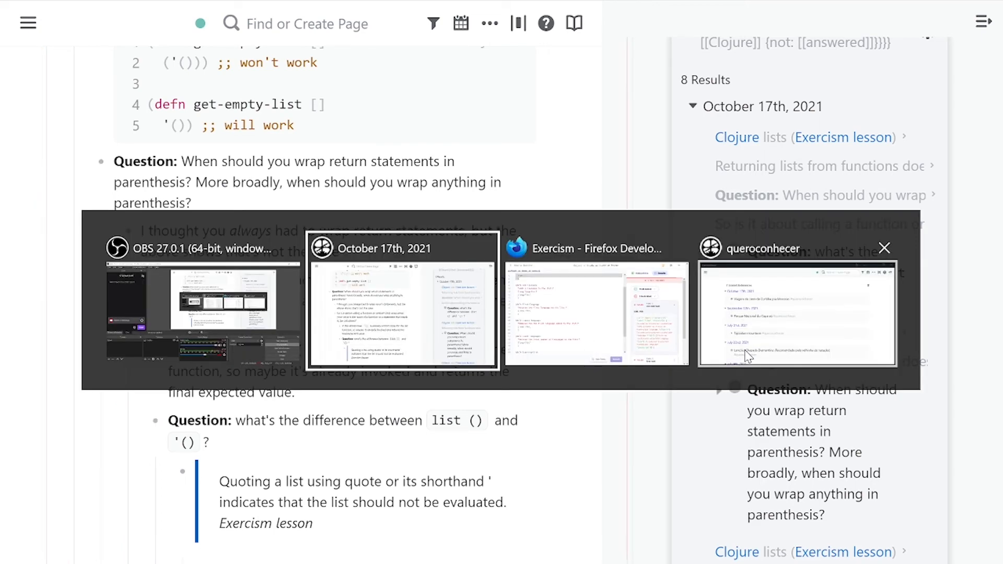
scroll(463, 300, up, 2)
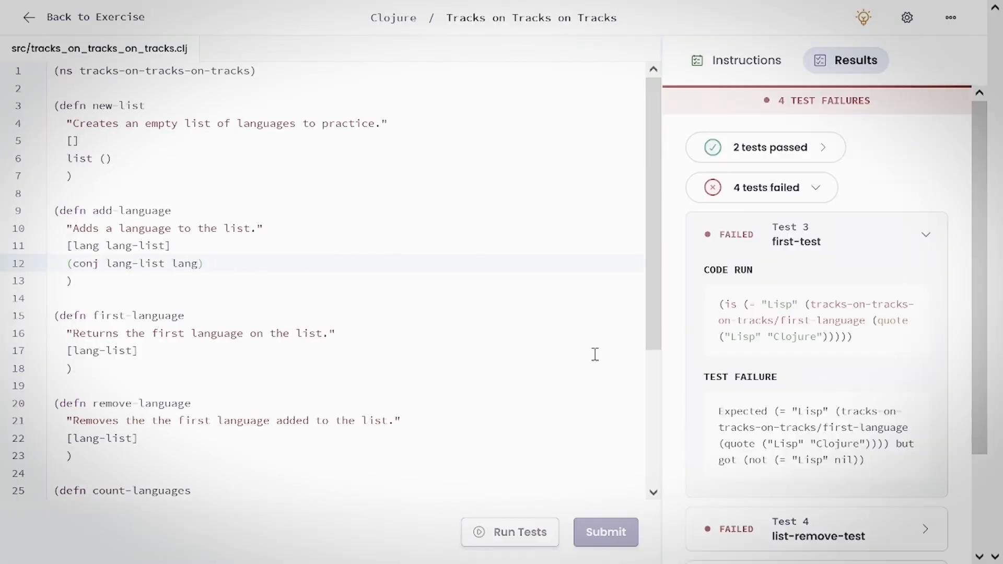
key(alt+Tab)
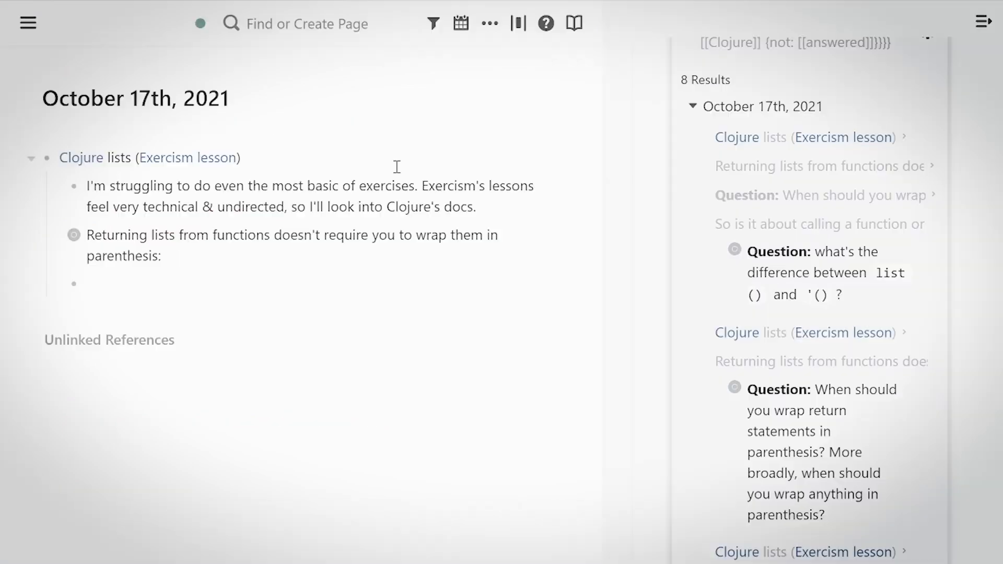
text(Add uitems to lists with `conj`)
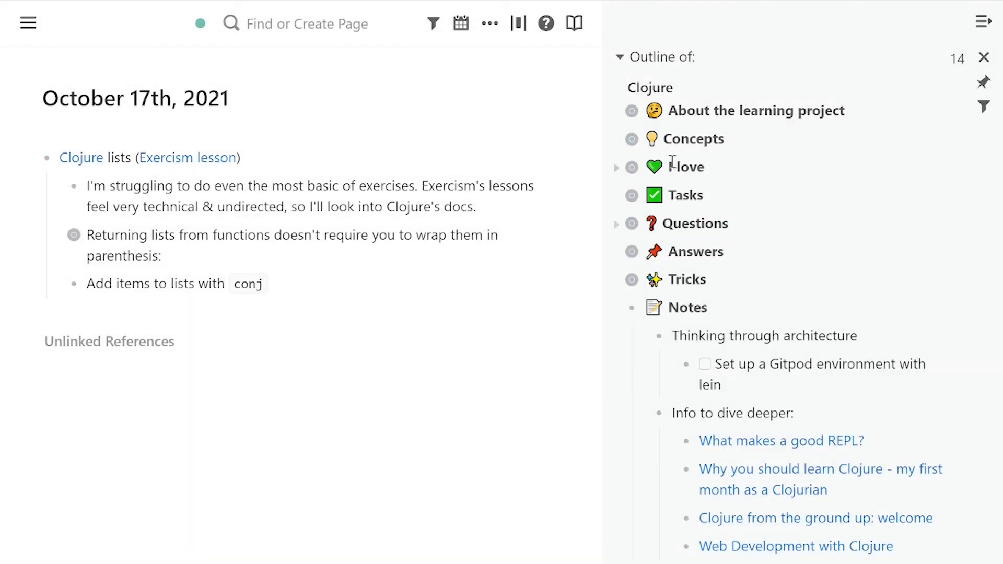
- Expand Concepts in the Clojure outline, collapse Namespace, and add a bold "List" concept below it
click(616, 138)
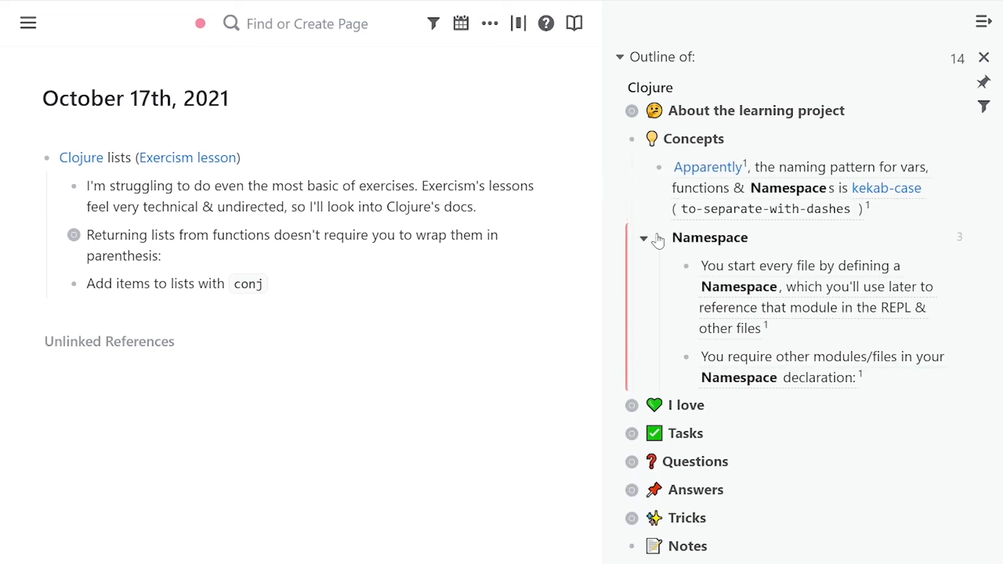
click(646, 239)
click(795, 249)
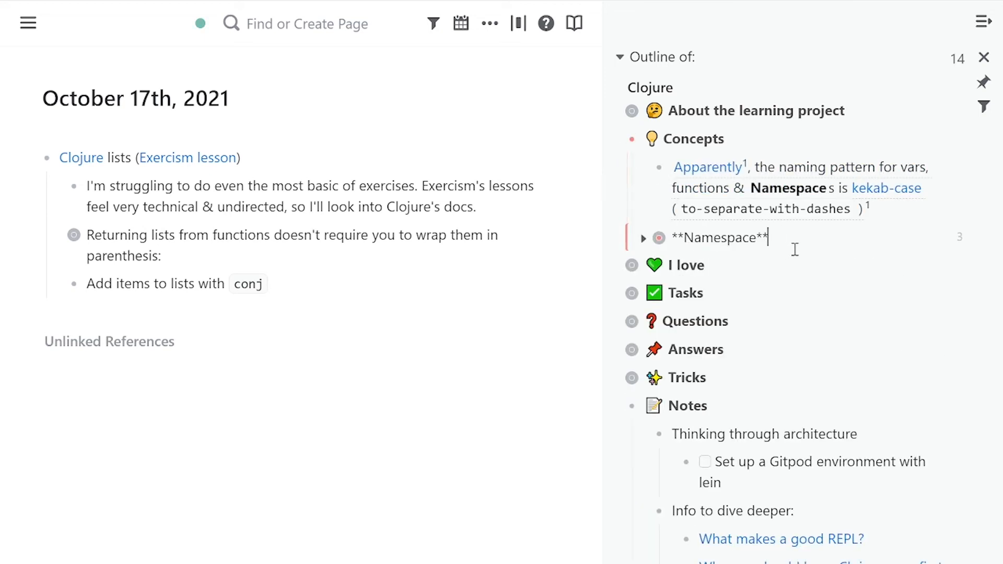
key(Return)
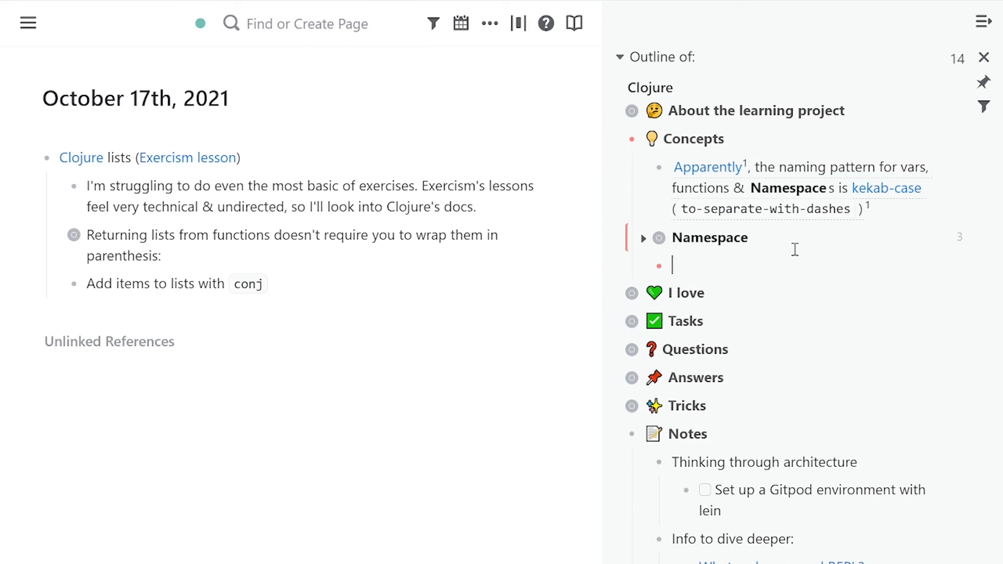
text(**List**)
- Replace the word "lists" in the conj note with a block reference to the List concept
double_click(183, 285)
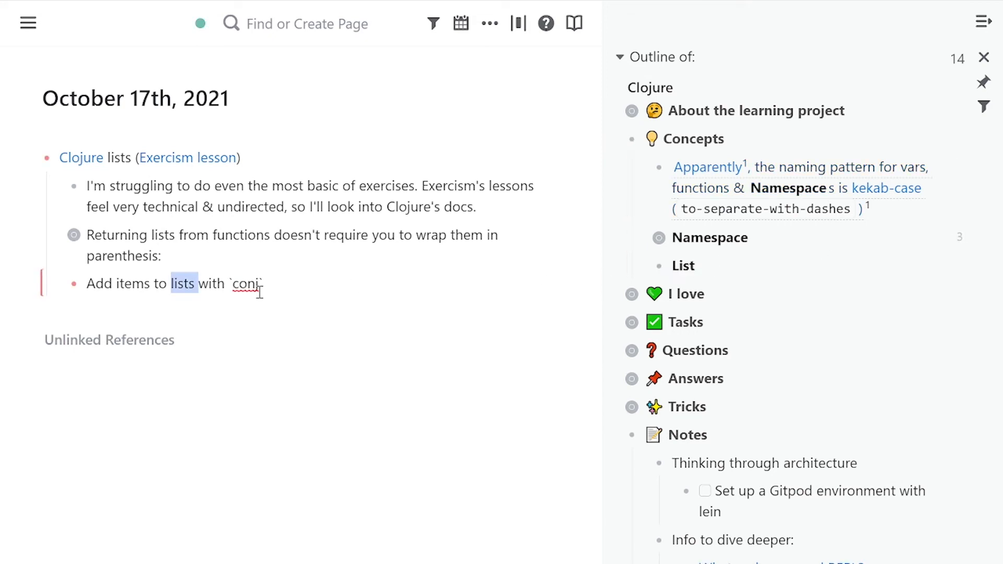
text(((DU7uWFrFZ)))
click(387, 319)
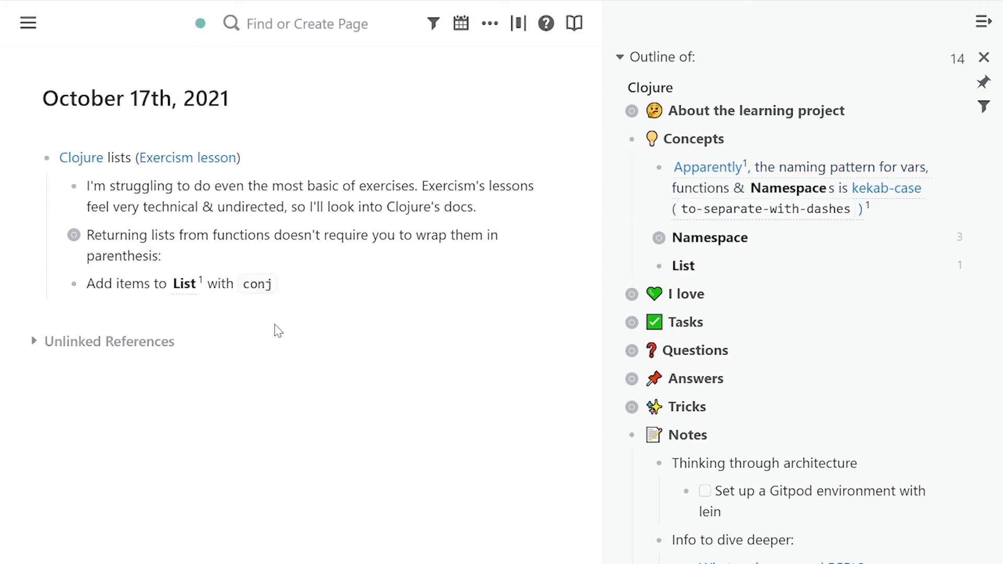
- Nest a Clojure code block under the conj note defining add-to-list [new-item existing-list] with the body (conj existing-list new-item)
click(323, 293)
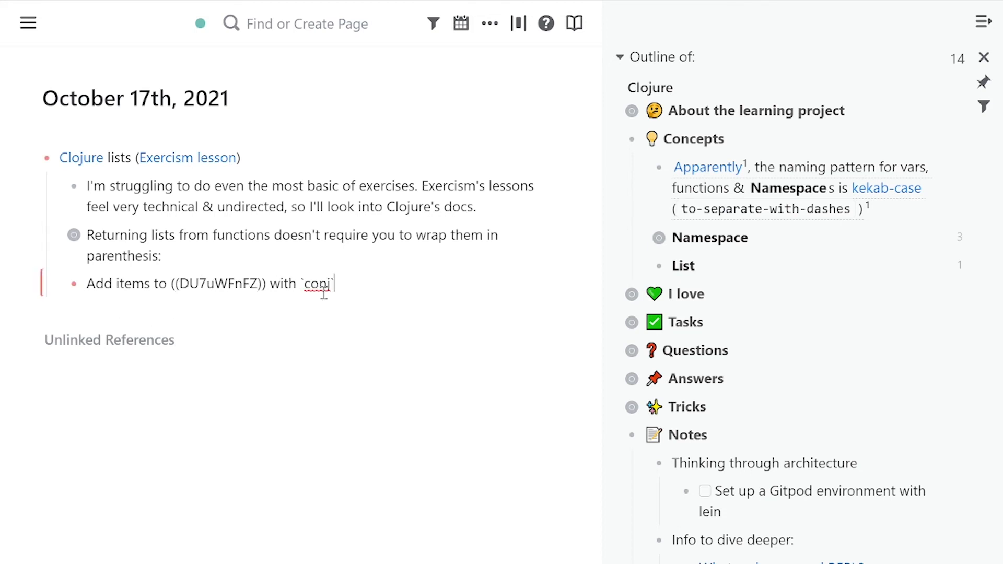
key(Return)
key(Tab)
text(/cl)
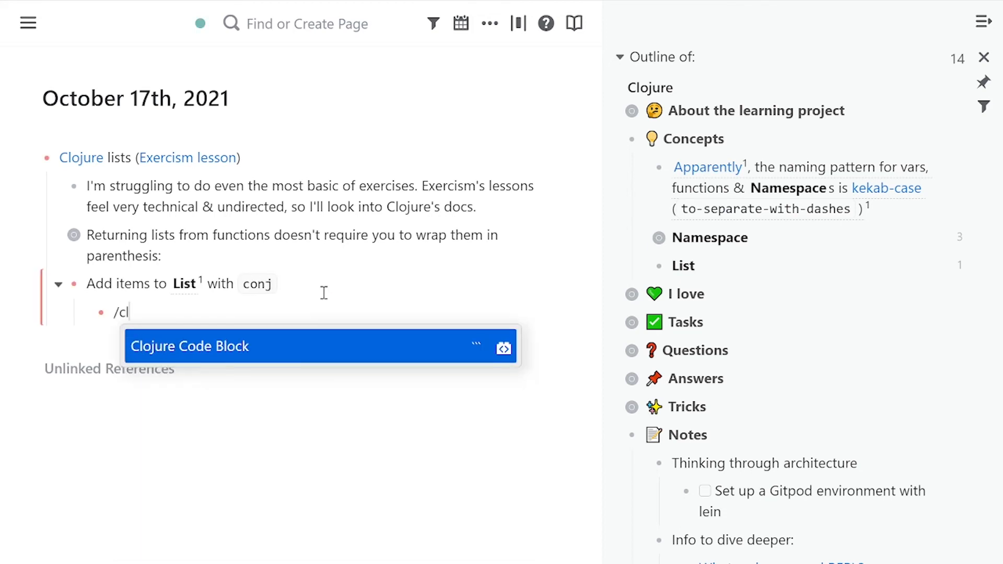
key(Return)
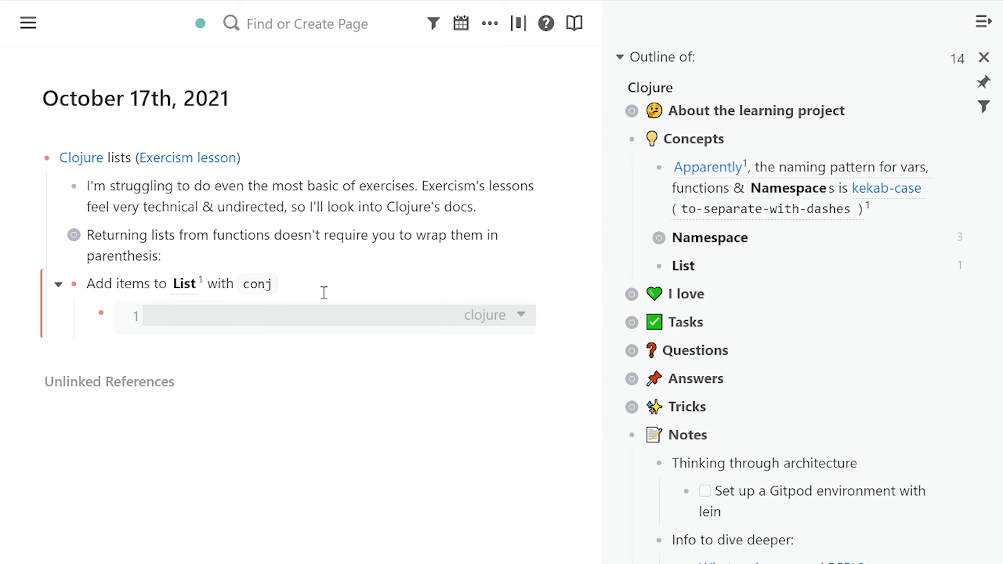
text((defn add-to-list [new-item existing-list]   (conj existing-list new-item)))
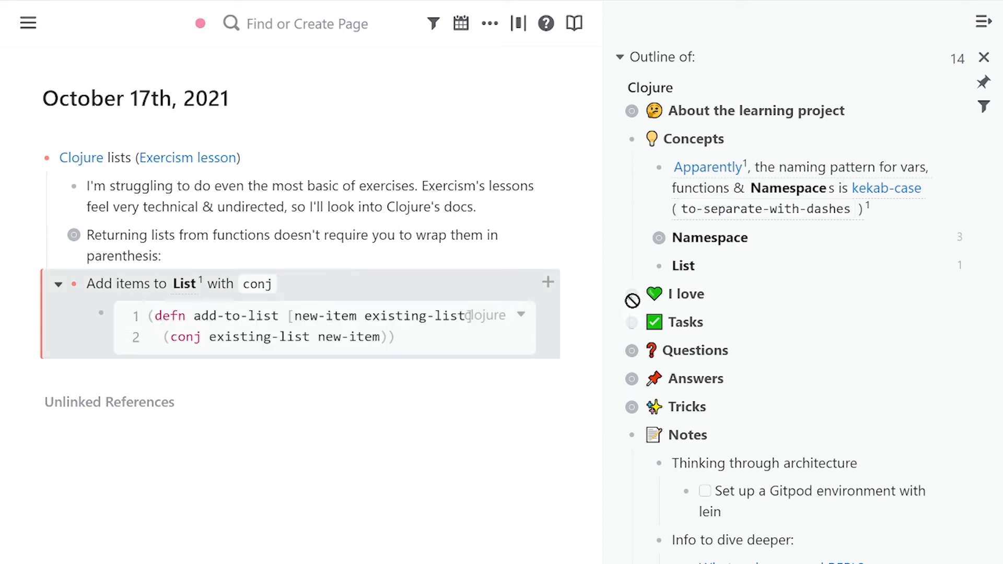
- Reference the conj note under the List concept, and reword the other note to "Returning plain" followed by a List block reference
click(144, 285)
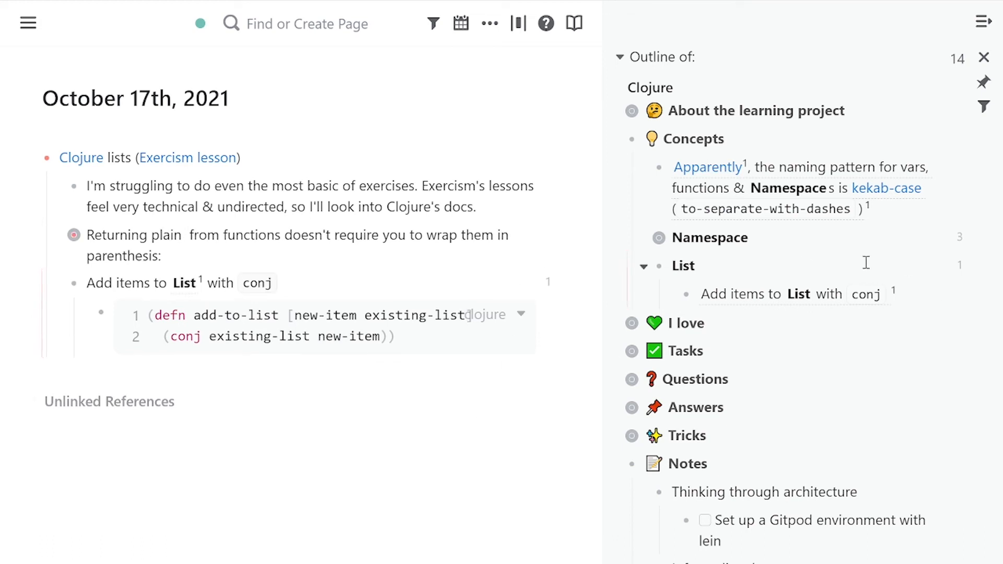
text(((DU7uWFnFZ)))
click(376, 443)
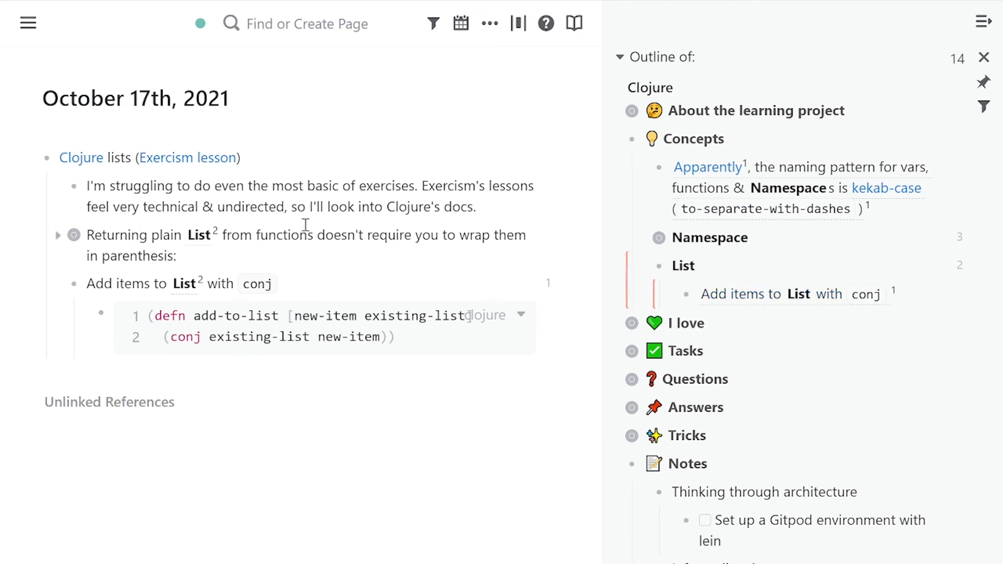
click(58, 236)
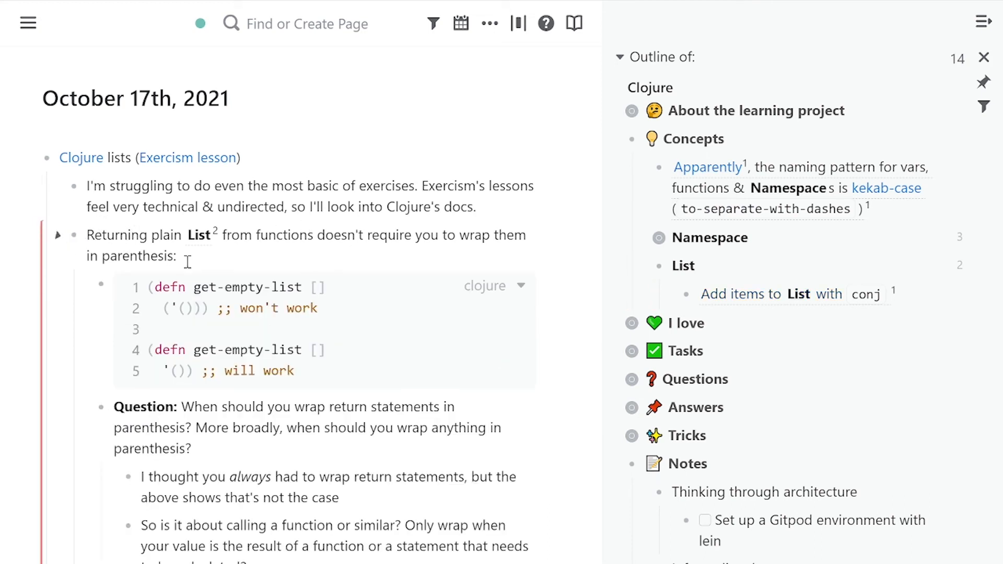
click(58, 238)
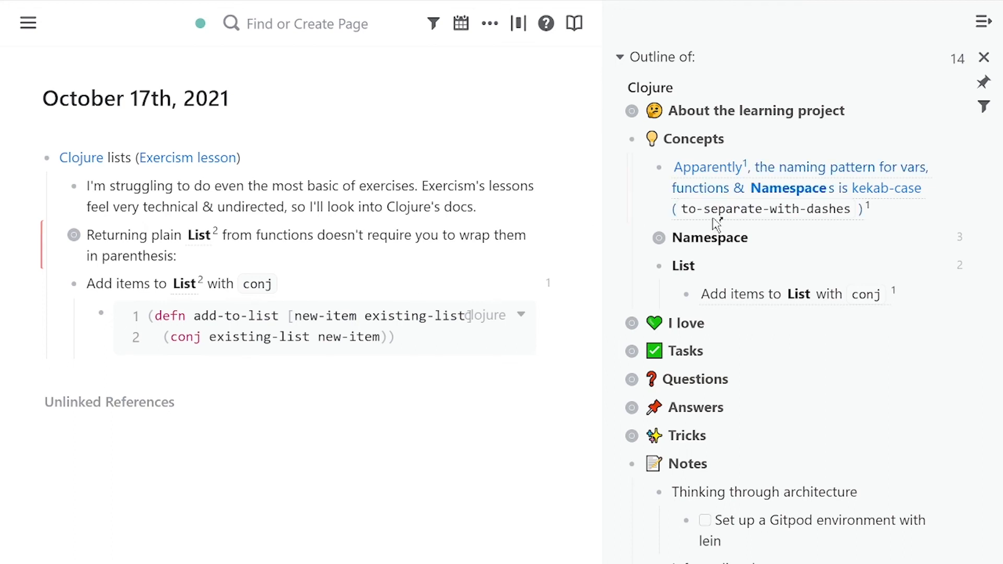
- Add a bold "Function" concept below List, at the same level under Concepts
click(933, 294)
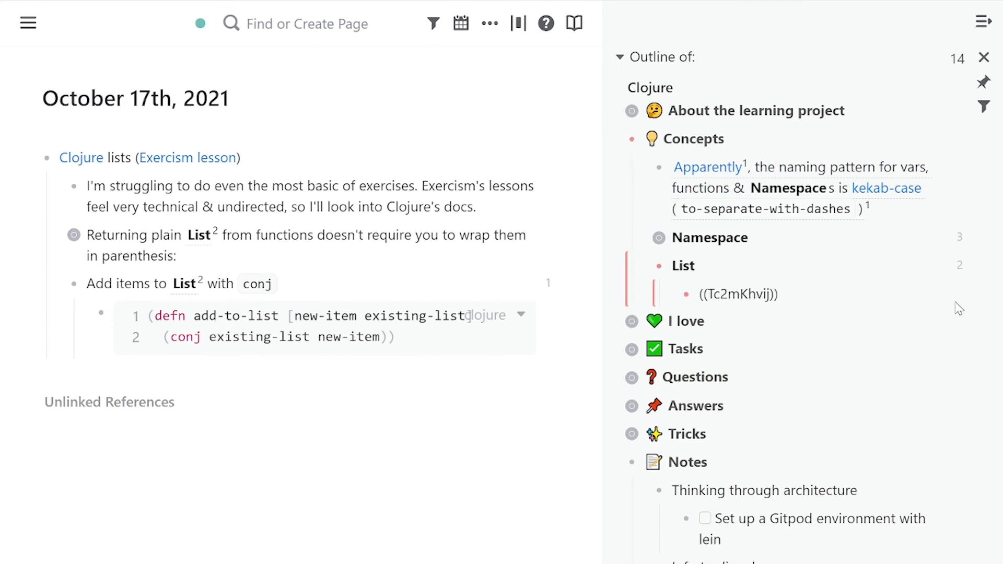
key(Return)
key(shift+Tab)
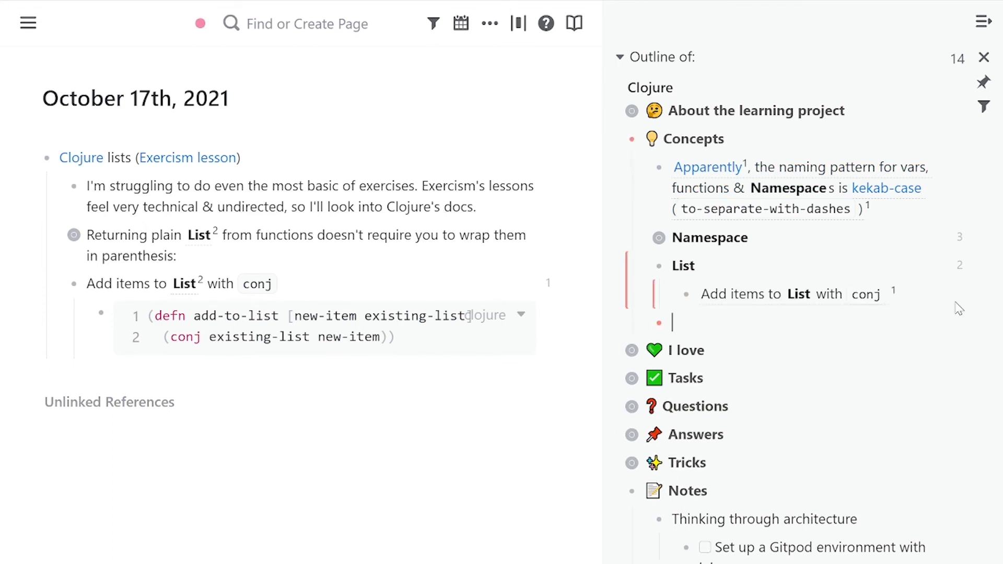
text(**Function**)
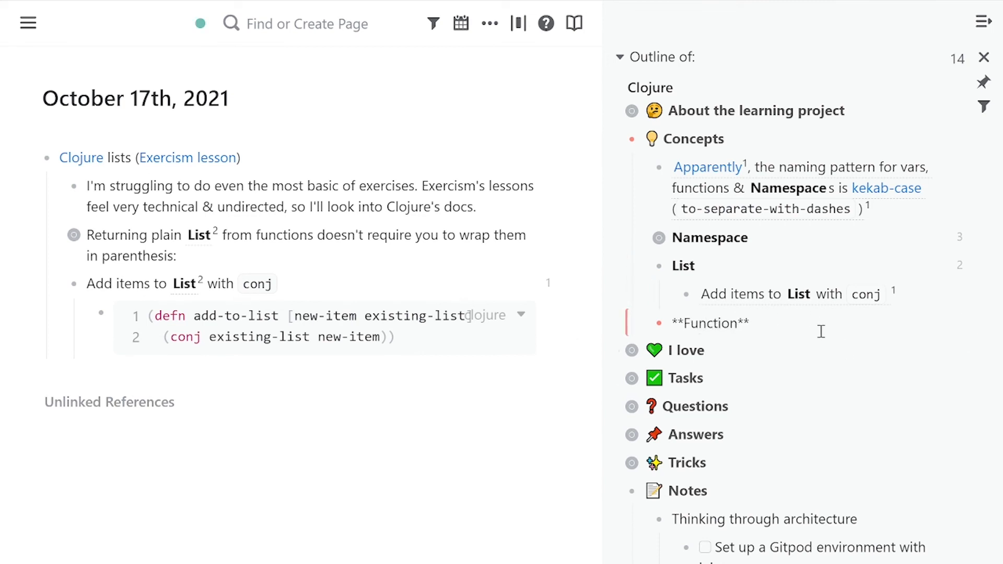
- Turn the word "functions" in the note about returning plain lists into an alias link to the Function concept block
double_click(298, 238)
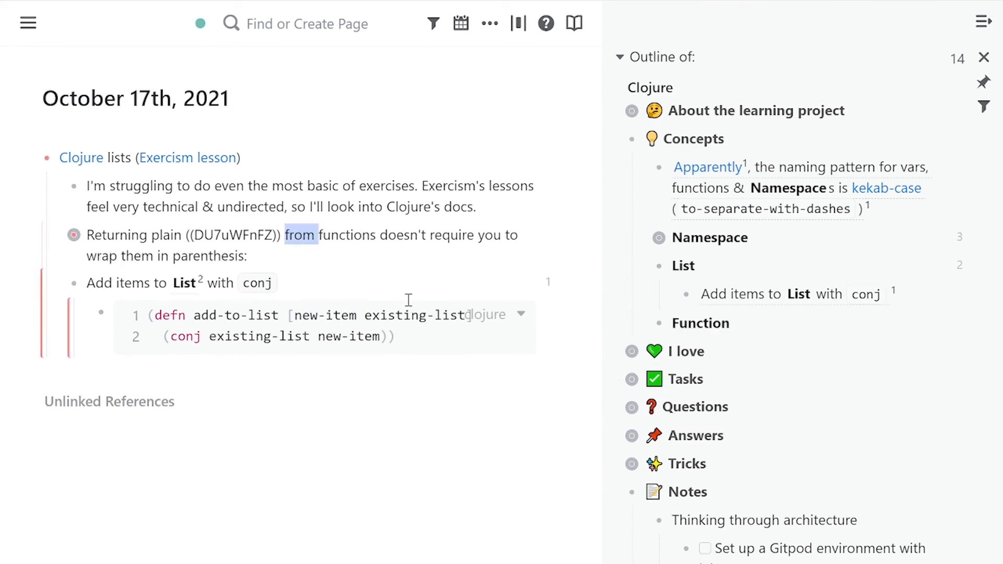
key(Right)
key(ctrl+shift+Right)
text([functions](((uMewje6FP))))
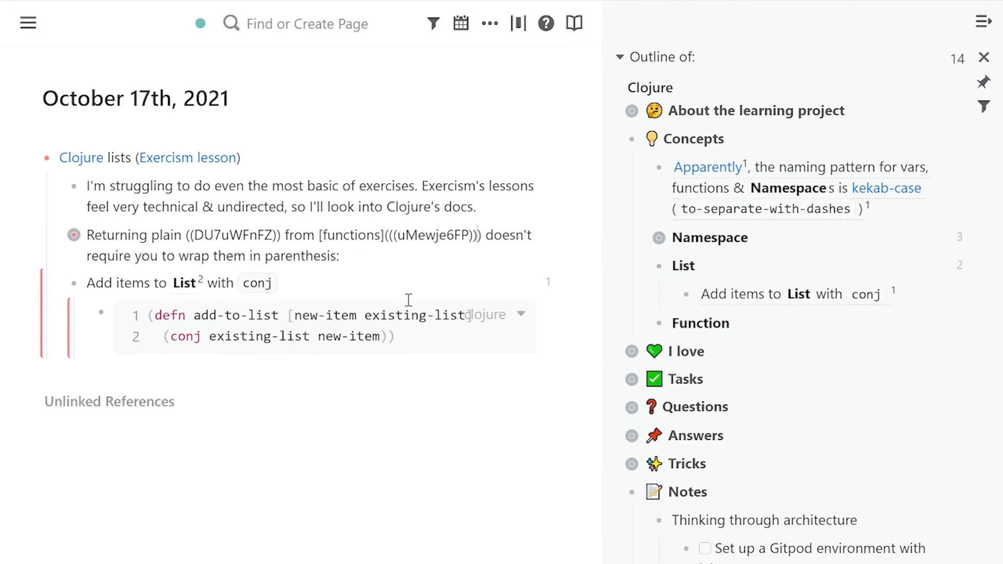
click(406, 418)
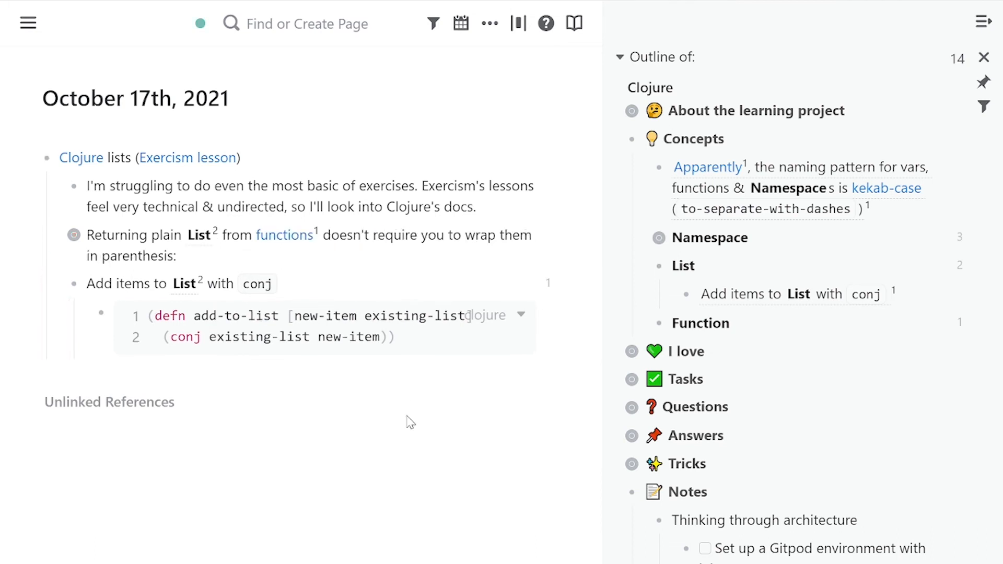
- Expand the note on returning plain lists to see its nested questions, and insert a query block under the List concept
click(58, 236)
scroll(331, 298, down, 3)
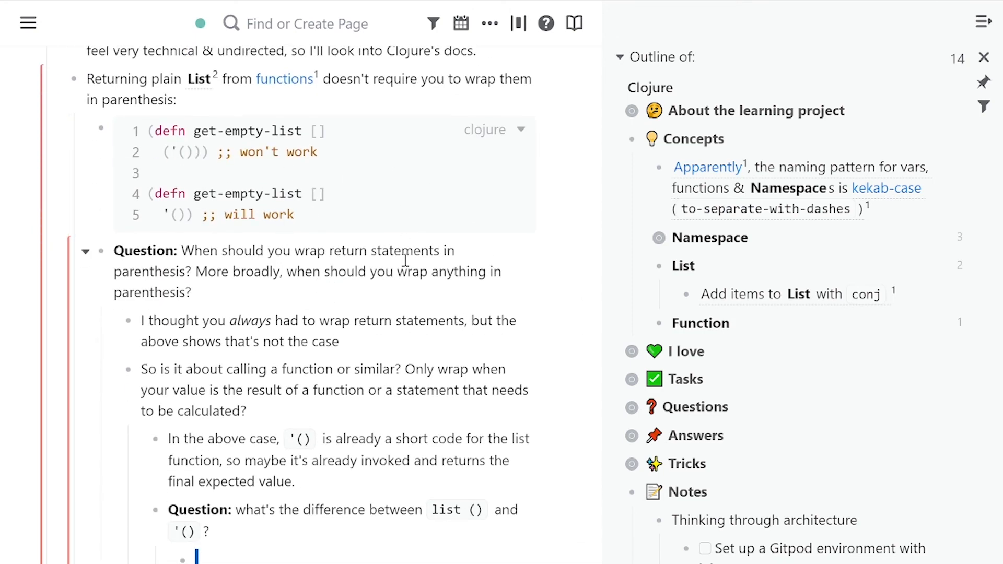
scroll(405, 259, down, 6)
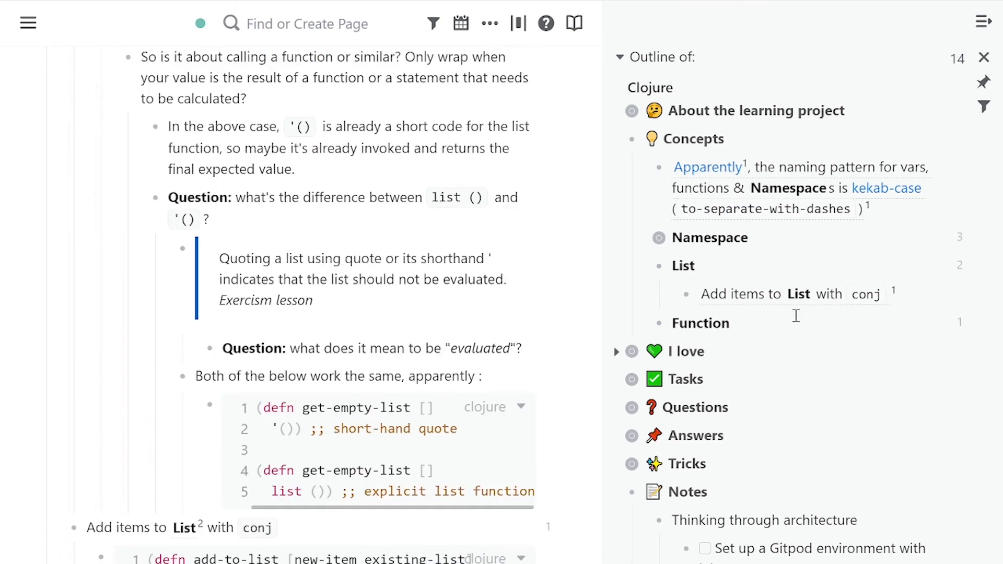
click(739, 267)
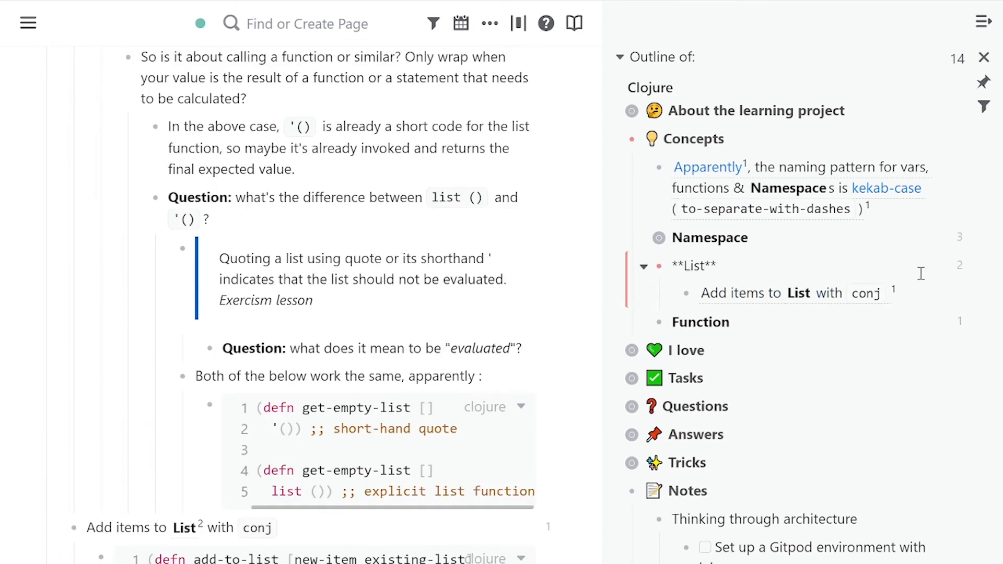
click(928, 305)
key(Return)
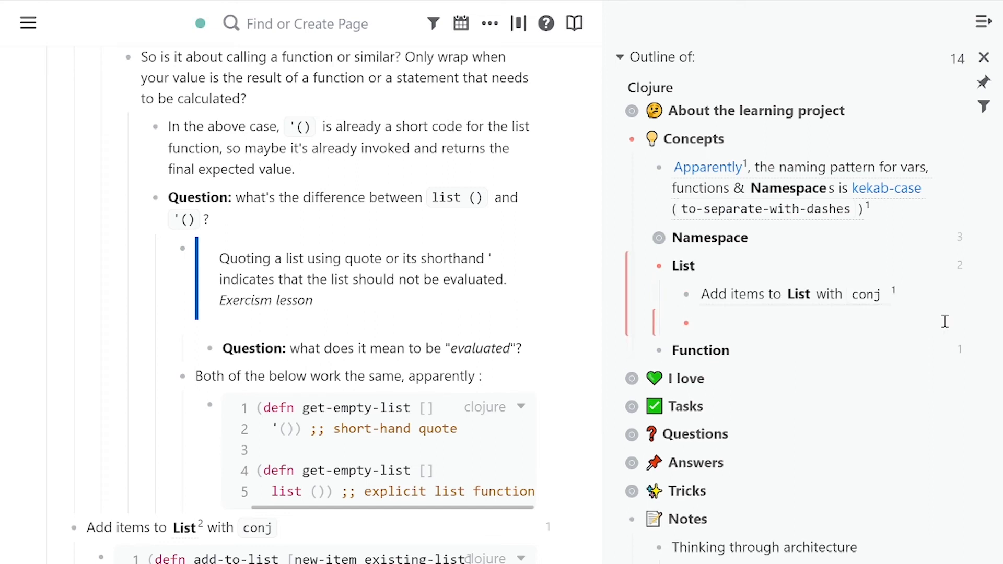
text(/quer)
key(Return)
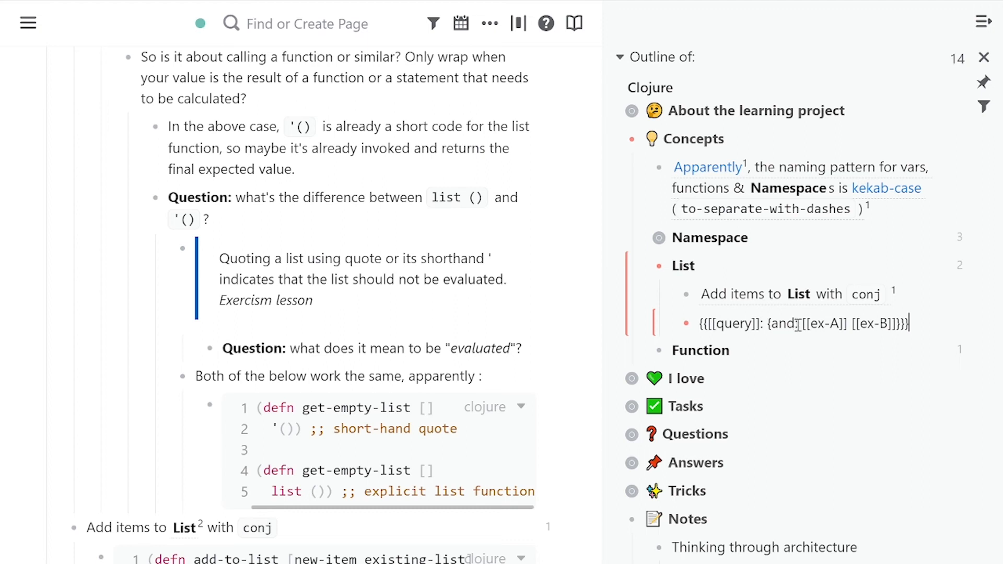
- Set the query to require both the List block reference and [[Question]], and look over its results
drag(798, 322, 844, 327)
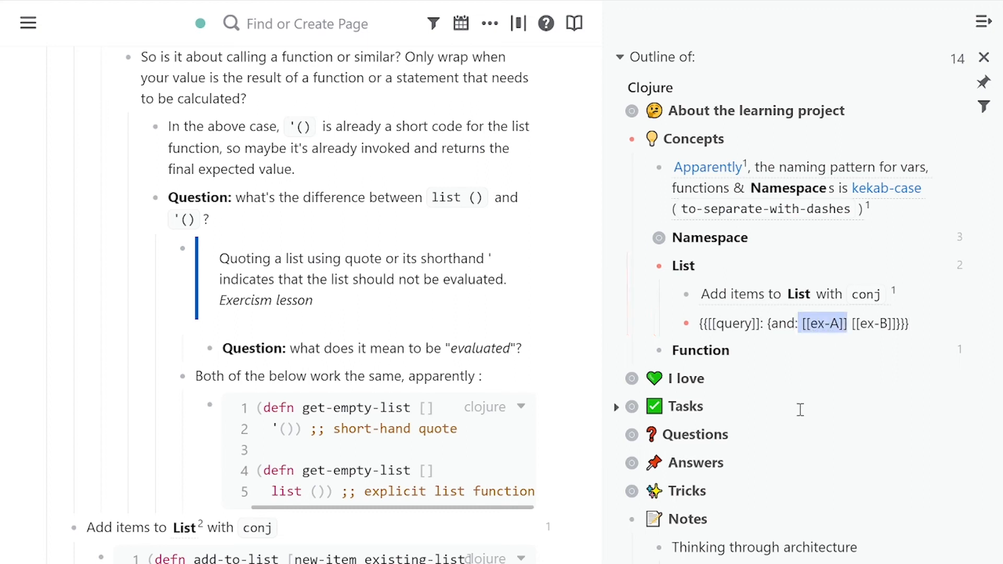
text(((DU7uWFnFZ)))
key(Right)
key(Right)
key(shift+Right)
key(shift+Right)
key(shift+Right)
key(shift+Right)
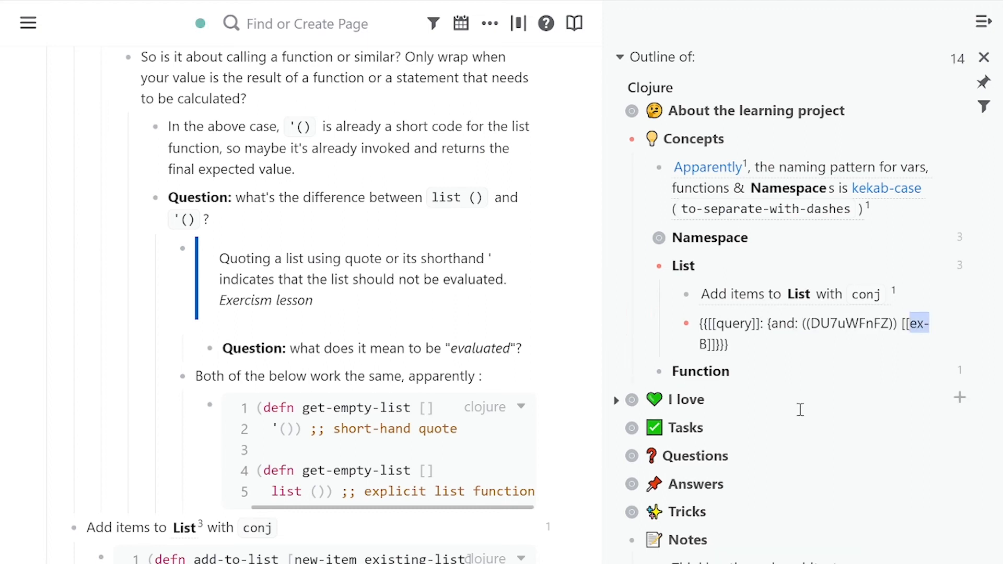
text(Question)
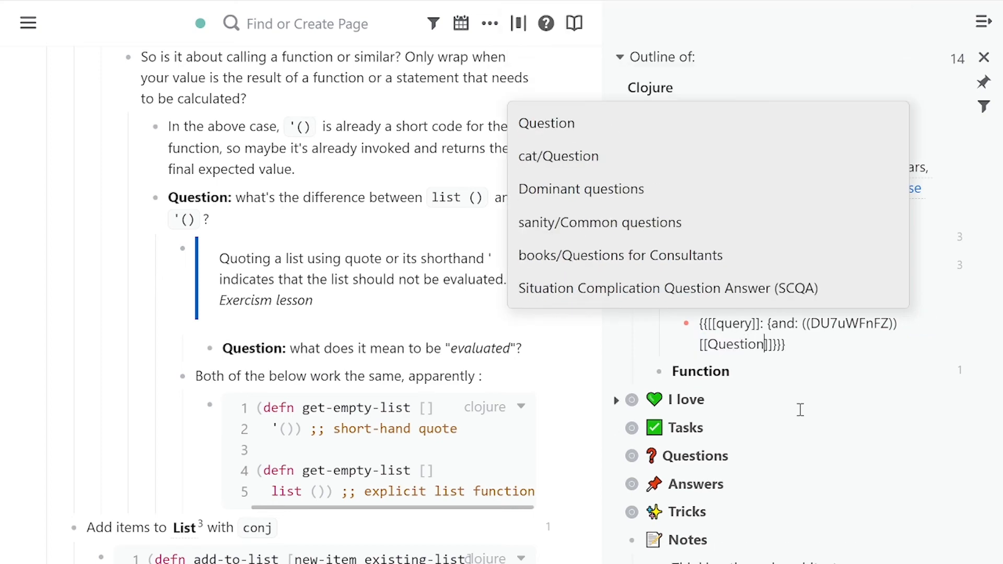
key(Escape)
scroll(800, 409, down, 5)
scroll(868, 381, down, 9)
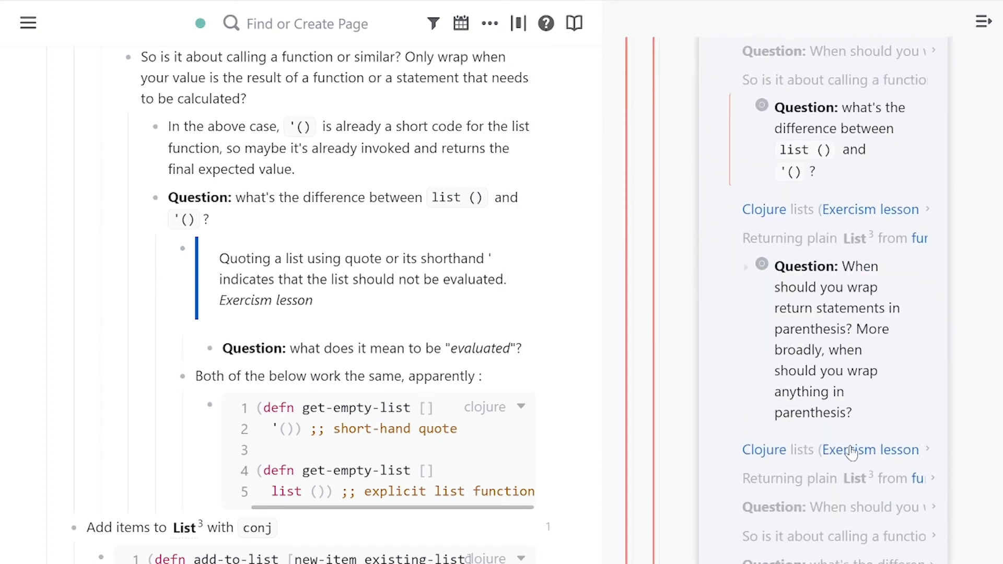
scroll(909, 365, up, 7)
scroll(910, 361, up, 5)
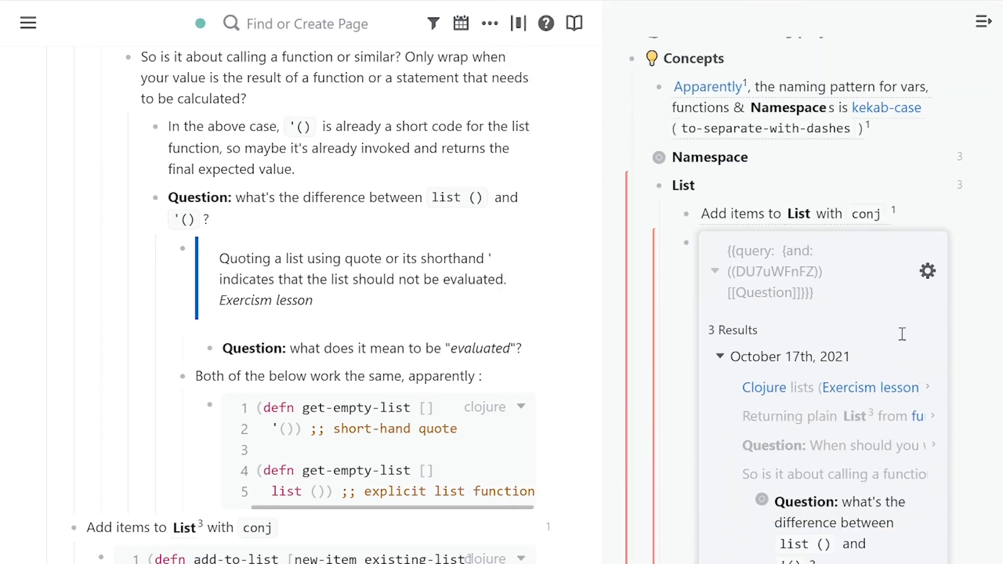
- Delete the question query block from under the List concept
click(876, 267)
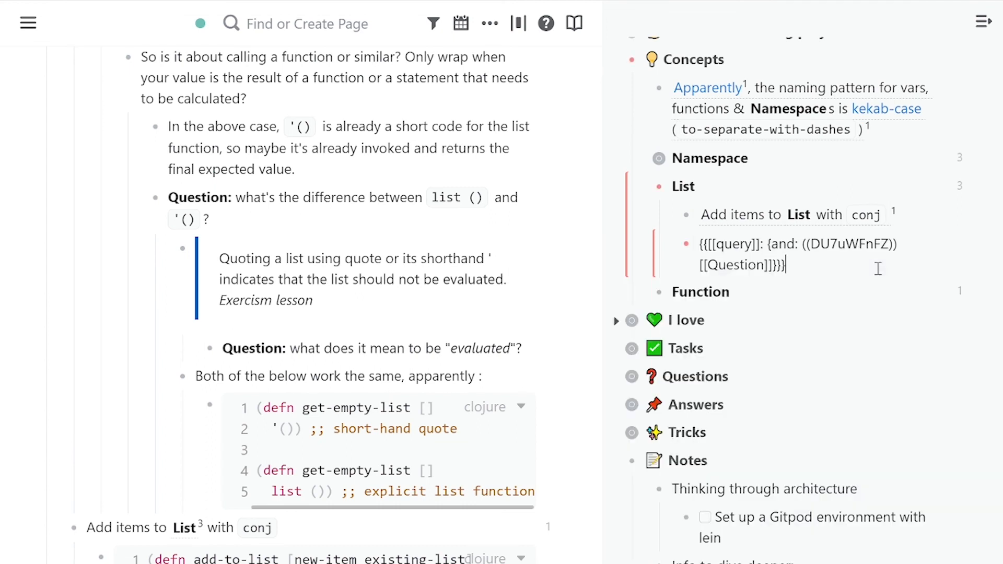
key(Escape)
key(BackSpace)
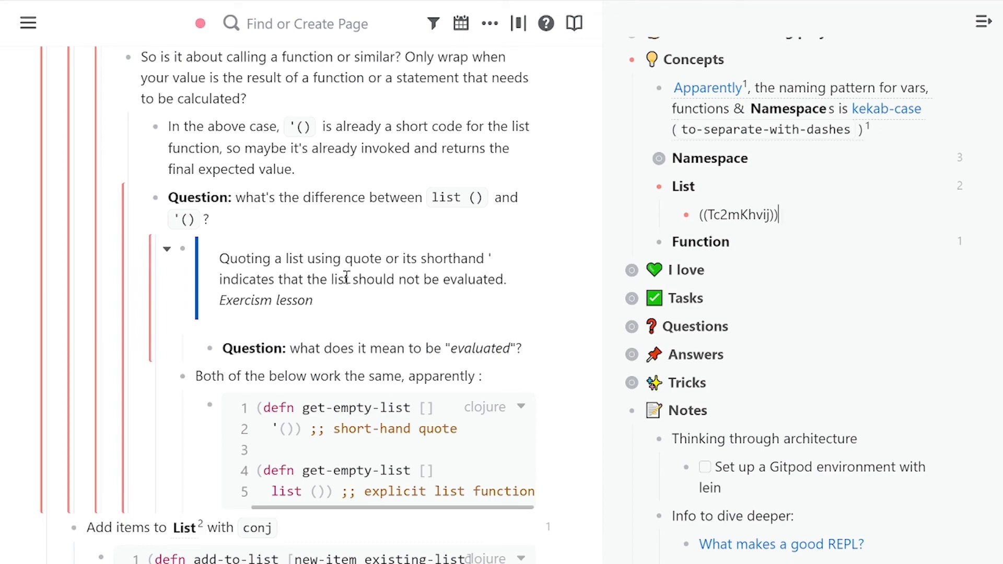
key(Escape)
- Consult the Exercism community solutions and add "Question: what's the difference of peek & first?" under the note on accessing a list's first item
scroll(346, 277, down, 2)
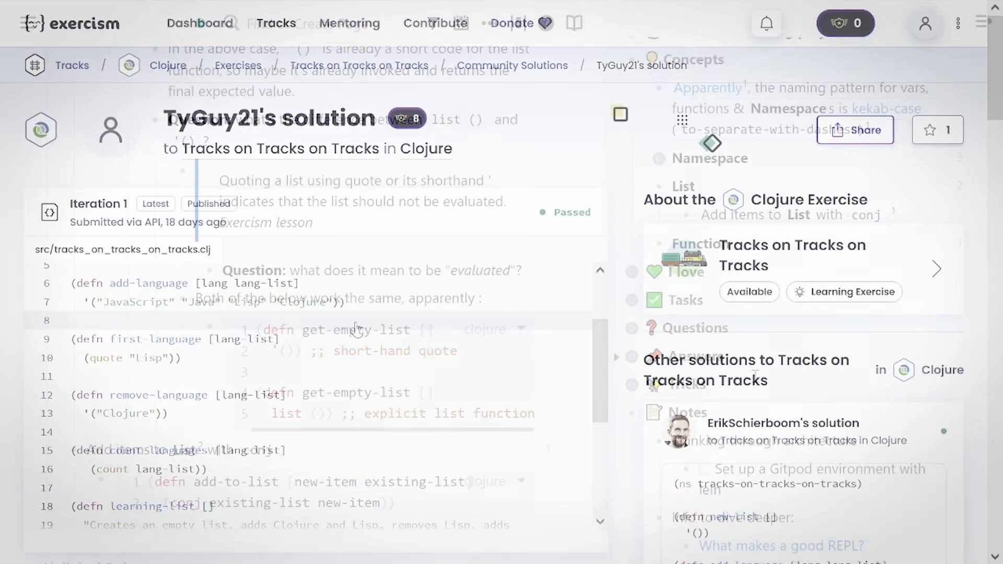
scroll(353, 329, down, 3)
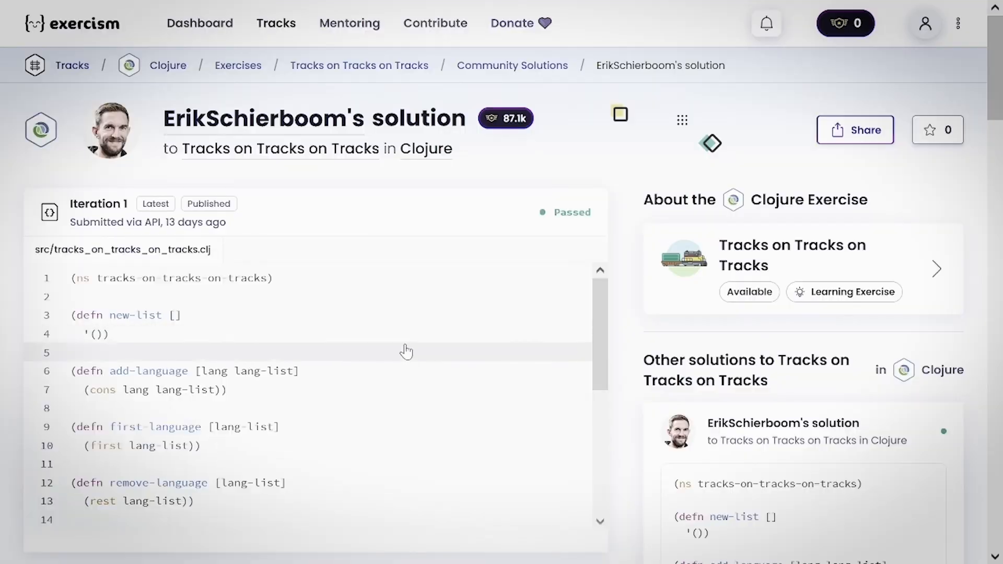
scroll(406, 351, down, 2)
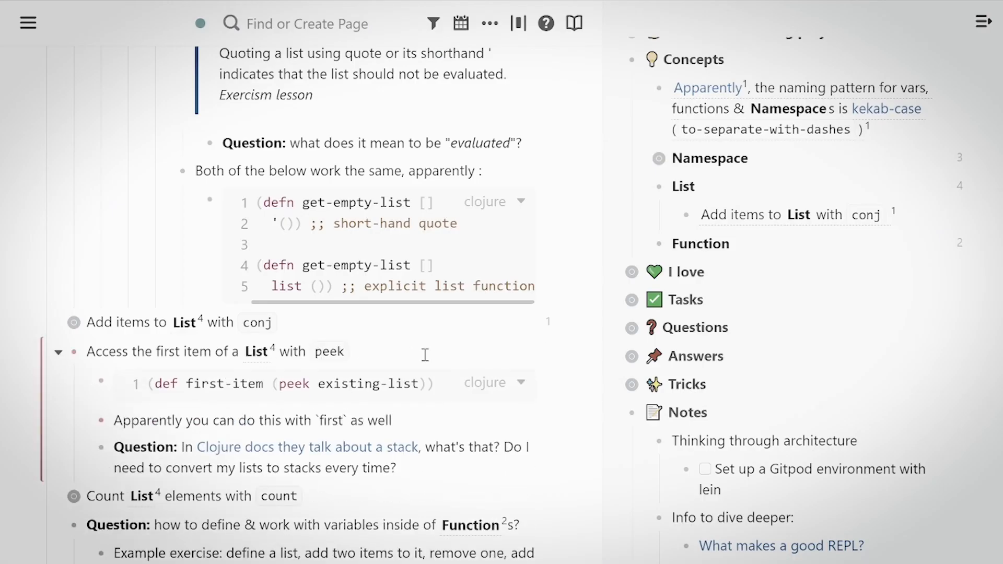
text(Question: what's the difference of peek & first?)
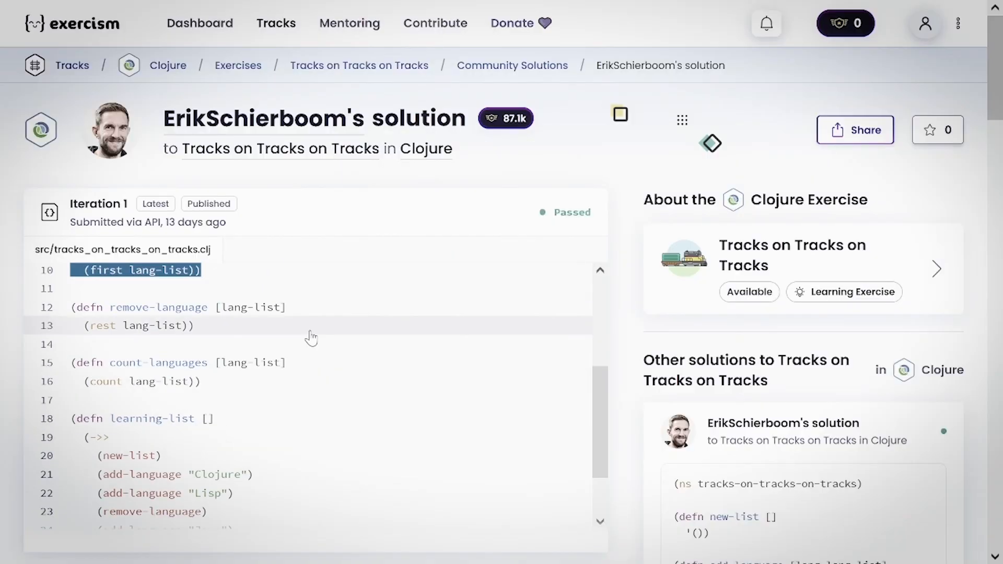
scroll(310, 340, down, 2)
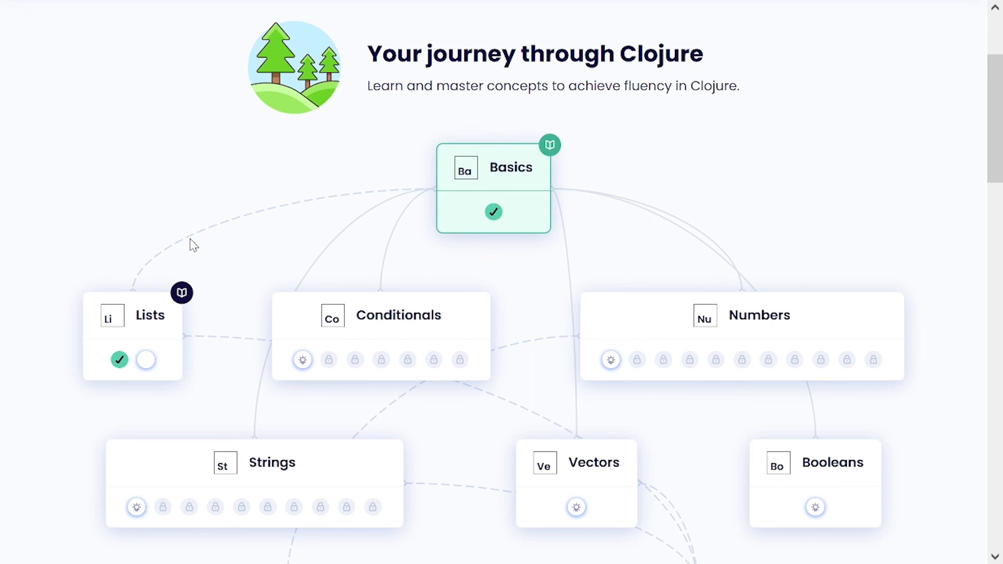
- Switch back to Roam, check the query under Questions in the Clojure outline, and collapse that section again
key(alt+Tab)
key(alt+Tab)
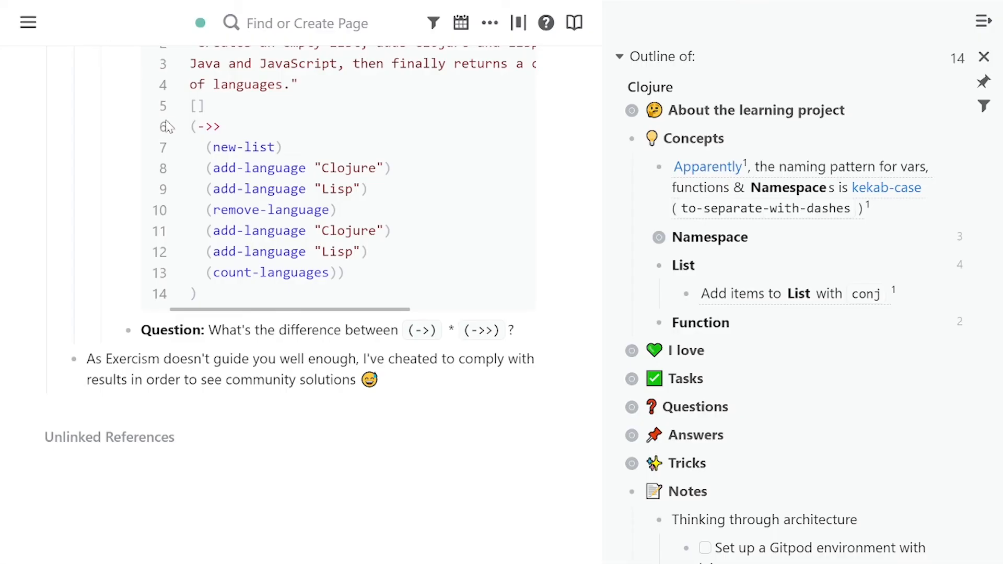
click(616, 406)
scroll(791, 332, down, 3)
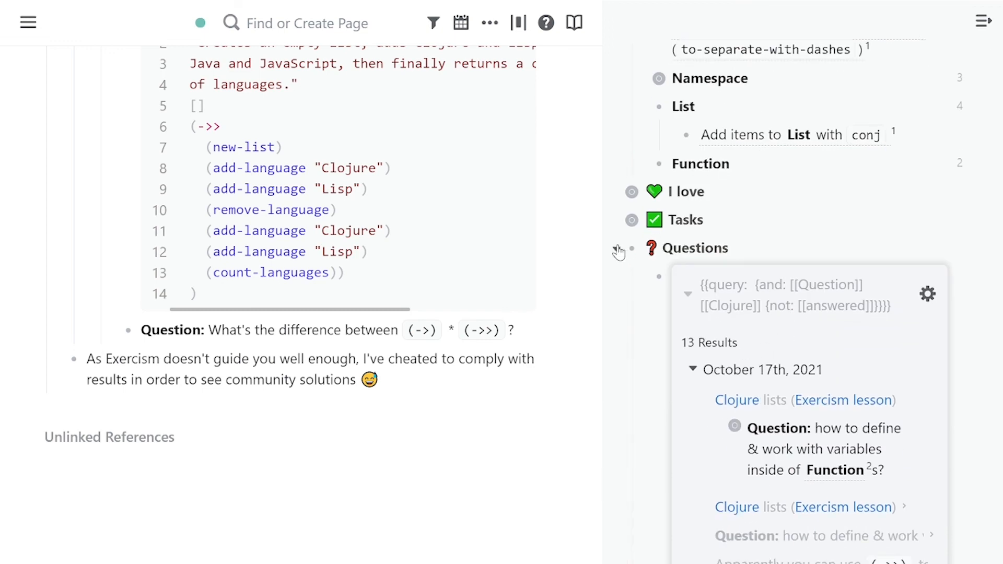
click(616, 249)
scroll(620, 251, up, 2)
scroll(622, 130, up, 2)
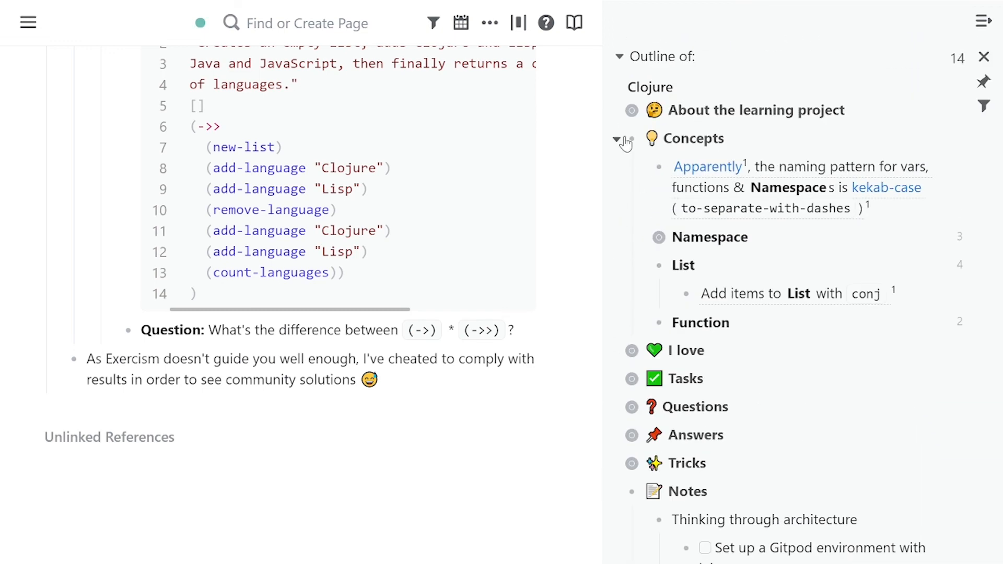
- Collapse the Concepts section in the Clojure outline, and expand Questions to look through its unanswered Clojure questions
click(625, 139)
scroll(443, 307, up, 10)
scroll(444, 307, up, 15)
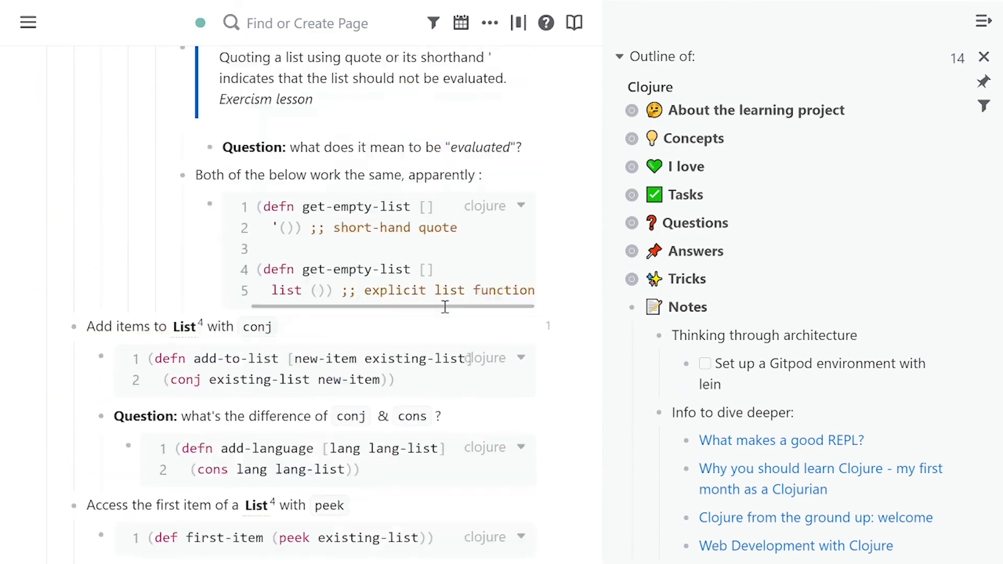
click(619, 222)
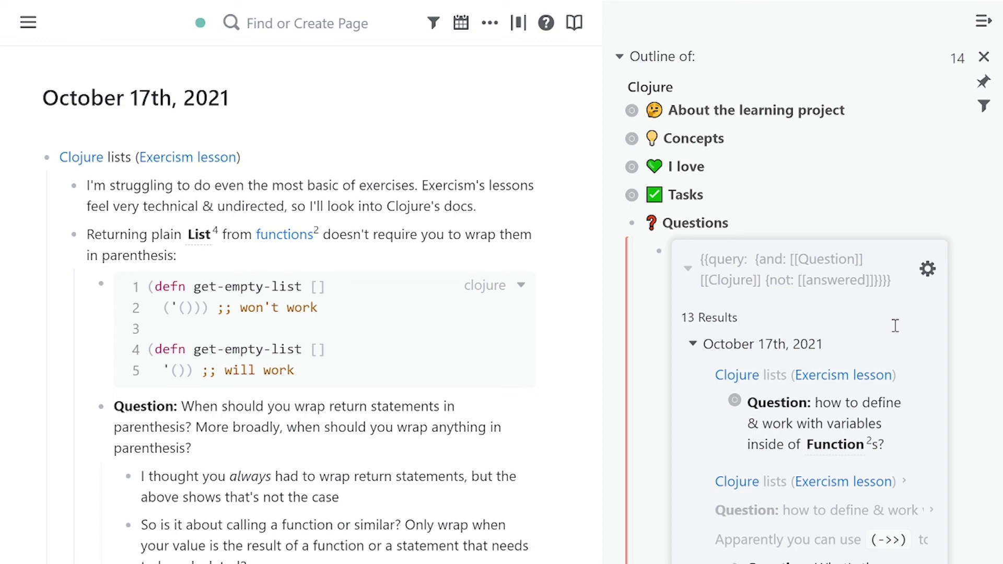
scroll(895, 327, down, 3)
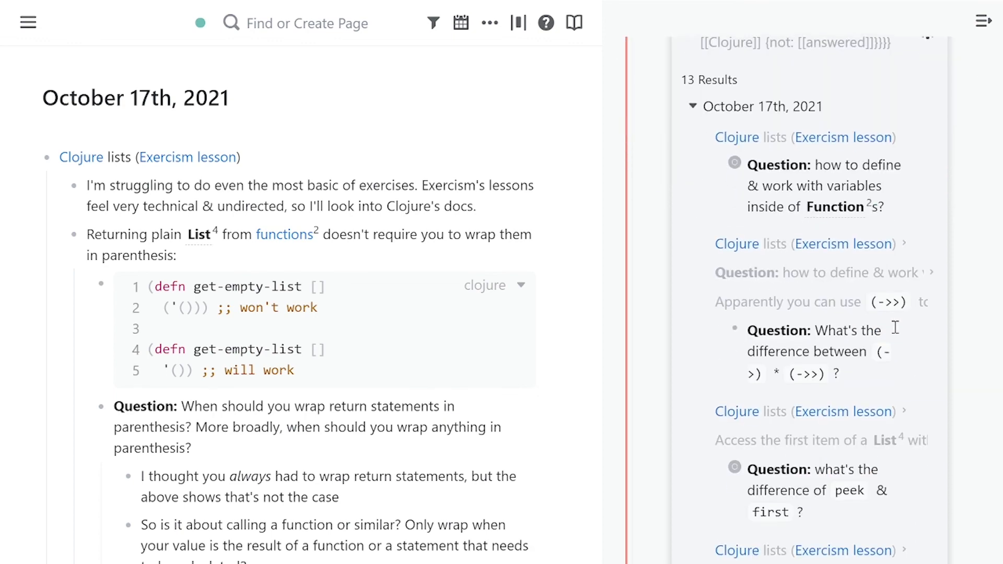
scroll(783, 311, up, 3)
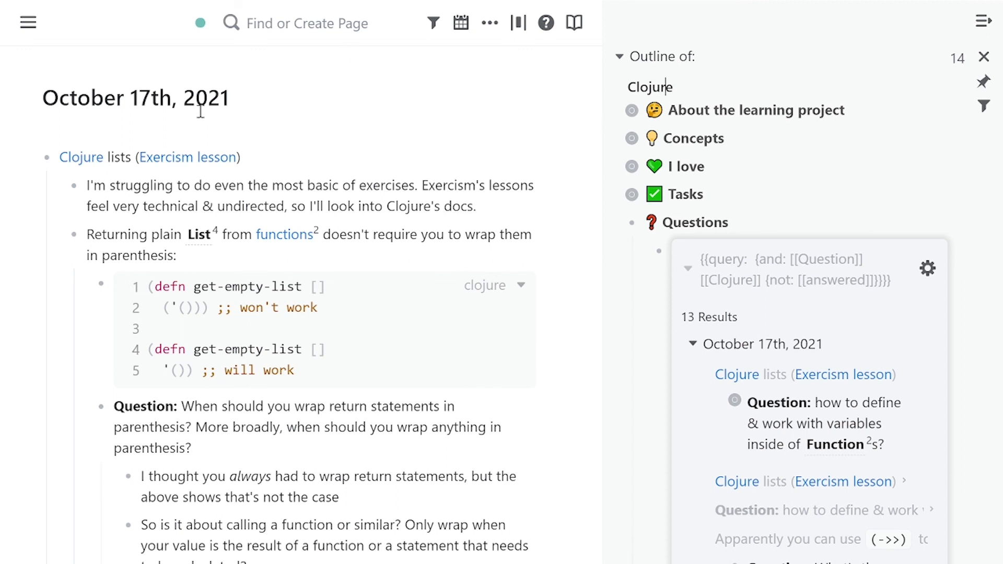
- Open the Clojure page in the main view, close its sidebar outline, and briefly check the Questions section
click(875, 82)
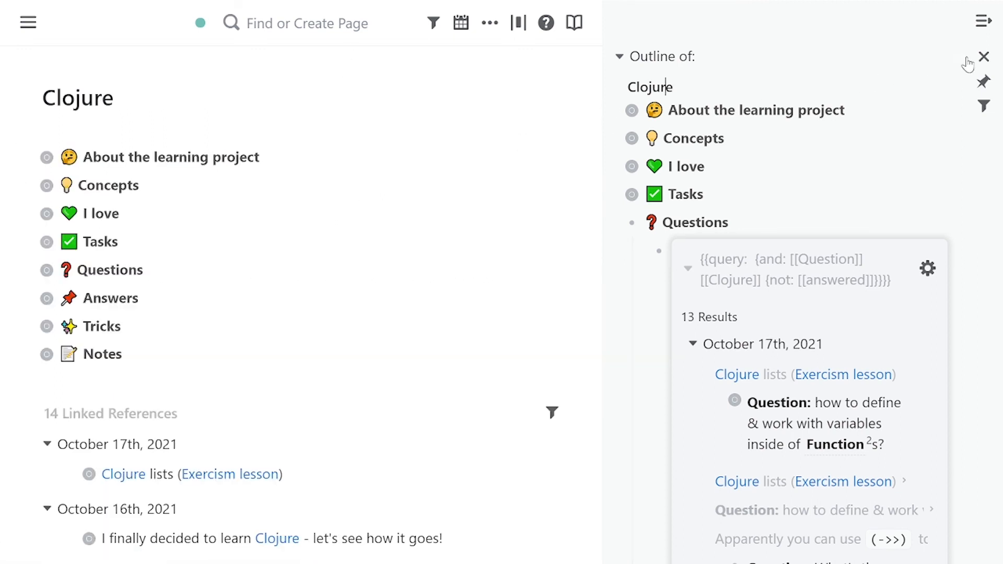
click(983, 56)
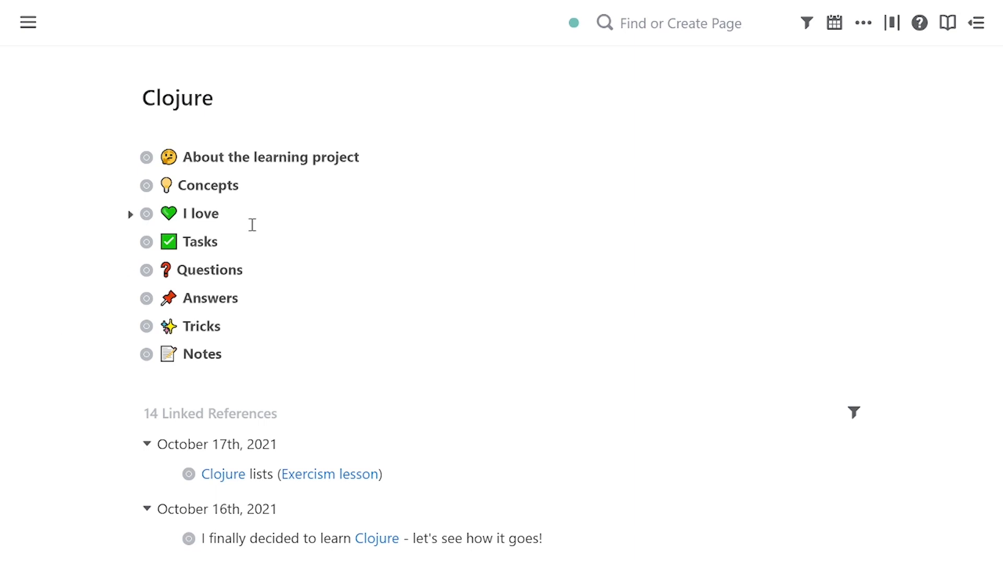
click(128, 273)
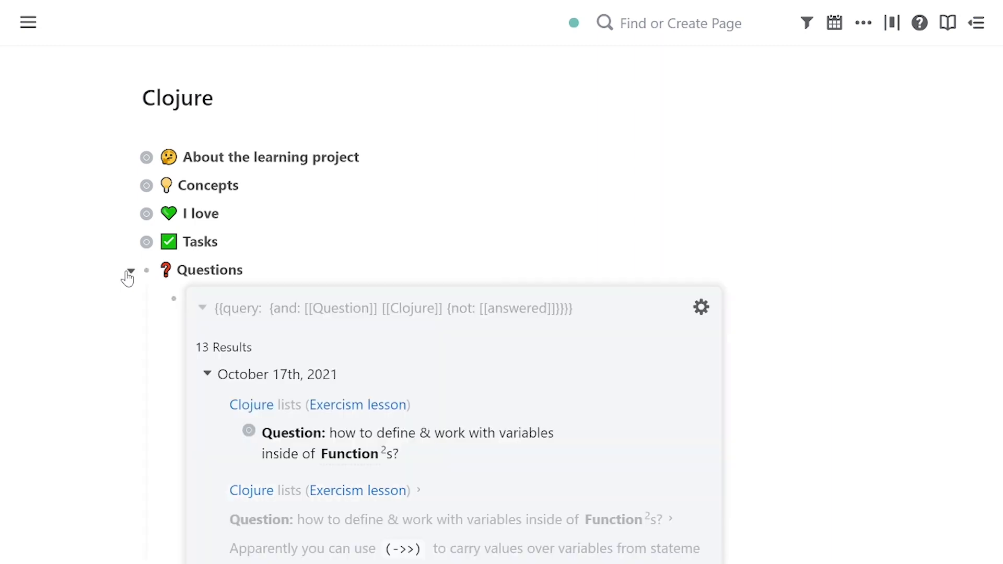
click(132, 273)
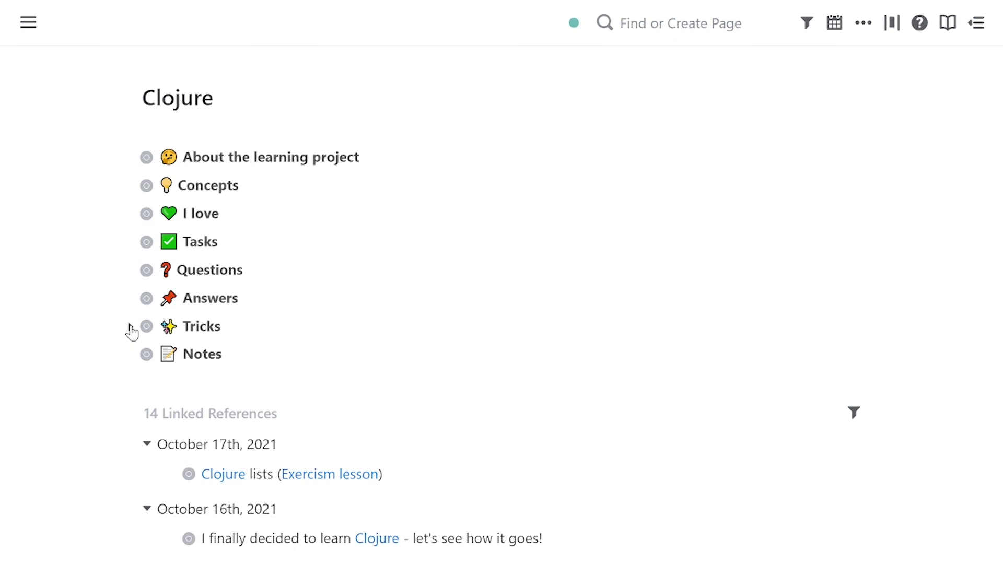
- Examine the contents of the Notes and Questions sections on the Clojure page, and collapse both sections
click(130, 355)
scroll(132, 358, down, 4)
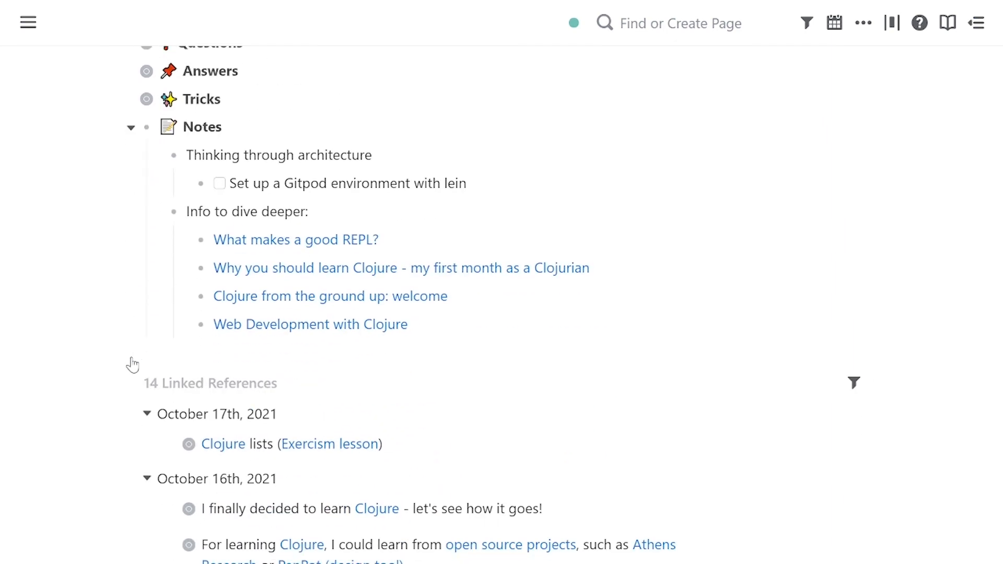
scroll(202, 287, up, 4)
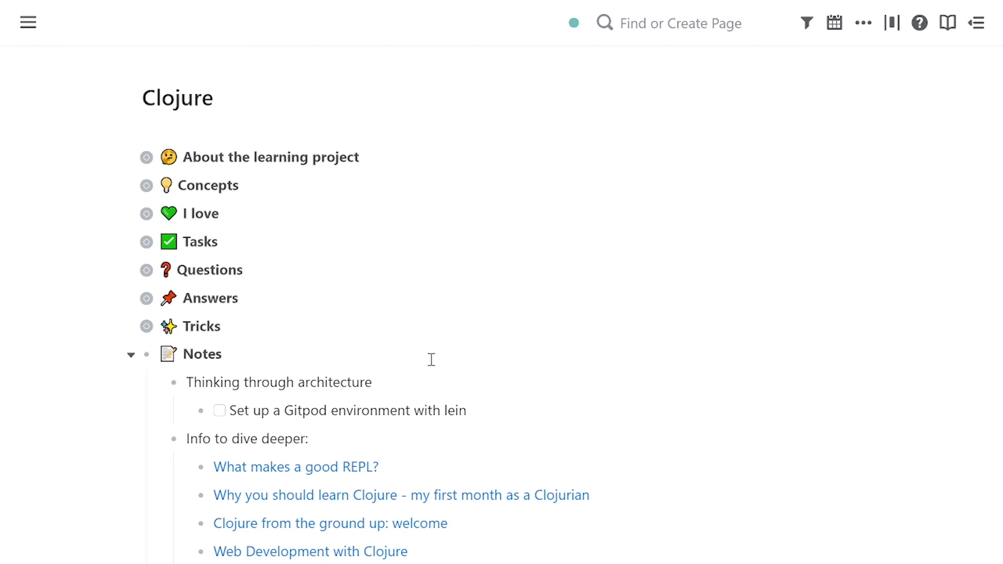
click(131, 270)
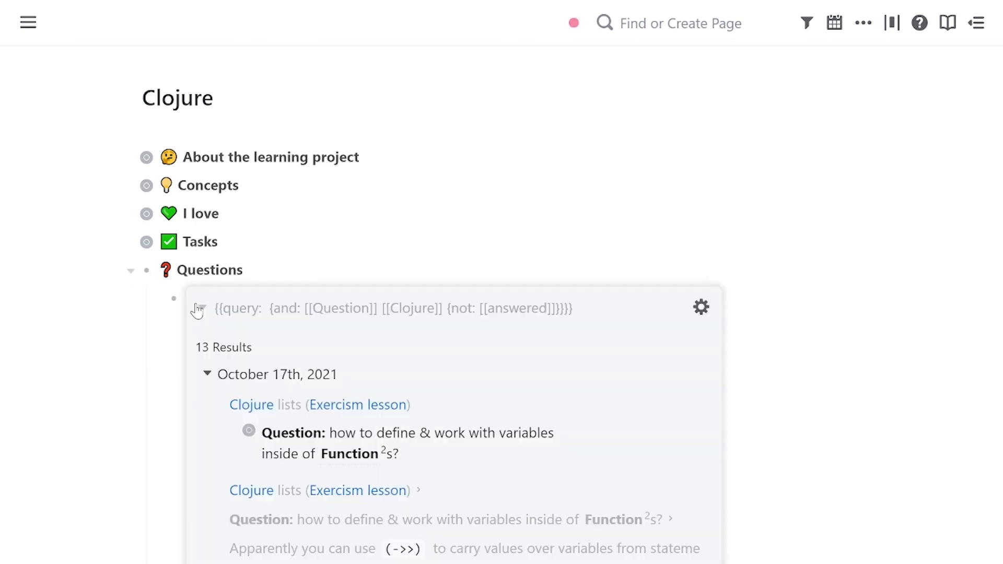
scroll(265, 336, down, 3)
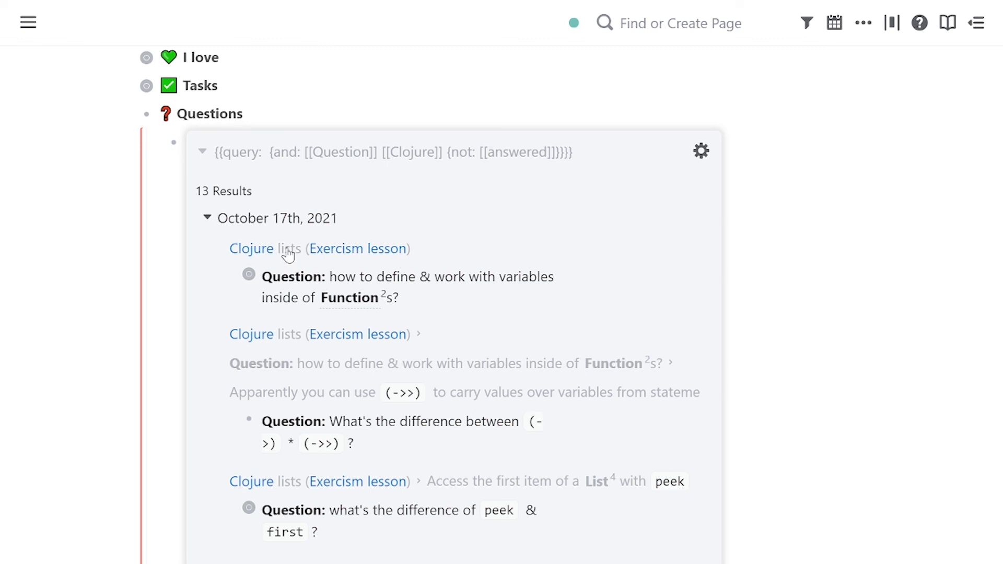
scroll(289, 255, up, 3)
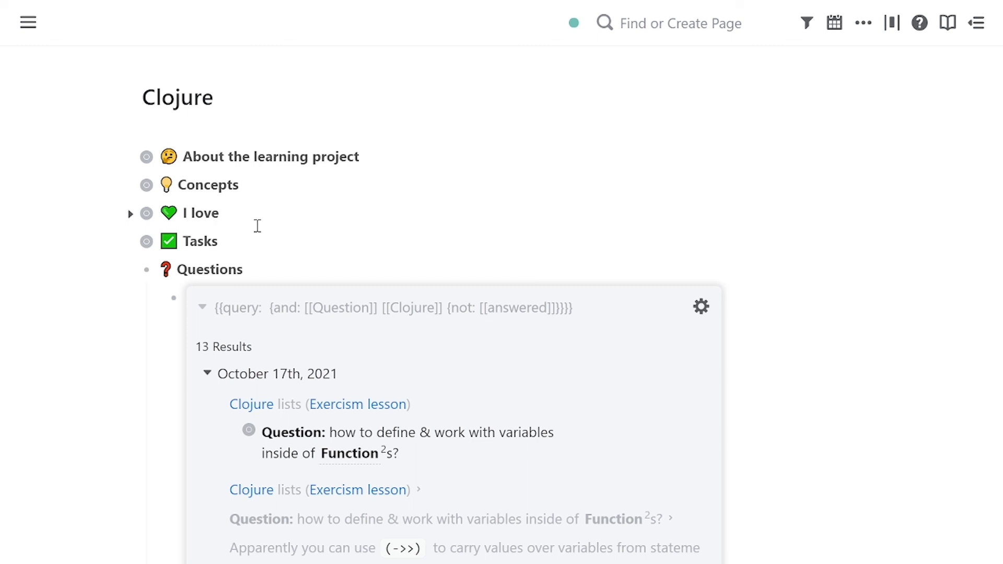
click(131, 276)
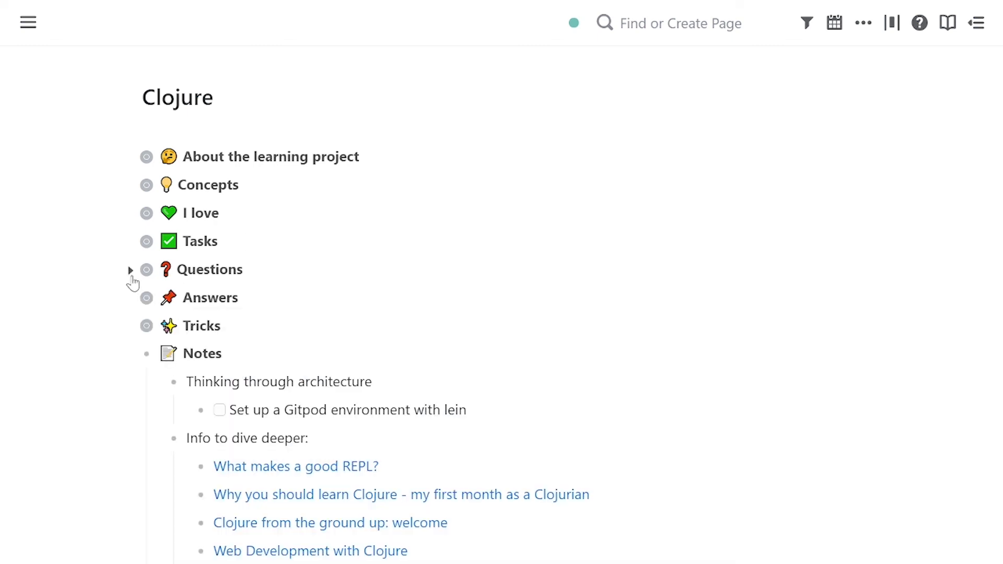
click(130, 356)
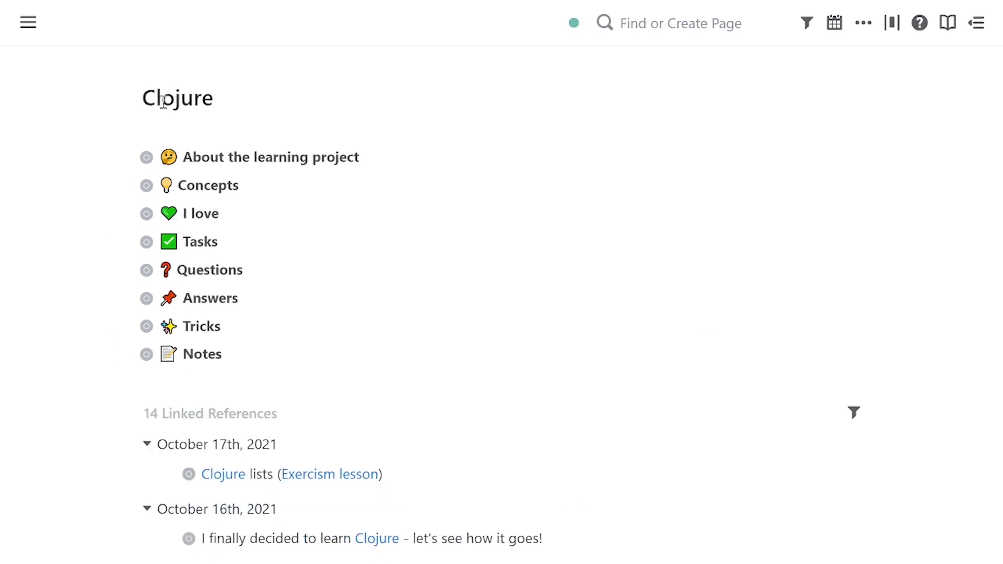